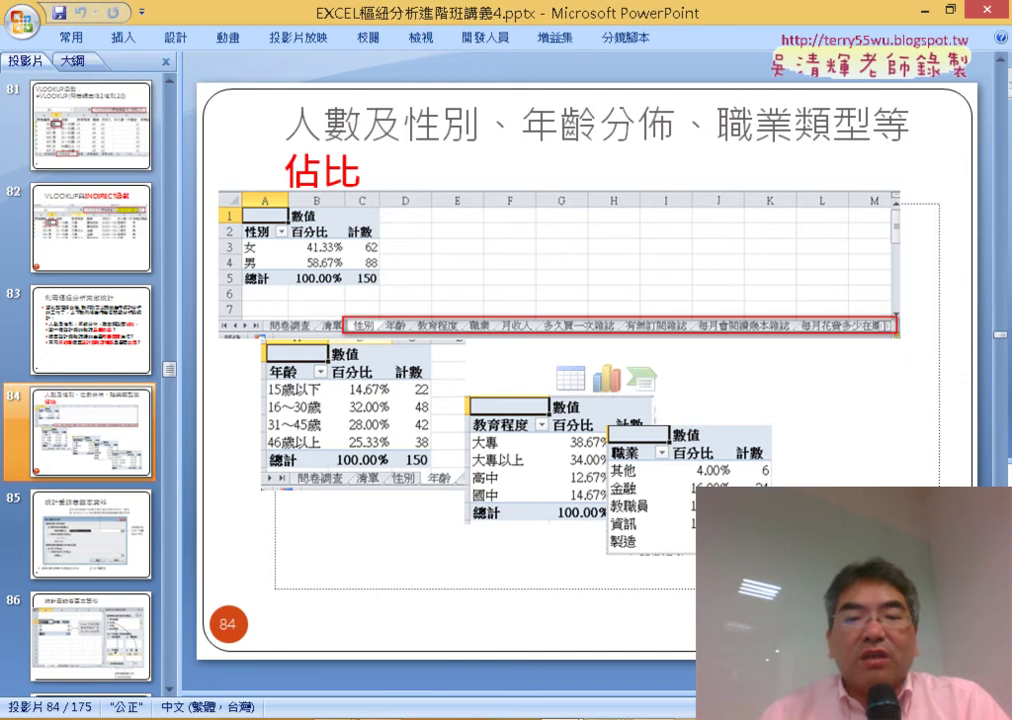
Switch to the 問卷調查01.xlsm workbook and compare its 問卷調查 and 問卷調查 (2) sheets.
mouse_move(420, 715)
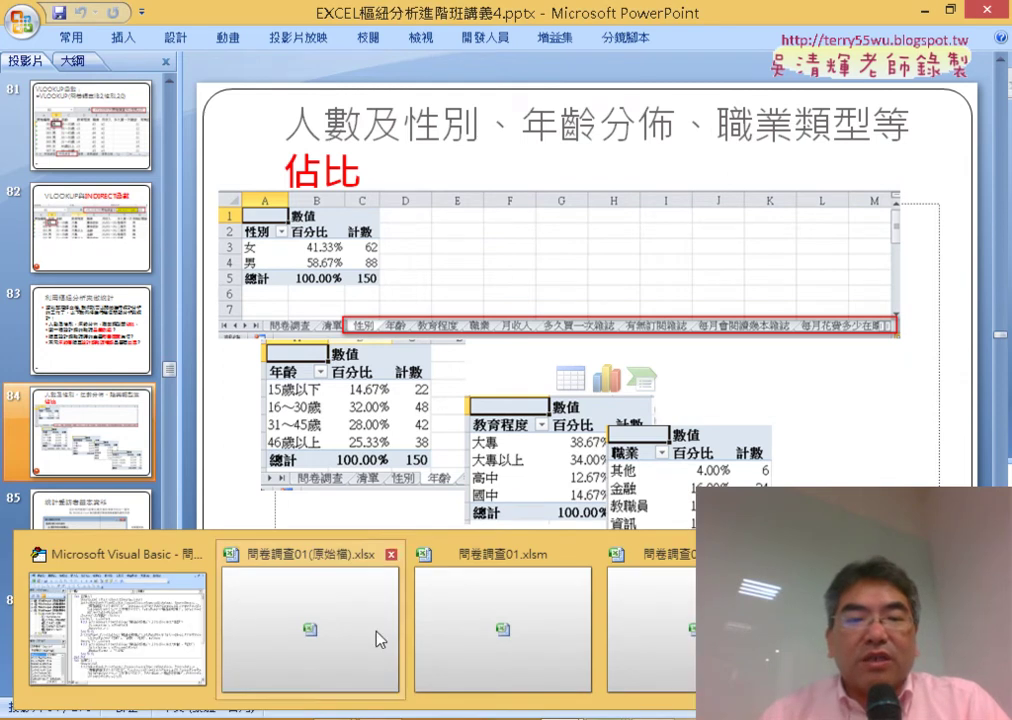
click(520, 632)
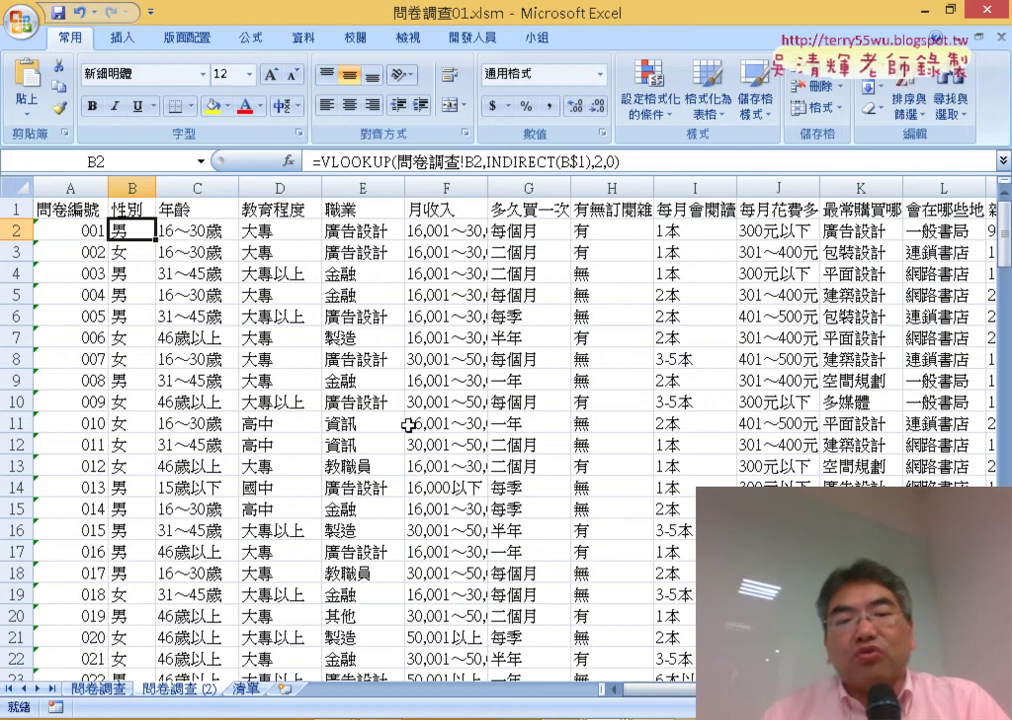
click(117, 692)
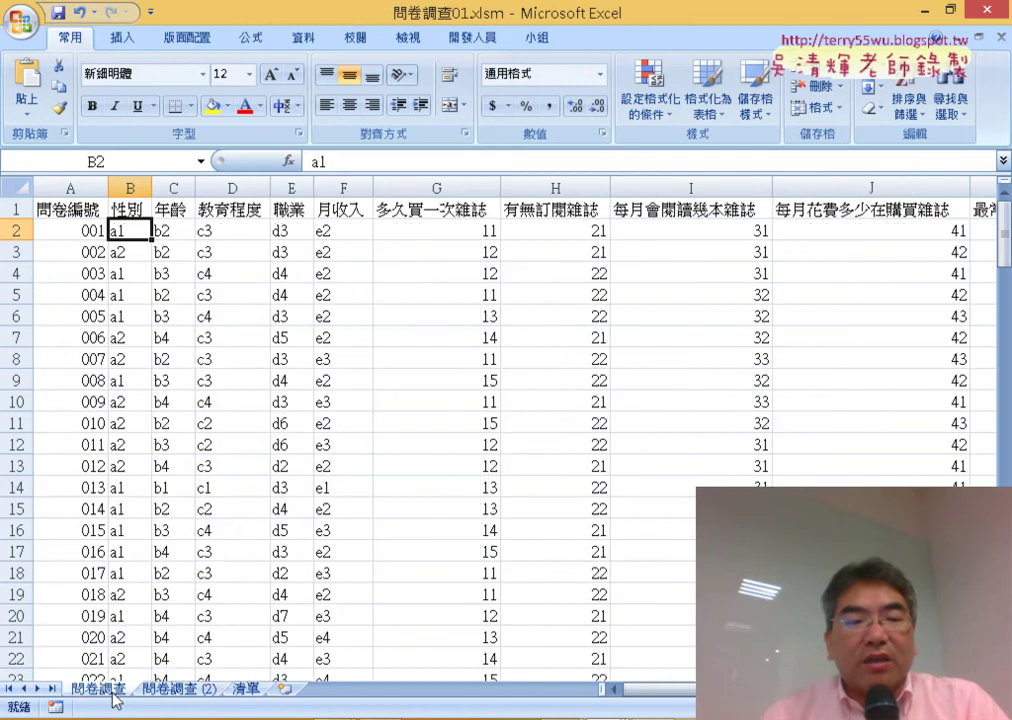
click(188, 362)
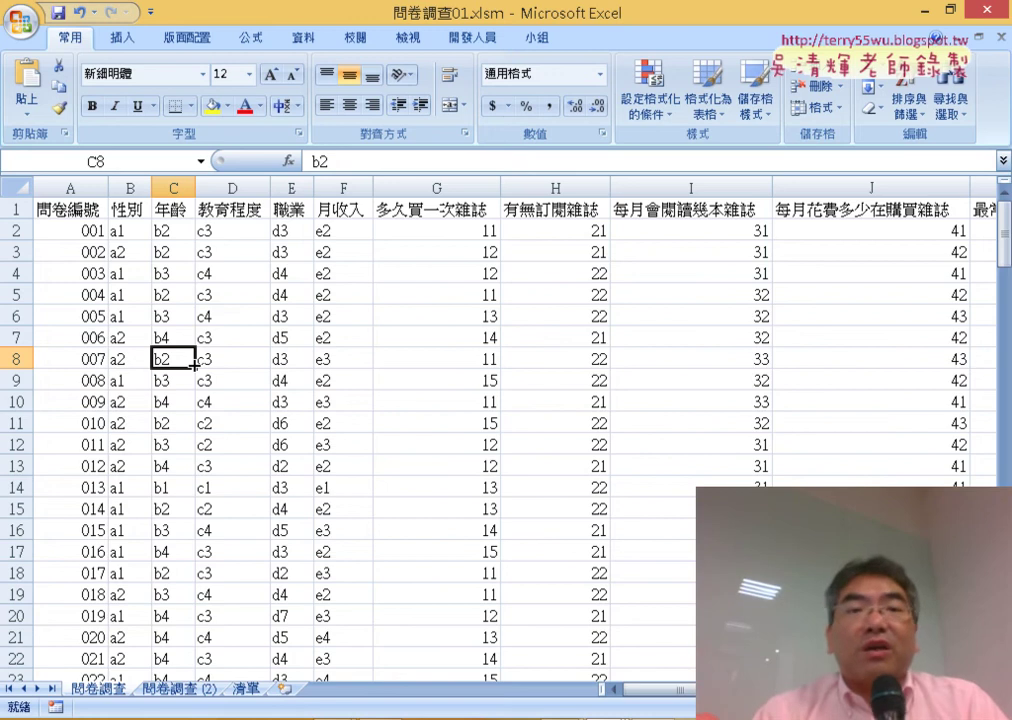
click(177, 688)
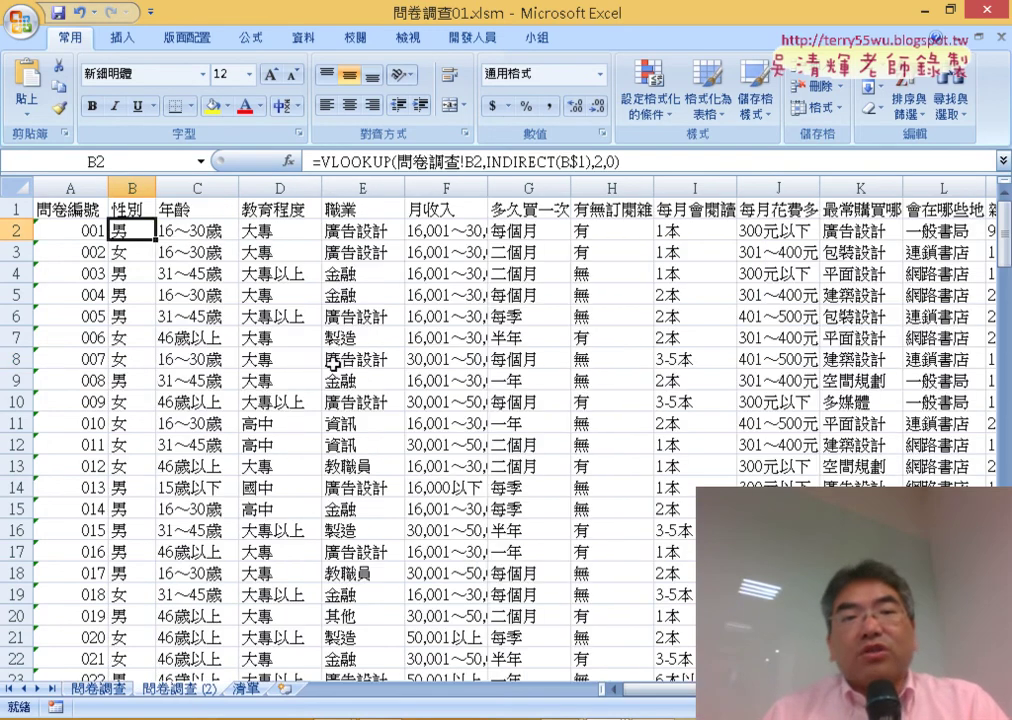
click(123, 37)
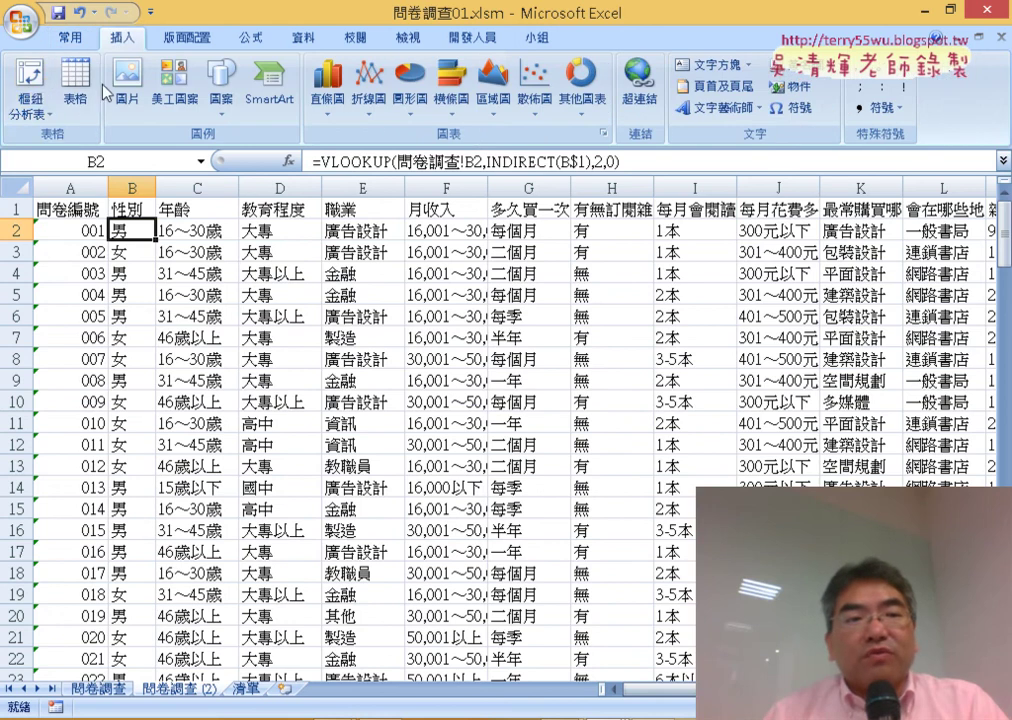
Insert a PivotTable from 問卷調查 (2)!$A$1:$O$151 onto a new worksheet.
click(28, 75)
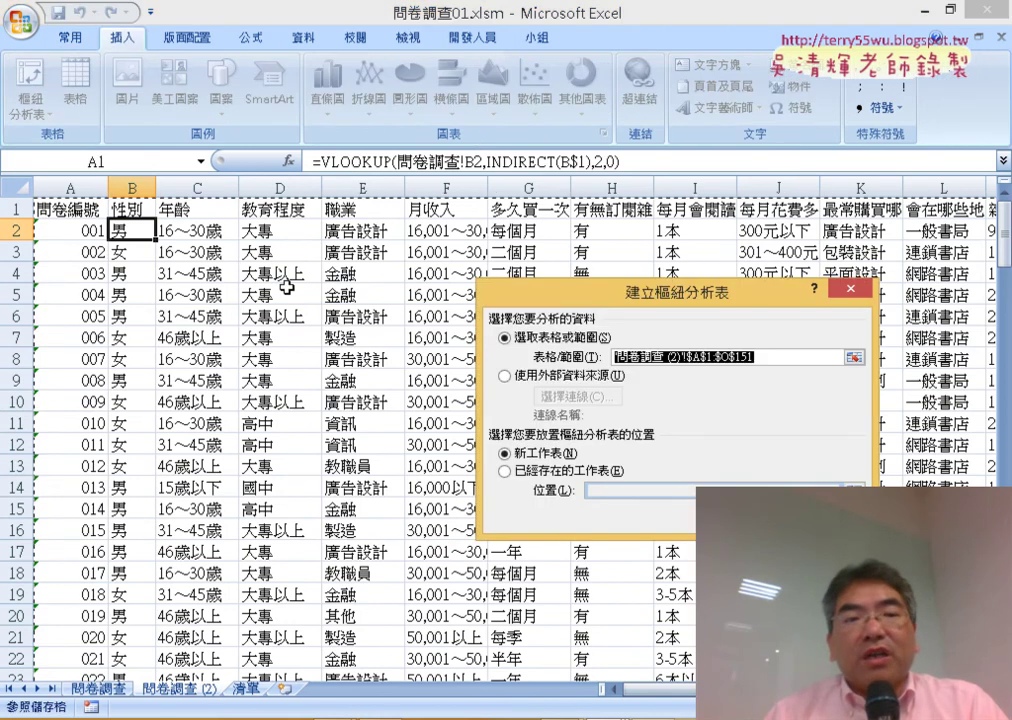
key(Return)
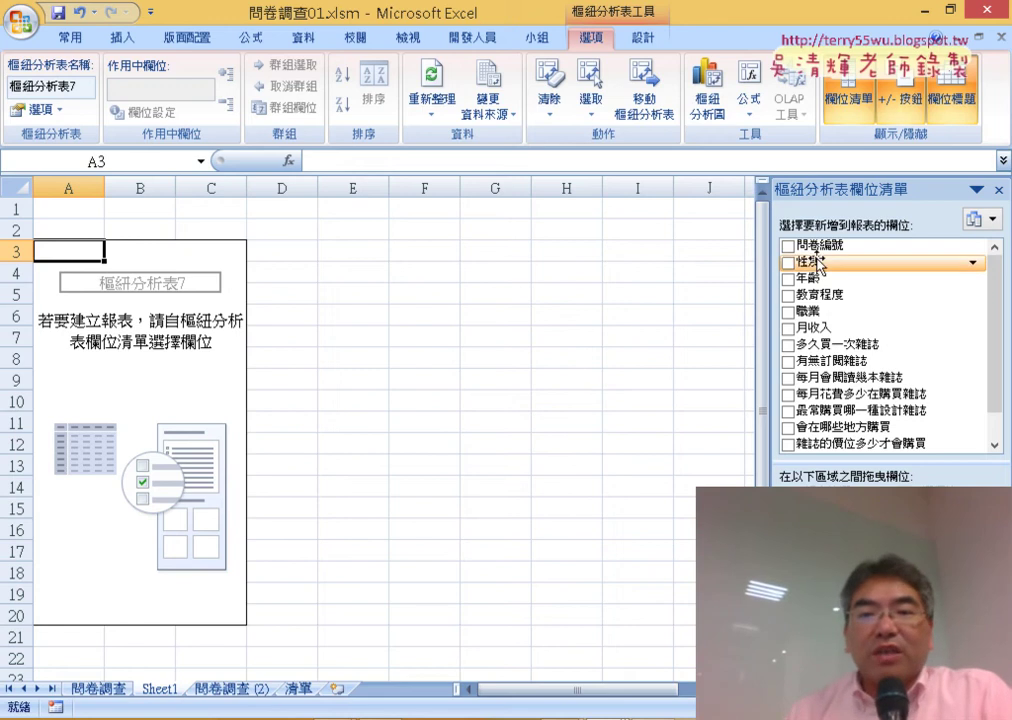
Add 性別 as rows and as a count, giving 62 女 and 88 男, 150 total.
click(808, 262)
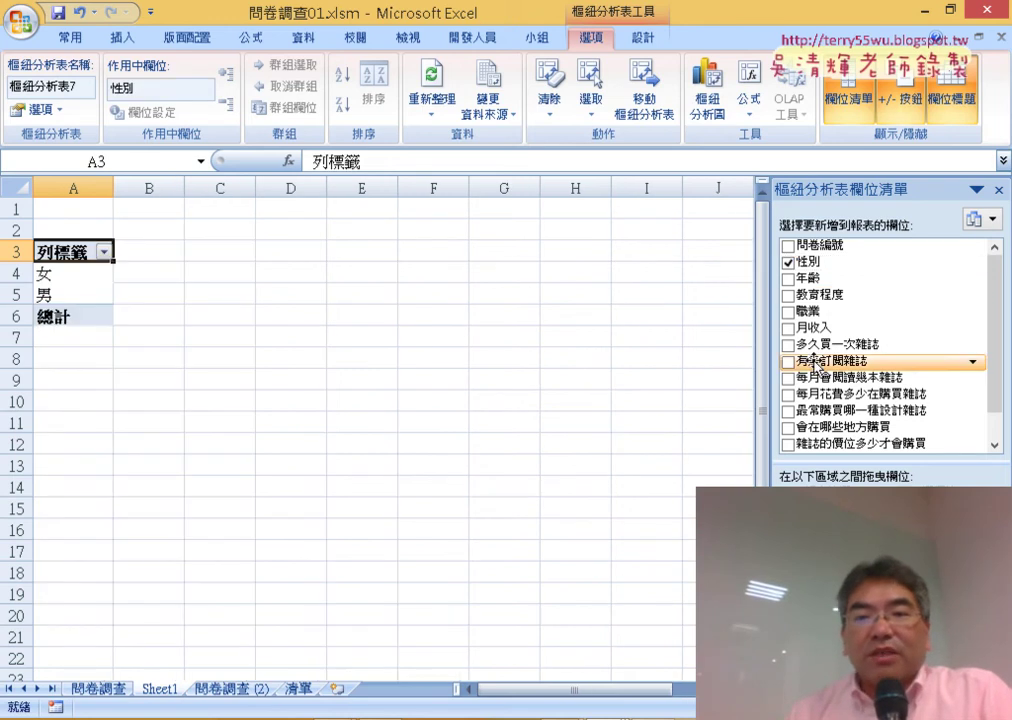
scroll(822, 277, down, 1)
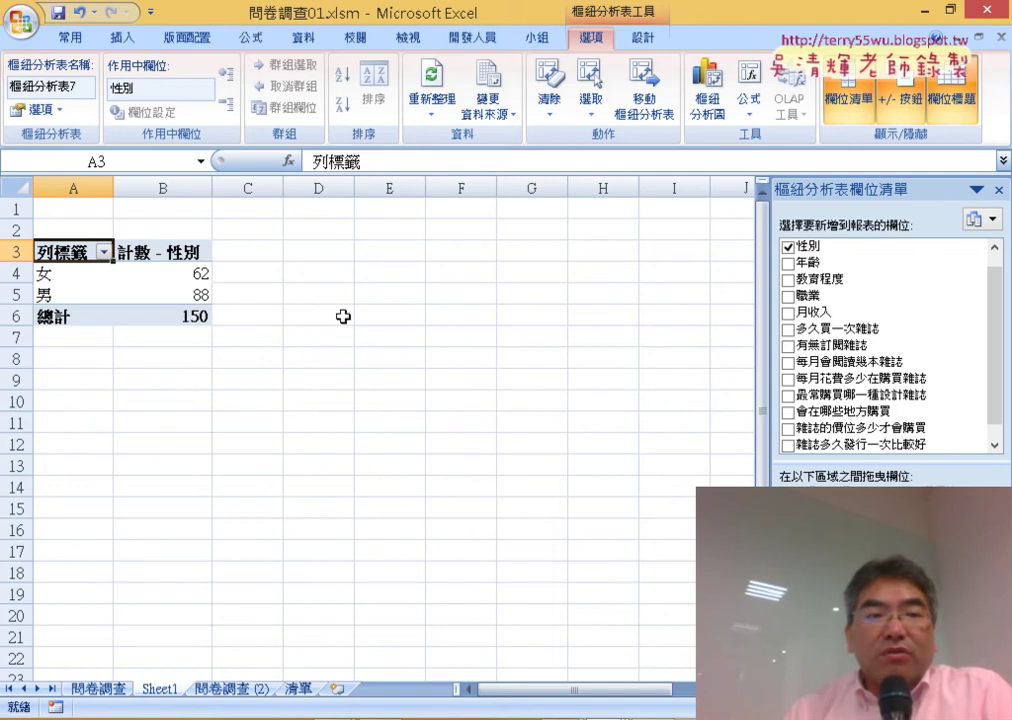
click(175, 294)
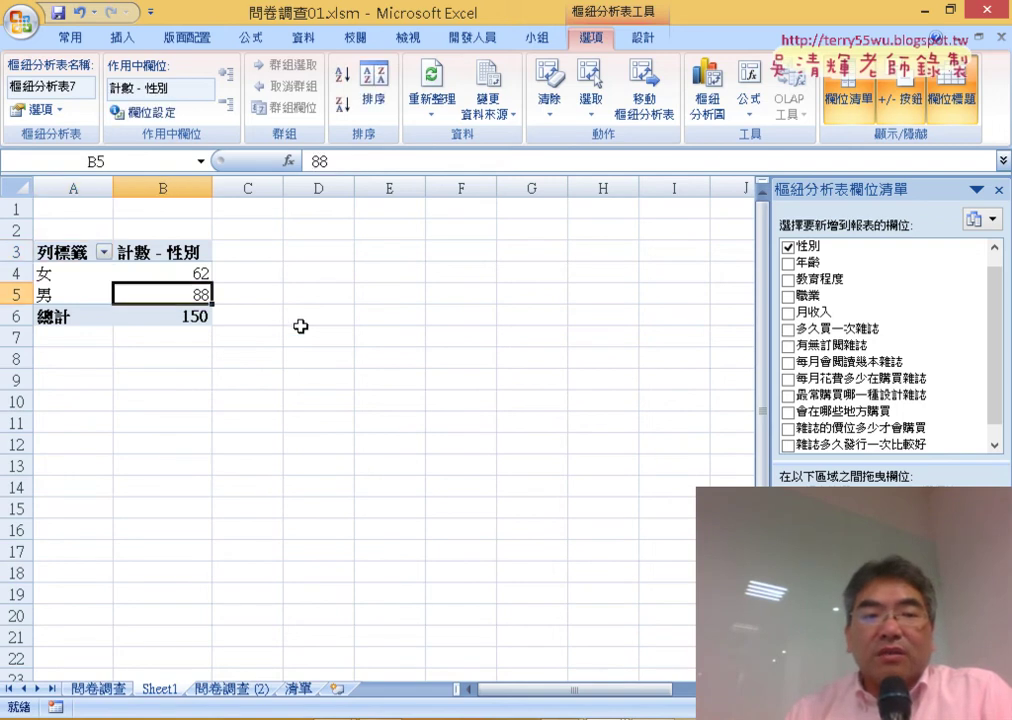
click(200, 270)
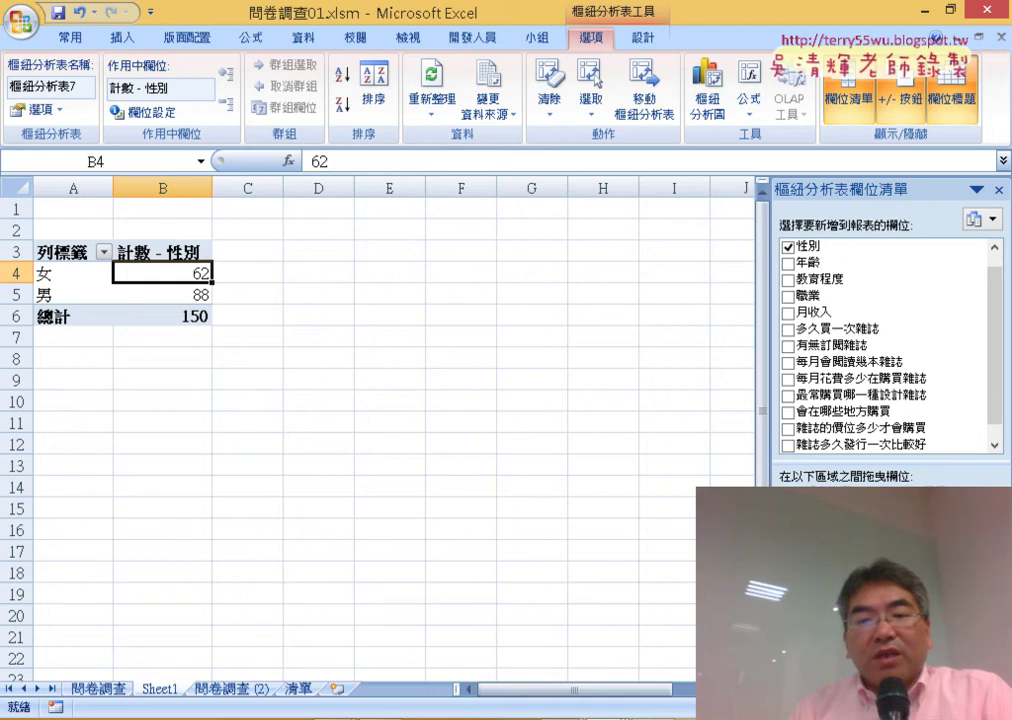
Show the 性別 count as 百分比 of base field 問卷編號, which produces #N/A values.
right_click(866, 363)
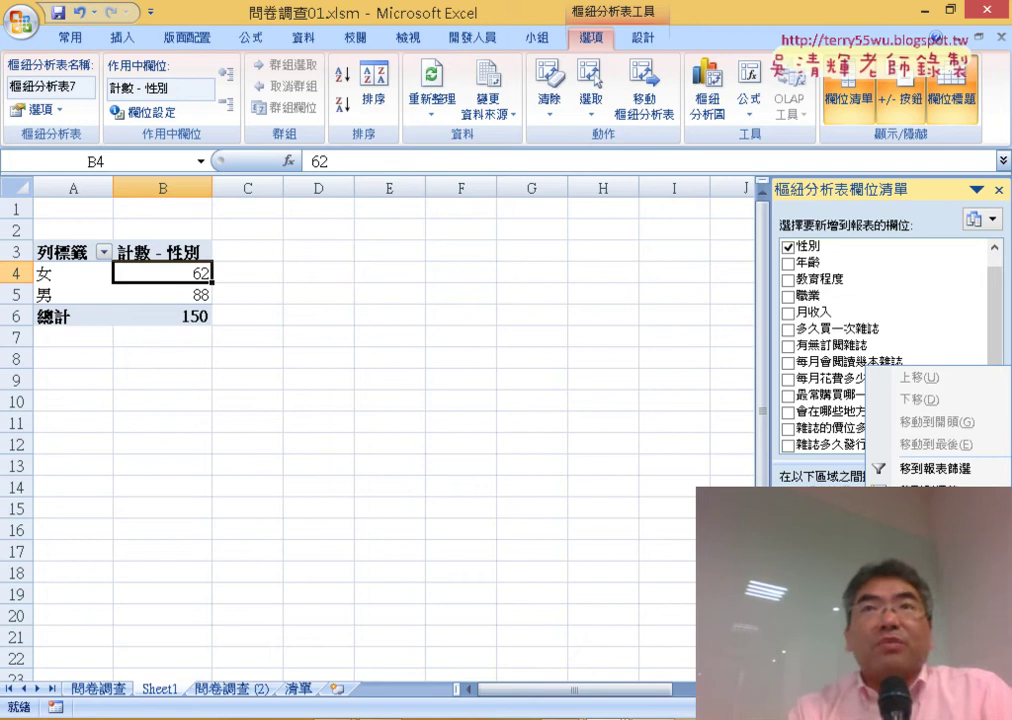
key(Escape)
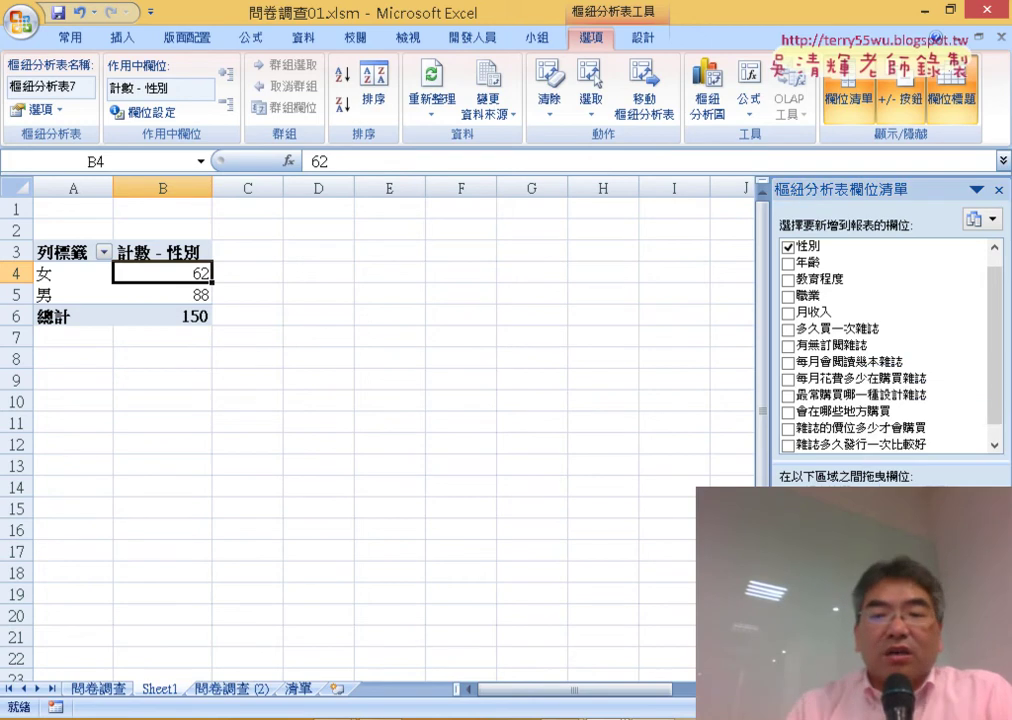
right_click(866, 366)
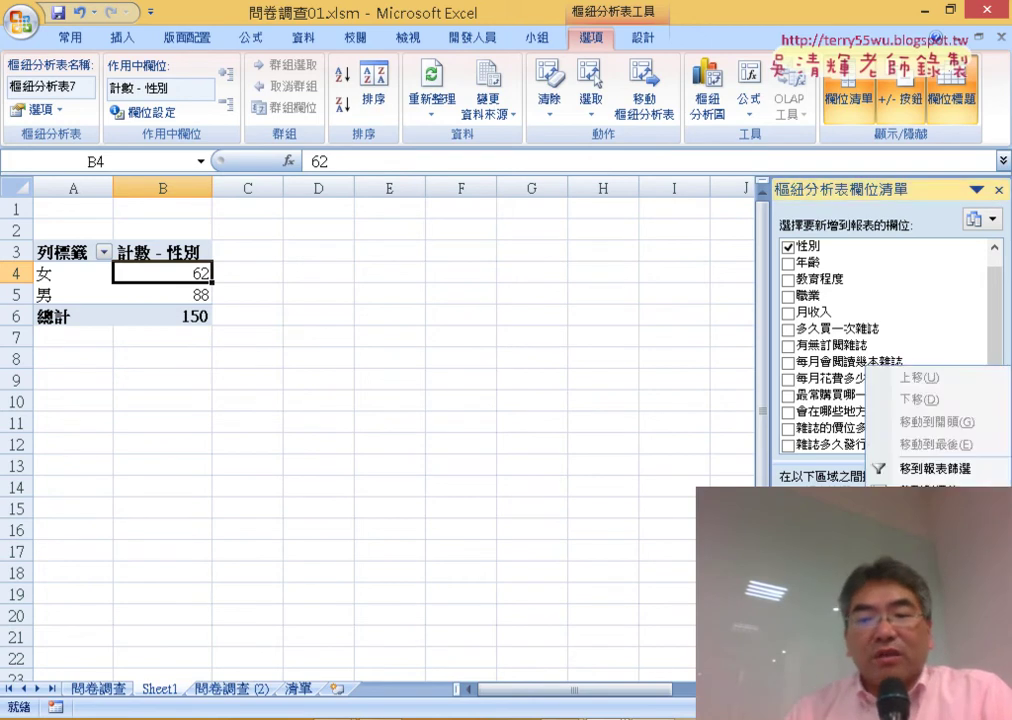
key(n)
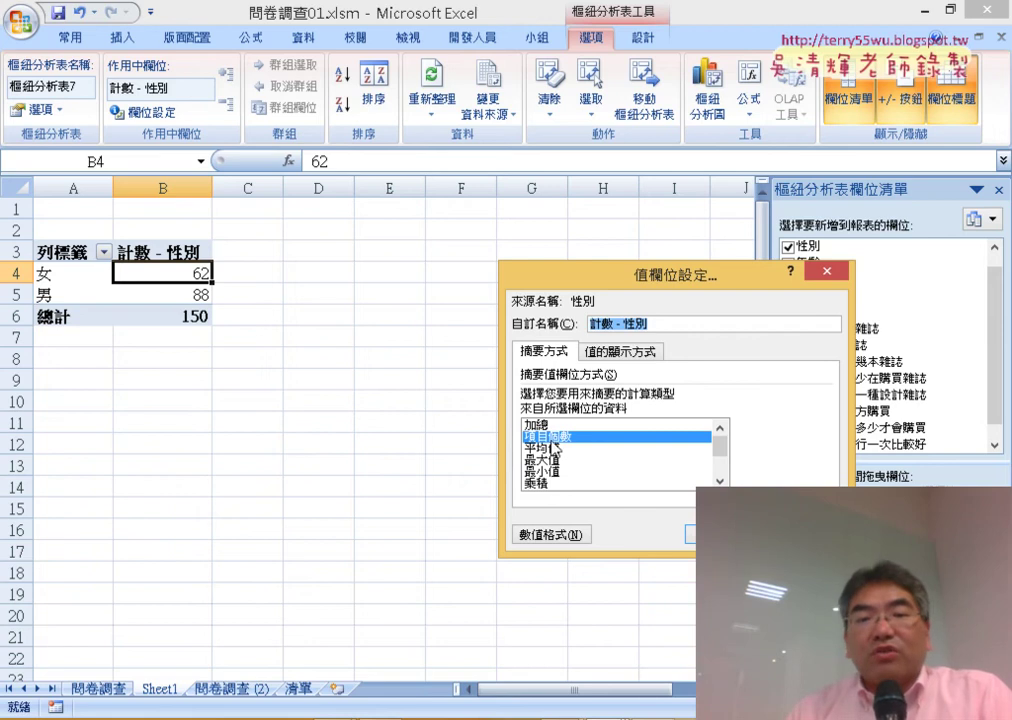
click(617, 352)
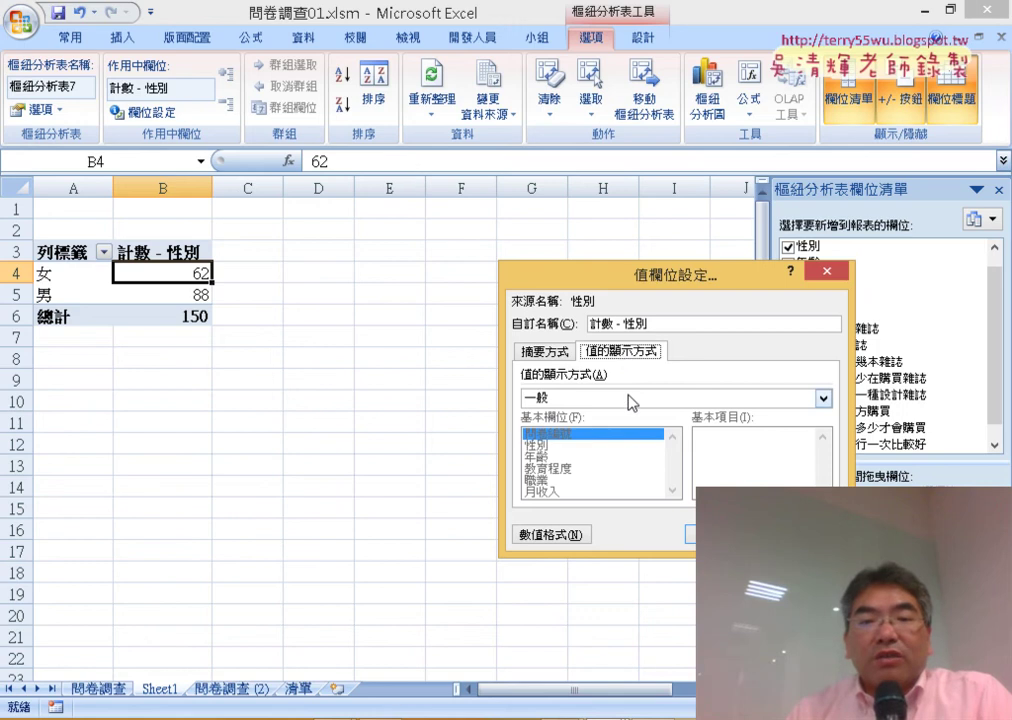
click(631, 398)
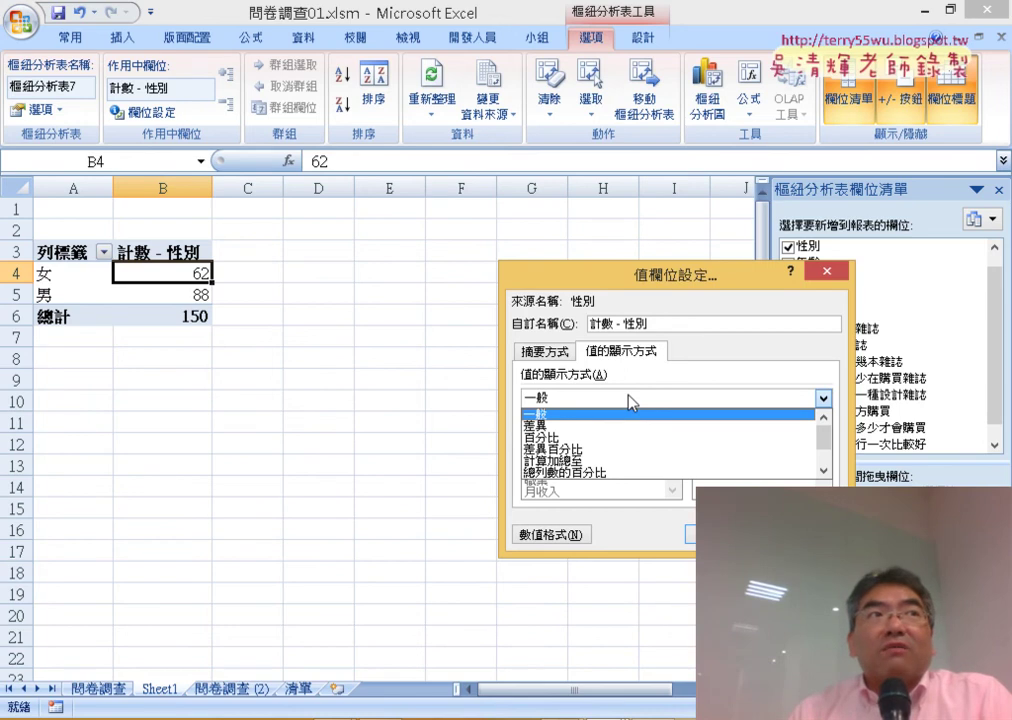
click(588, 442)
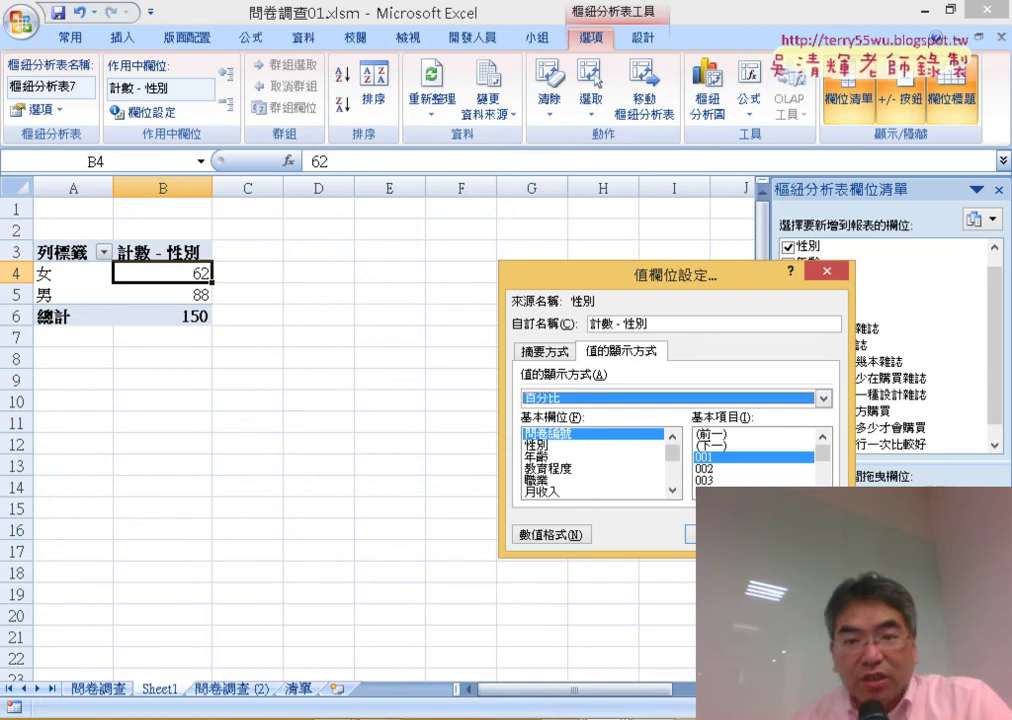
click(578, 434)
key(Return)
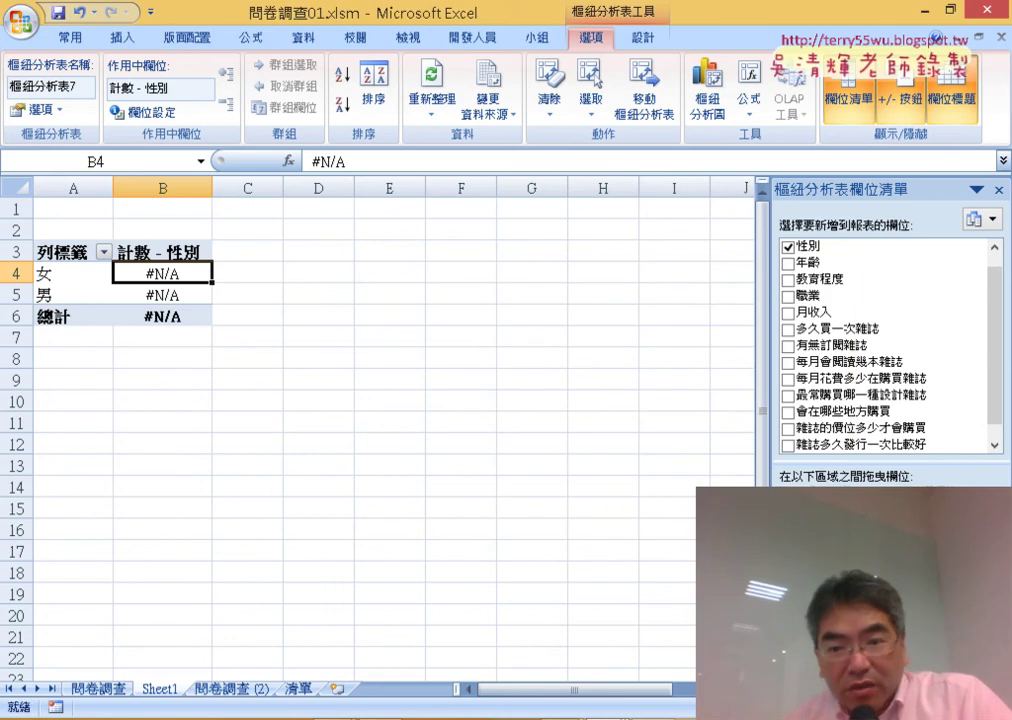
click(940, 520)
Show the 性別 count as percent of total with 0-decimal percentage format (41%, 59%).
click(935, 466)
click(630, 353)
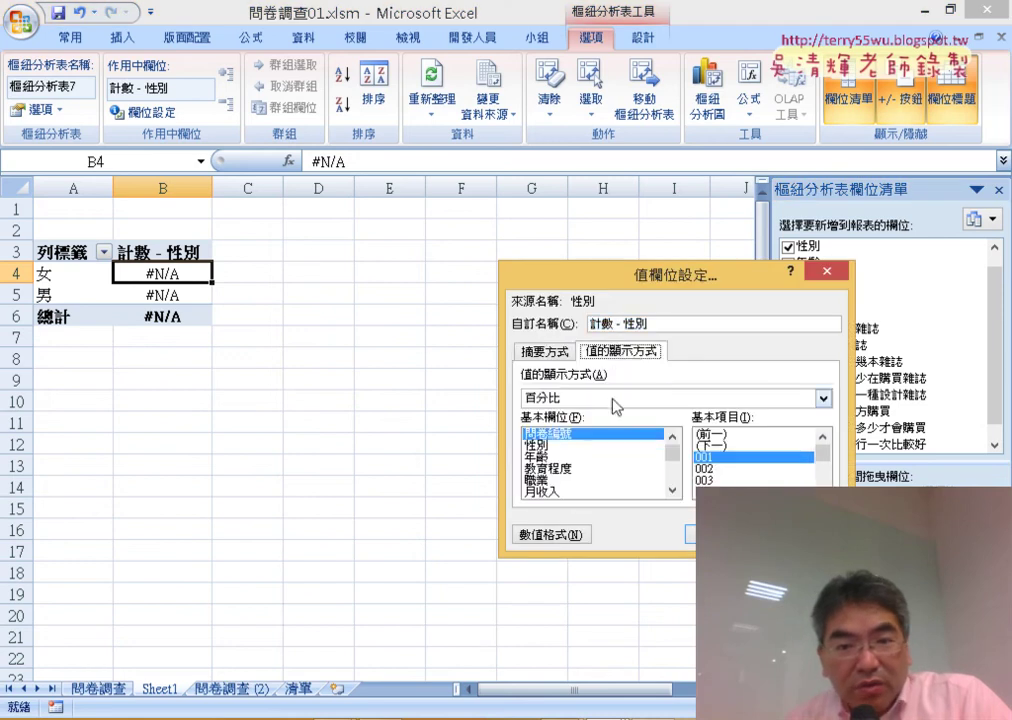
click(538, 445)
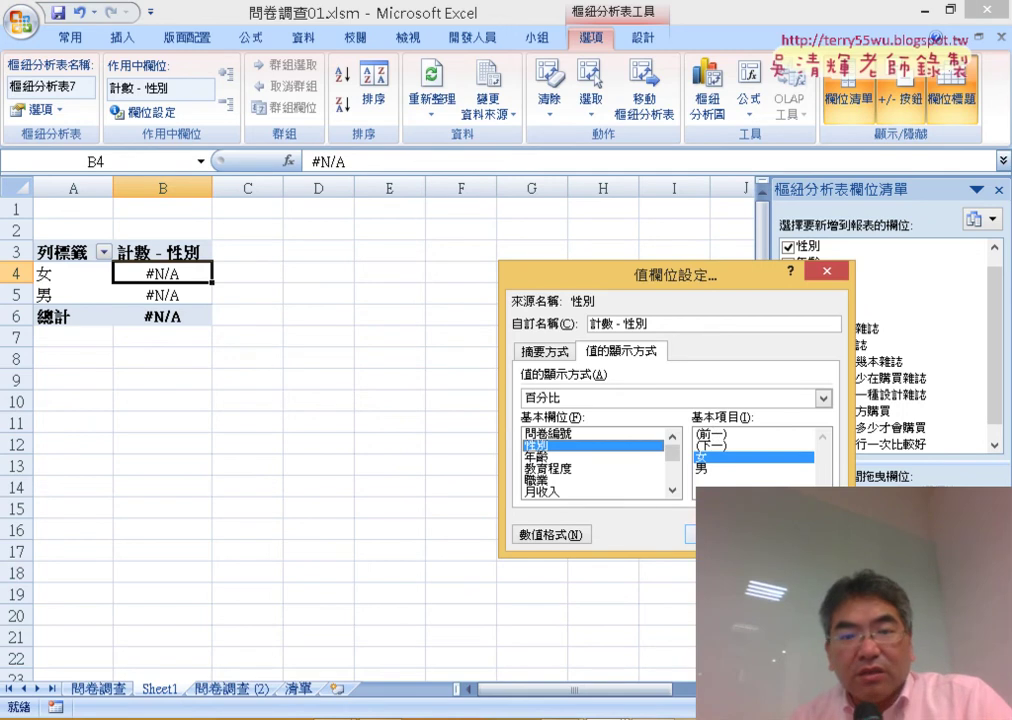
click(566, 536)
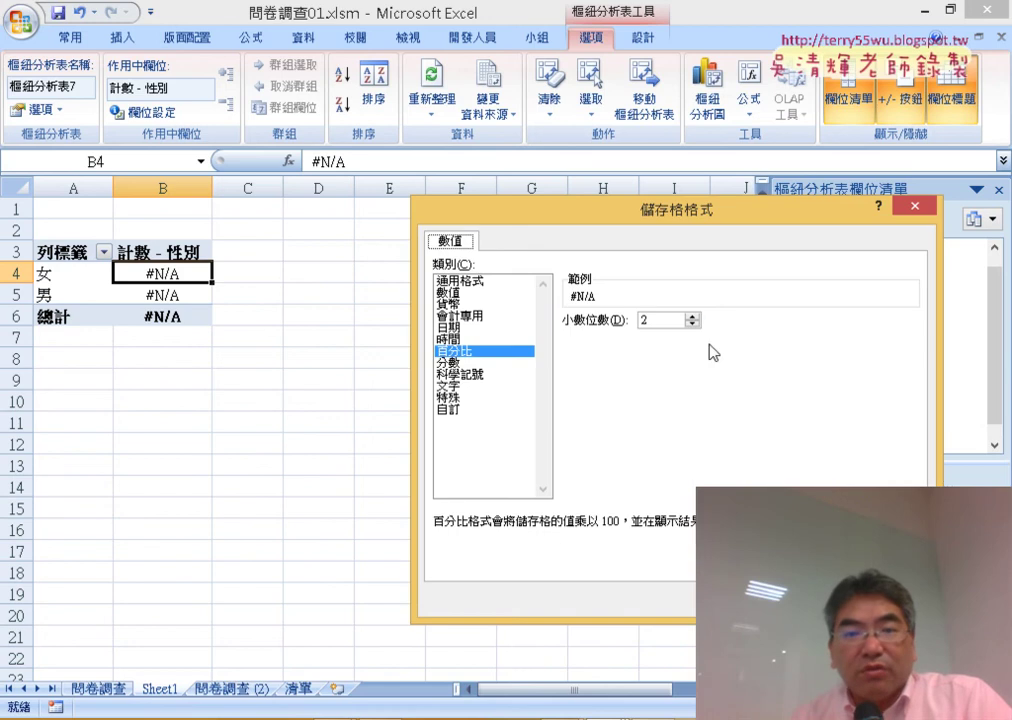
click(692, 324)
text(0)
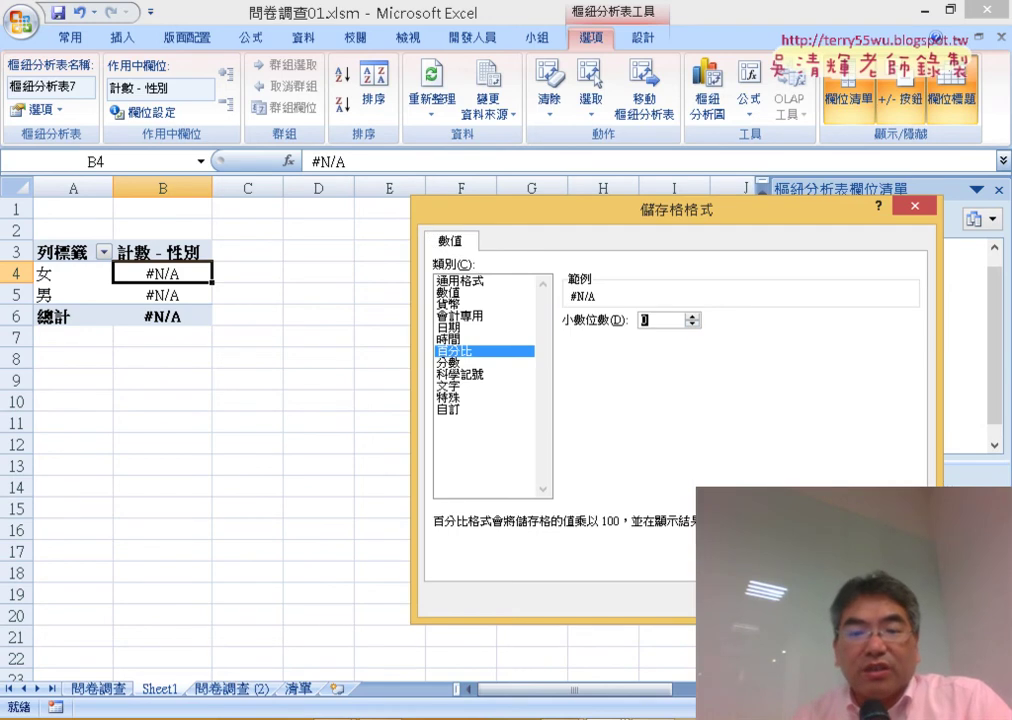
key(Return)
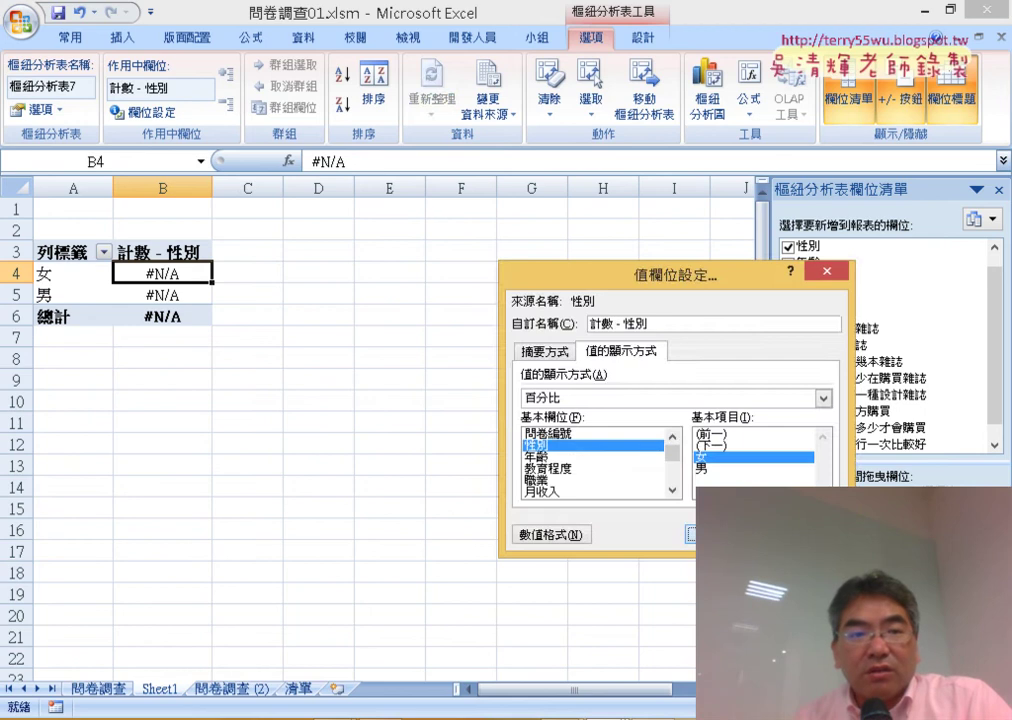
key(Return)
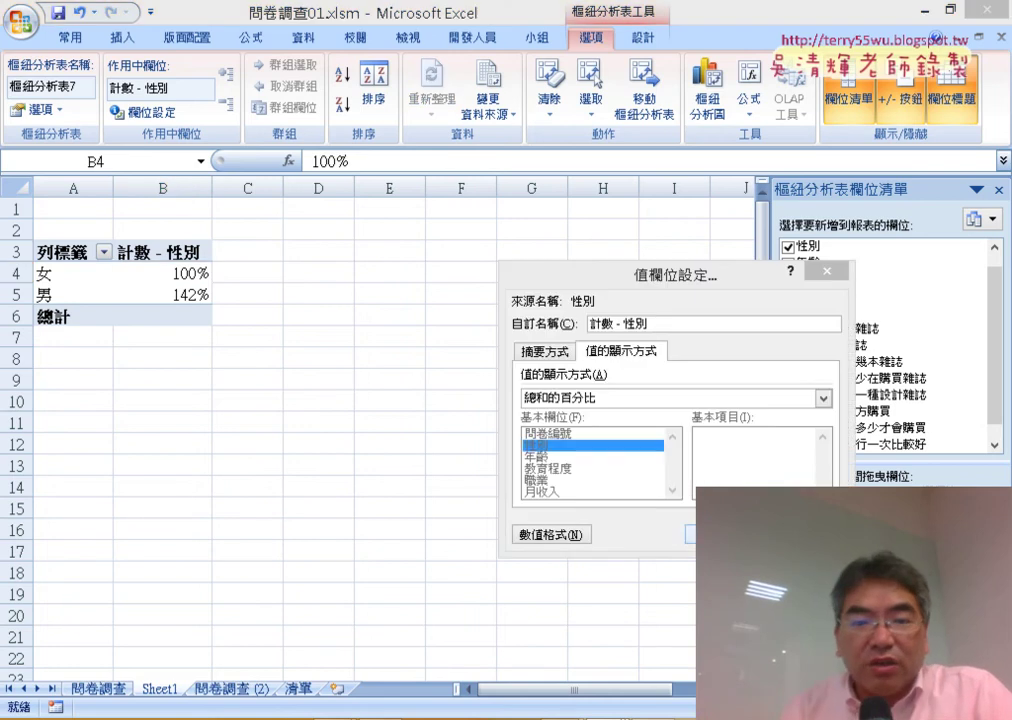
key(Return)
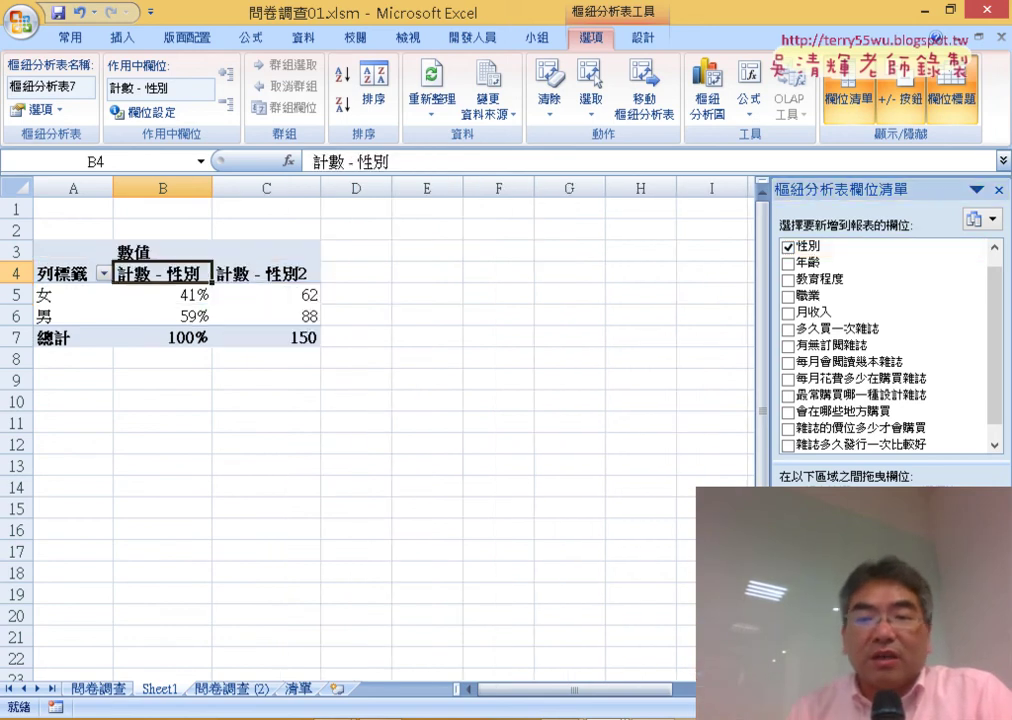
Check the second count column's 女 and 男 values and its field settings, leaving them unchanged.
click(308, 296)
click(296, 321)
click(290, 272)
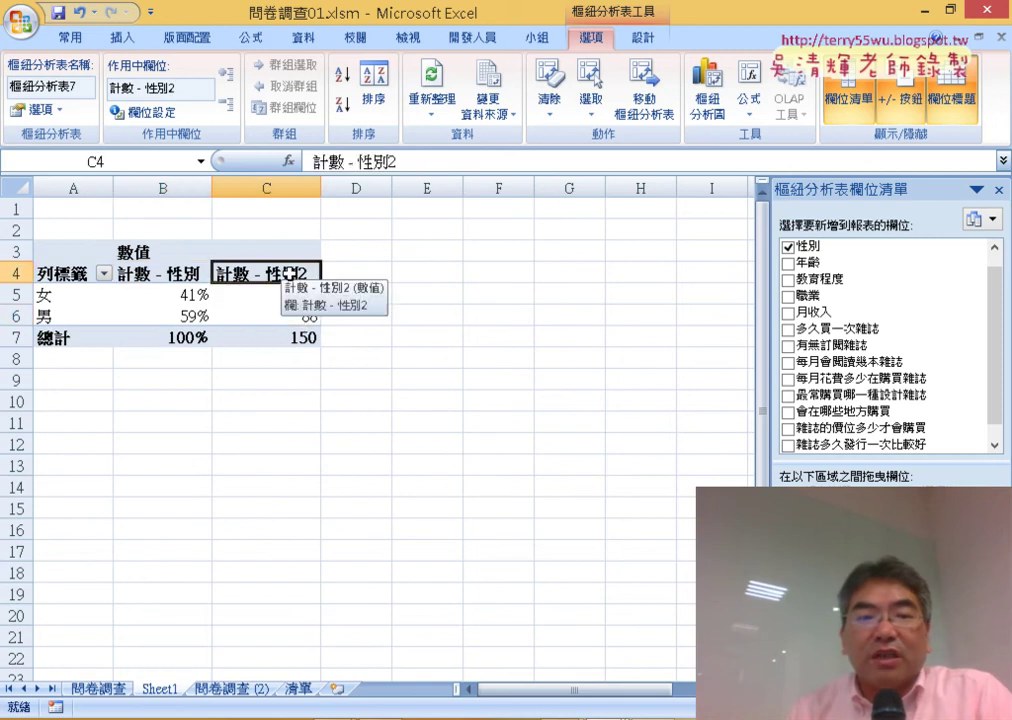
double_click(290, 272)
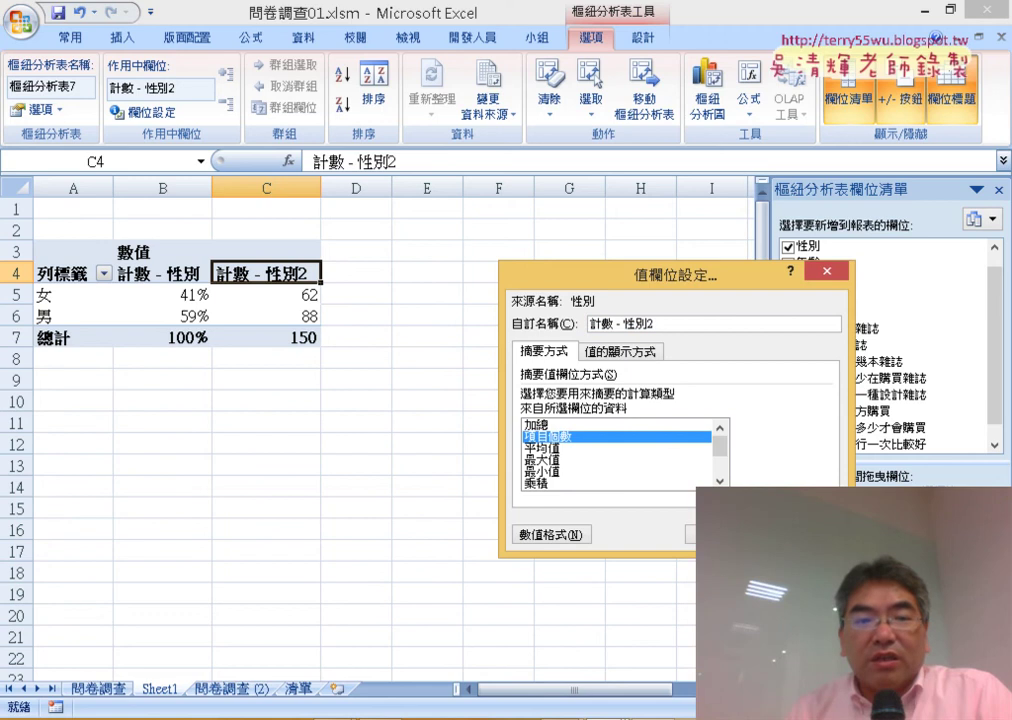
click(715, 534)
Check the women's 41% share and count of 62, then switch to the PowerPoint slides.
click(195, 295)
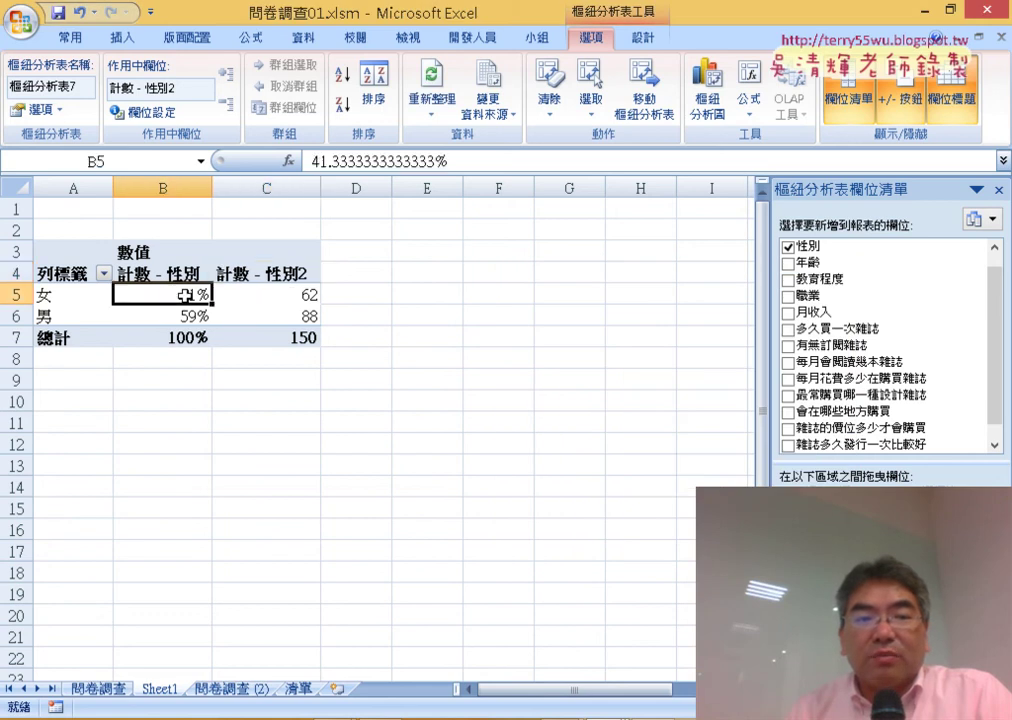
click(268, 296)
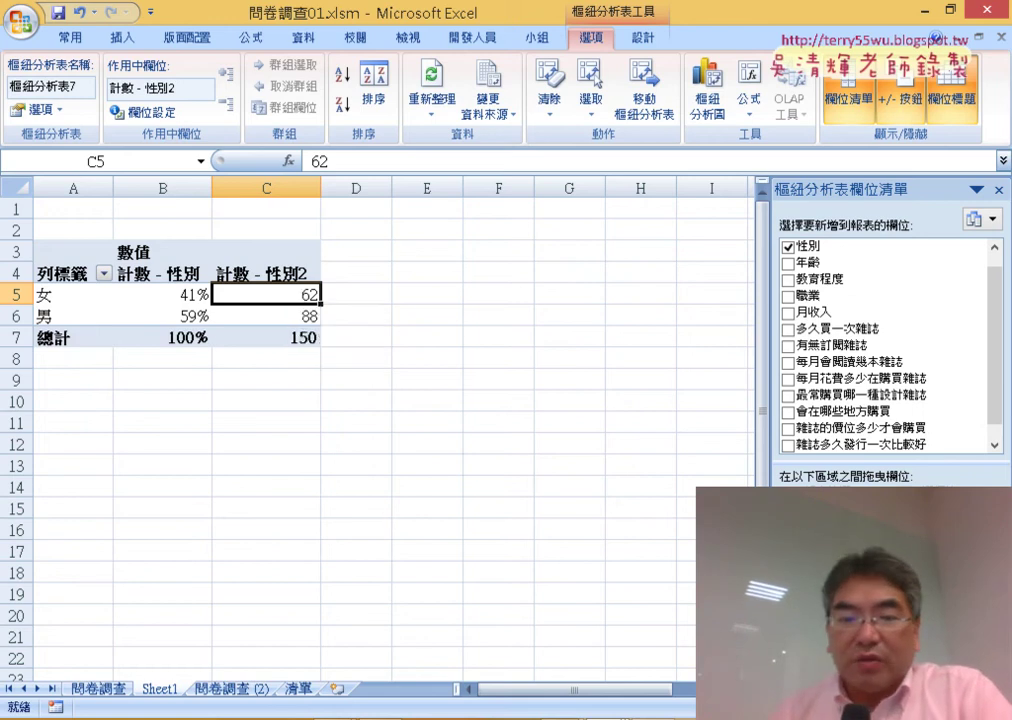
click(468, 659)
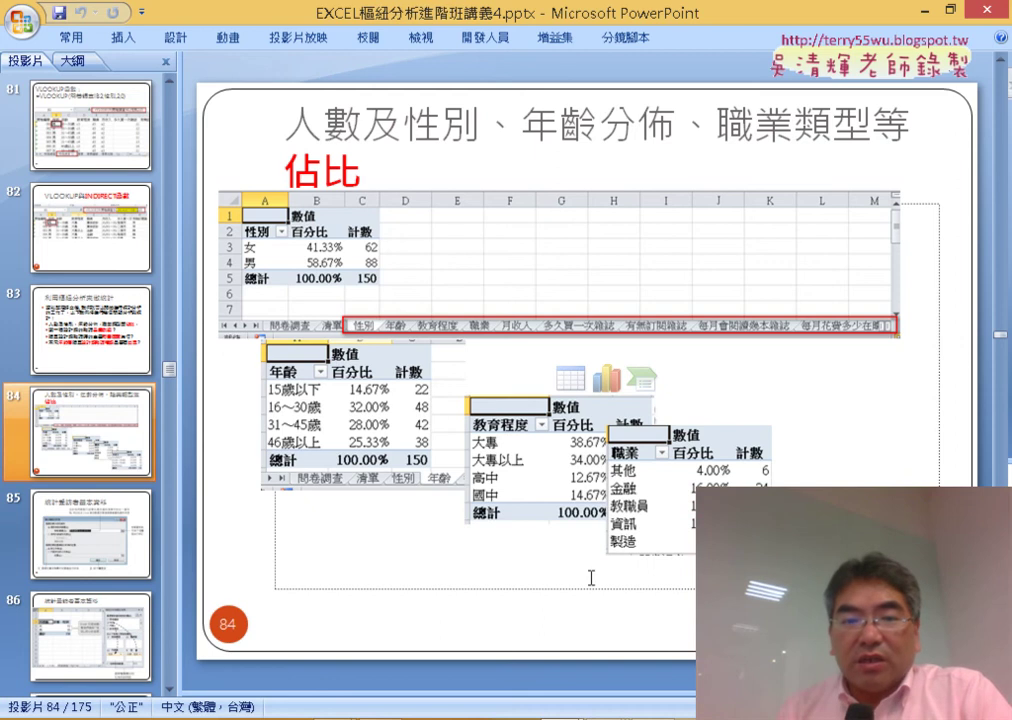
Page from slide 84 to slide 108, the finished magazine-by-age pivot chart.
scroll(596, 576, down, 1)
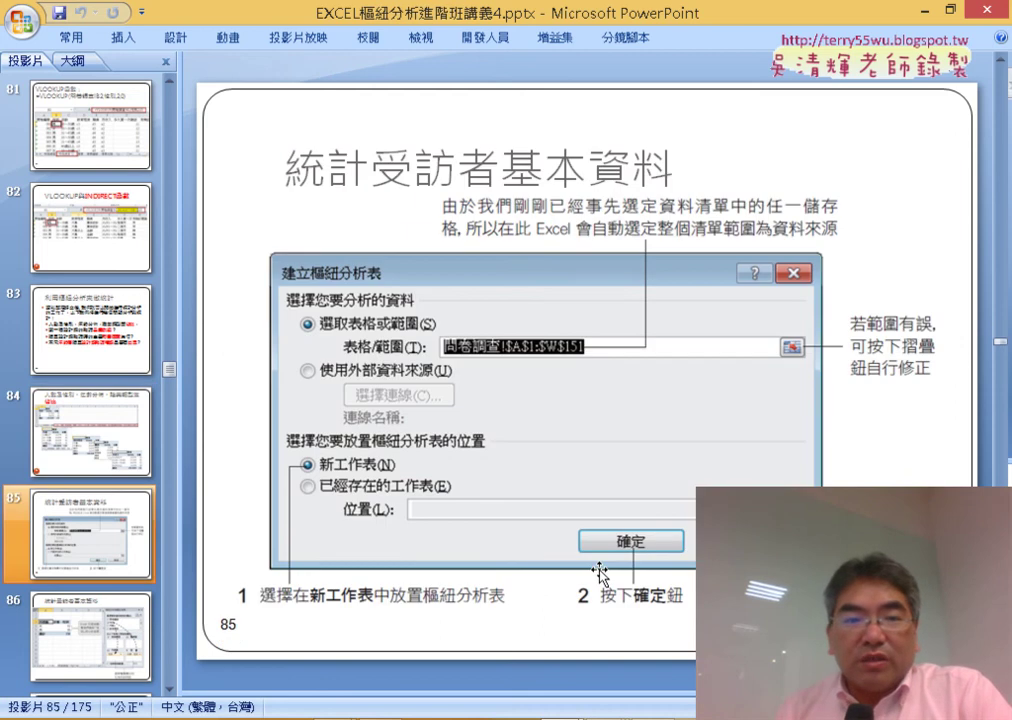
scroll(598, 574, down, 1)
scroll(598, 574, down, 1)
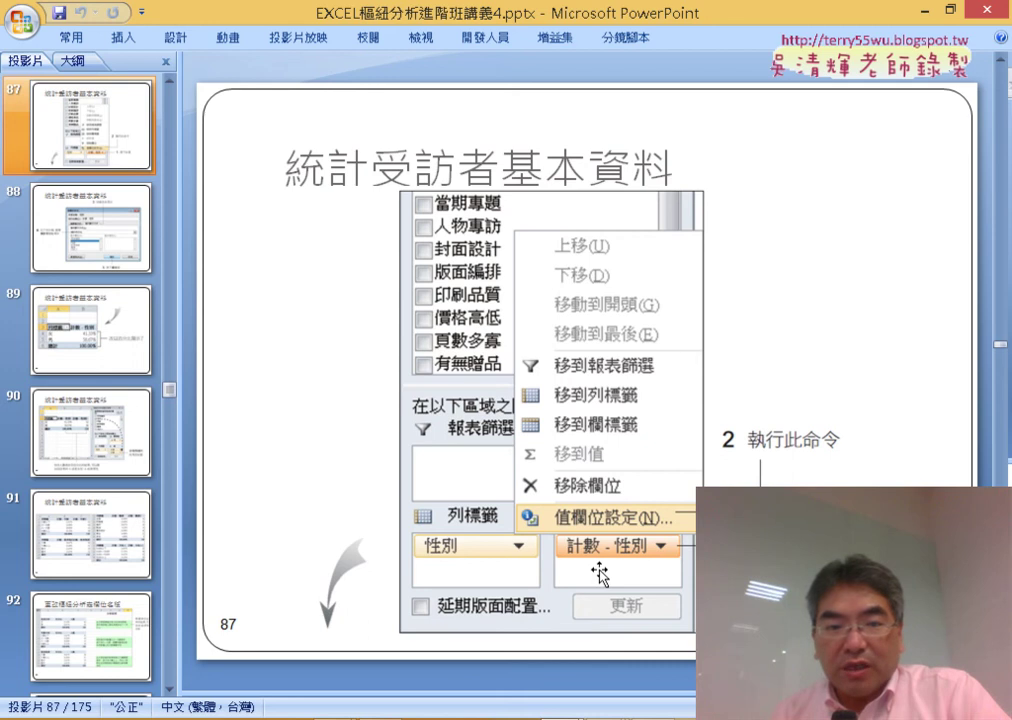
scroll(600, 573, down, 3)
scroll(603, 578, down, 1)
scroll(605, 580, down, 1)
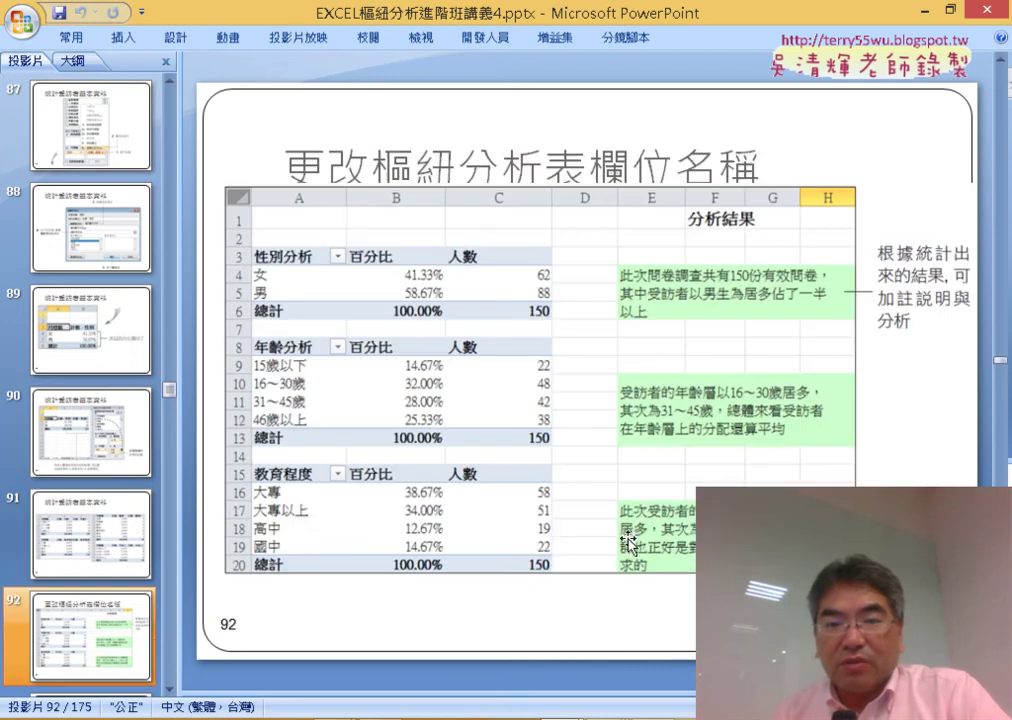
scroll(668, 570, down, 1)
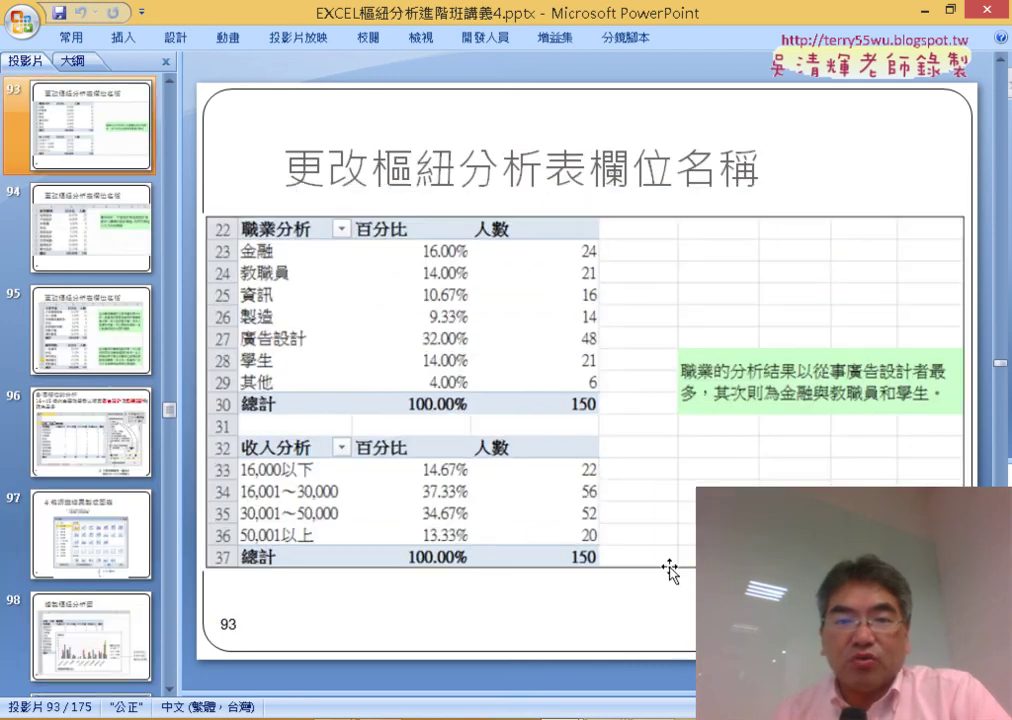
scroll(671, 573, down, 1)
scroll(672, 574, down, 2)
scroll(670, 573, down, 1)
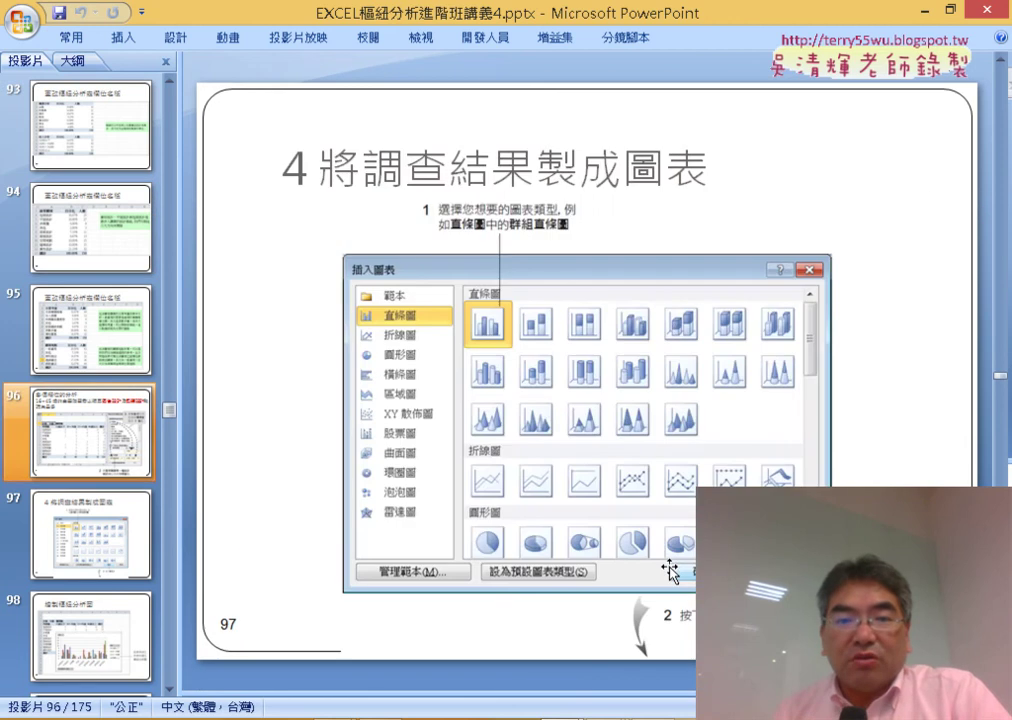
scroll(669, 571, down, 1)
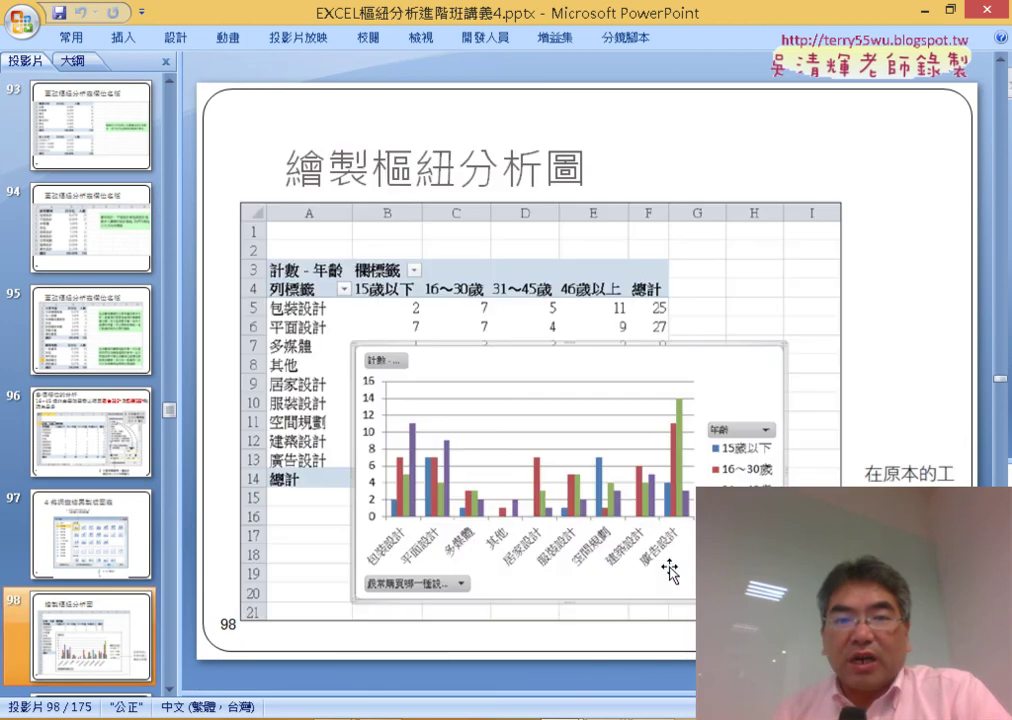
scroll(669, 571, down, 1)
scroll(669, 571, down, 1)
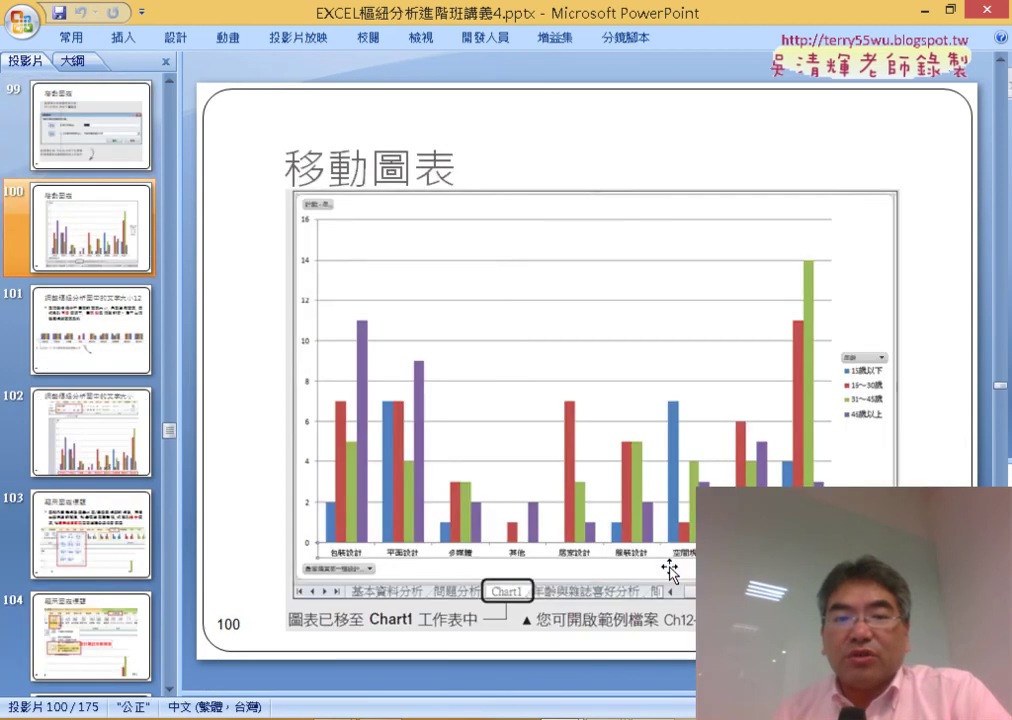
scroll(669, 571, down, 1)
scroll(670, 572, down, 1)
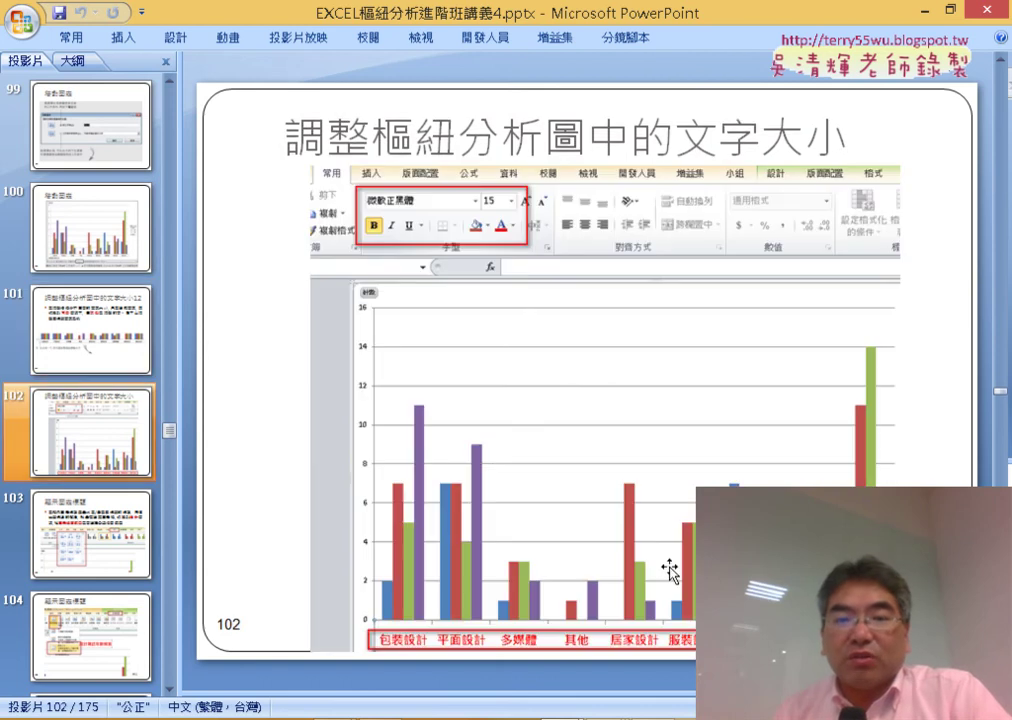
scroll(669, 571, down, 1)
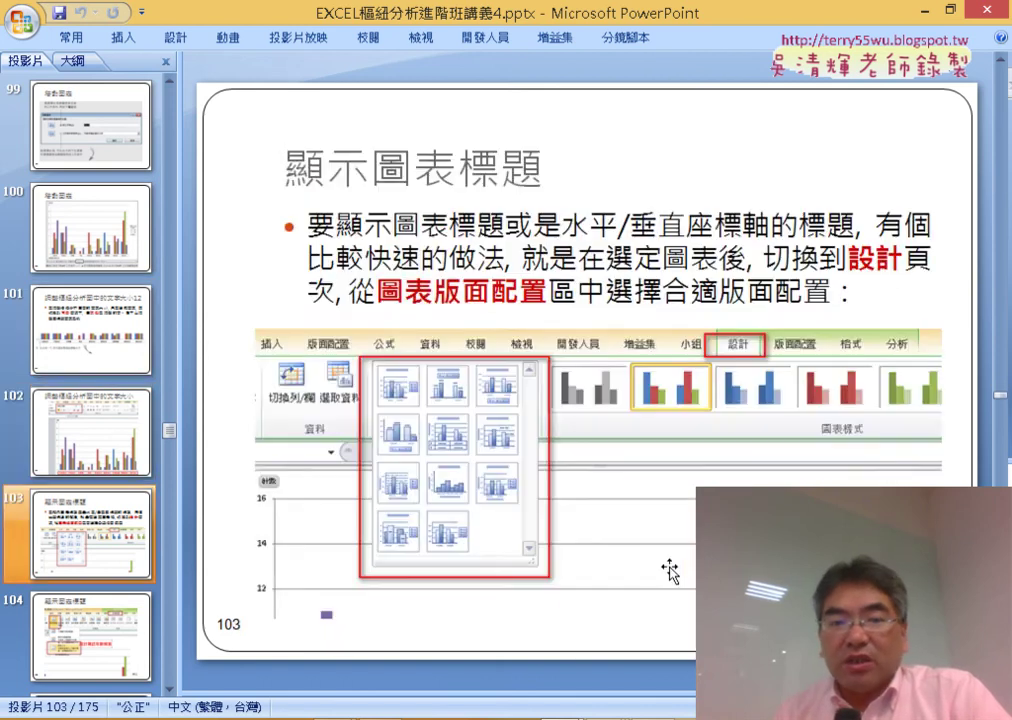
scroll(669, 571, down, 1)
scroll(669, 571, down, 1)
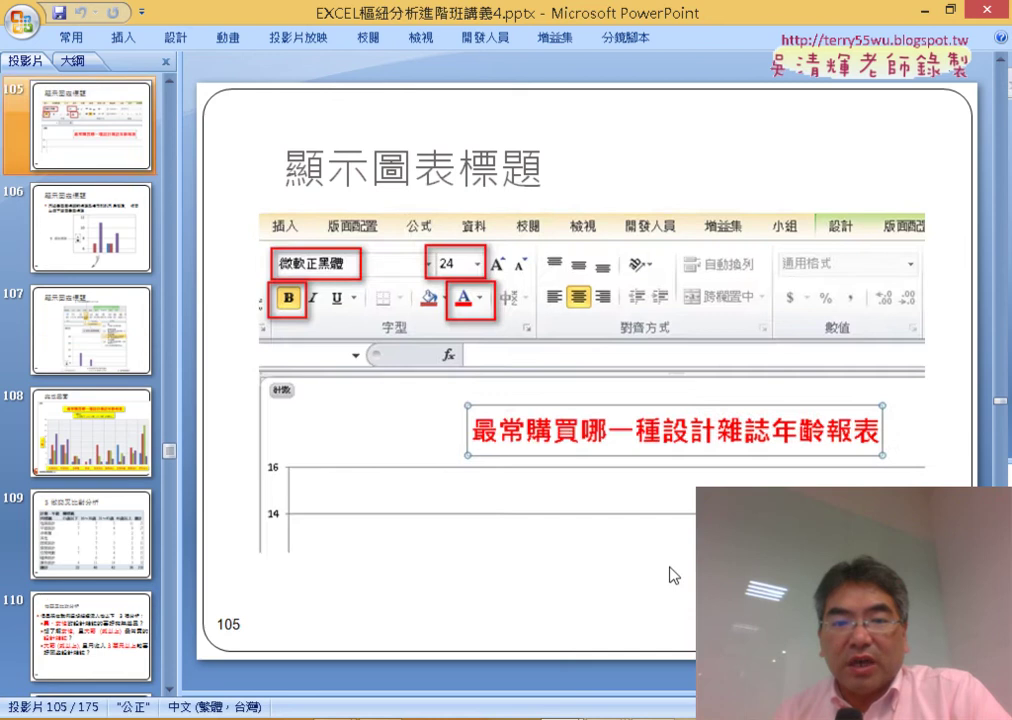
scroll(669, 571, down, 1)
scroll(669, 571, down, 1)
scroll(669, 571, down, 1)
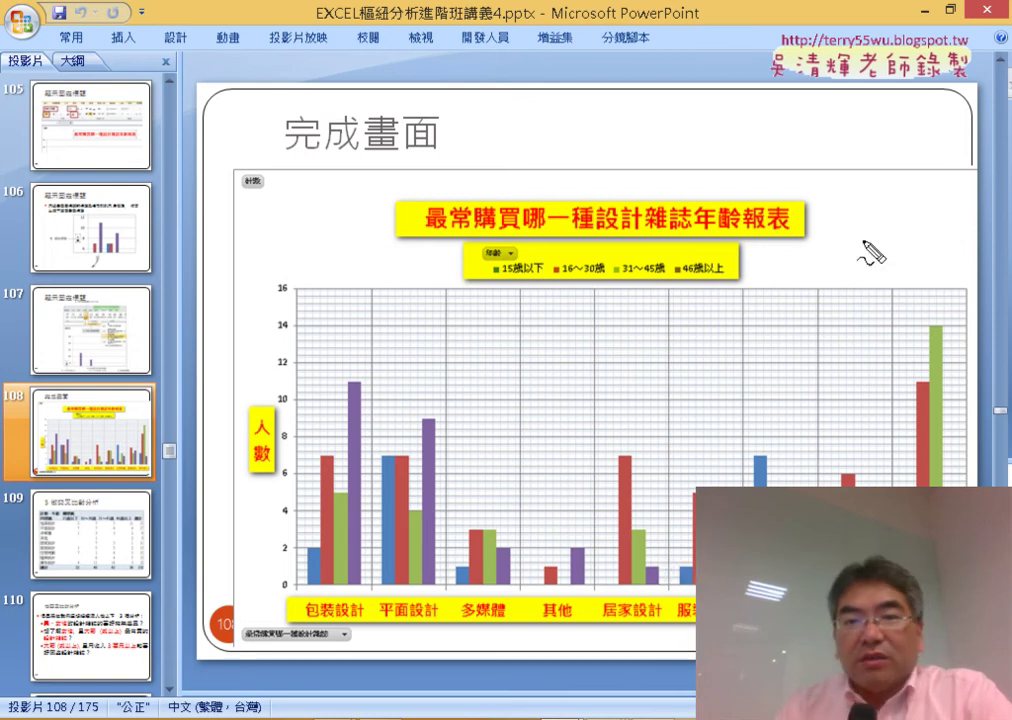
drag(782, 238, 808, 212)
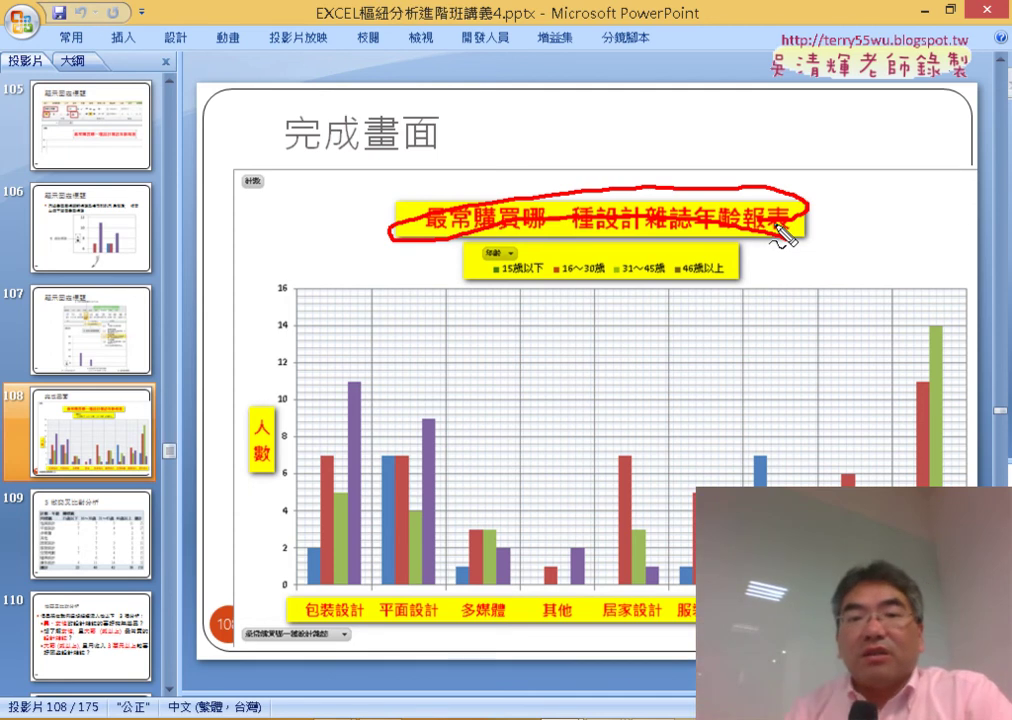
mouse_move(712, 283)
mouse_down()
mouse_move(470, 250)
mouse_move(757, 250)
mouse_up()
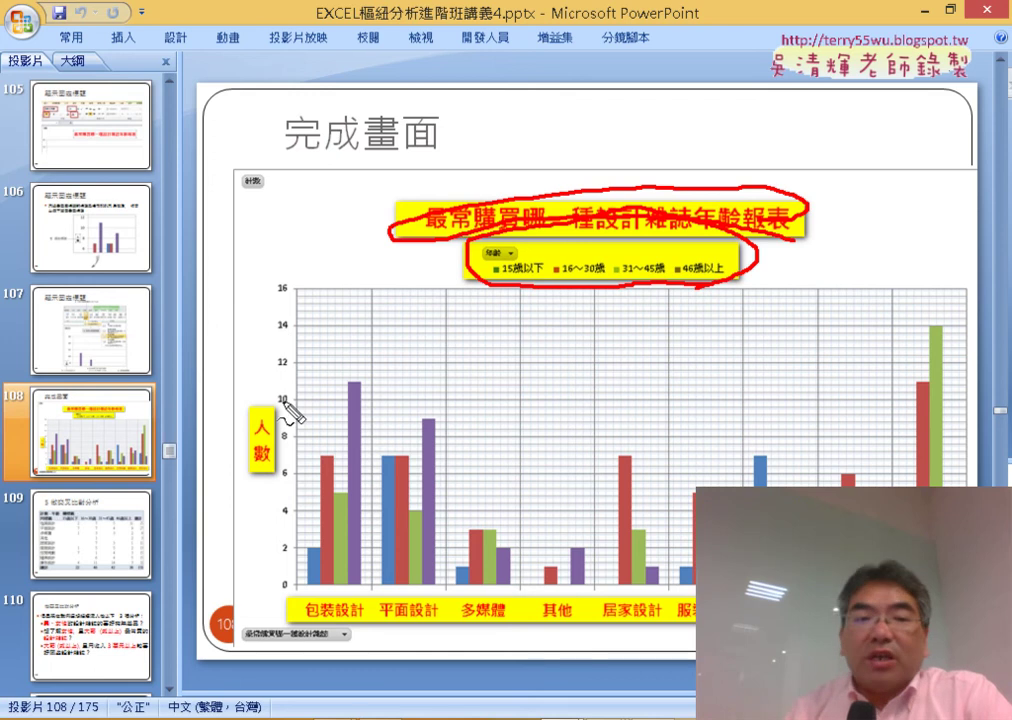
drag(268, 496, 262, 500)
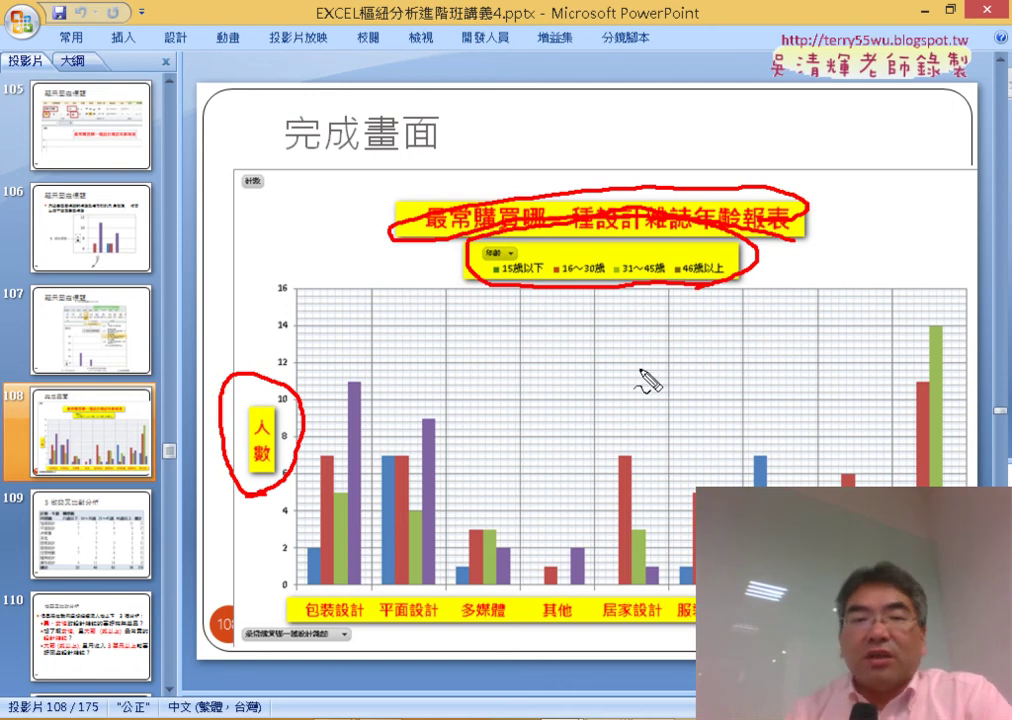
key(Escape)
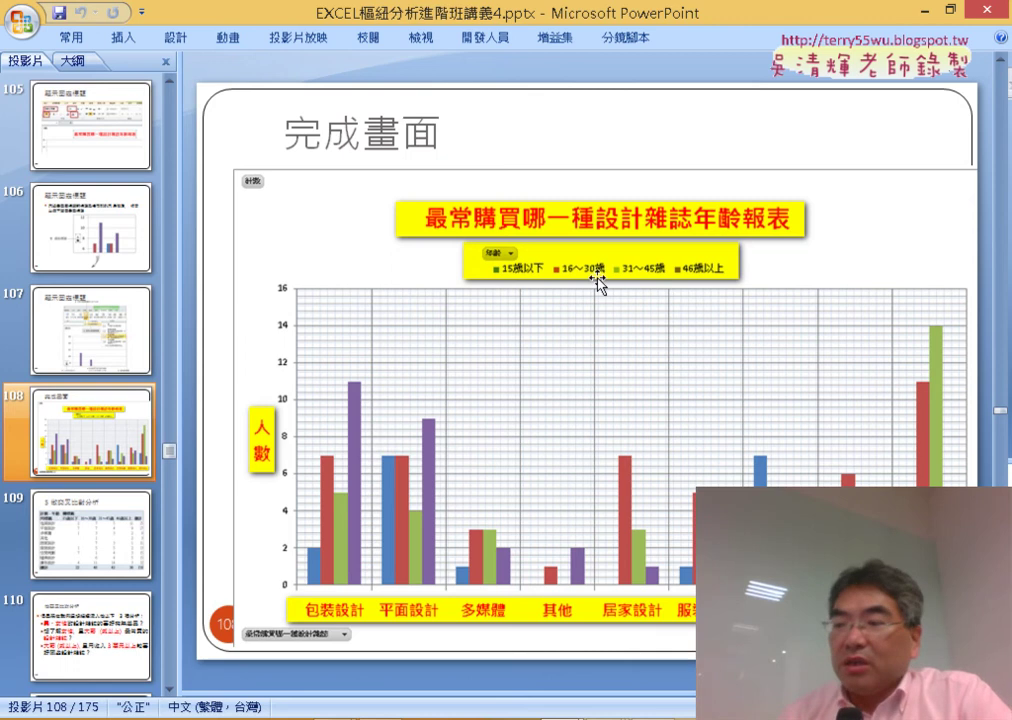
scroll(581, 322, down, 1)
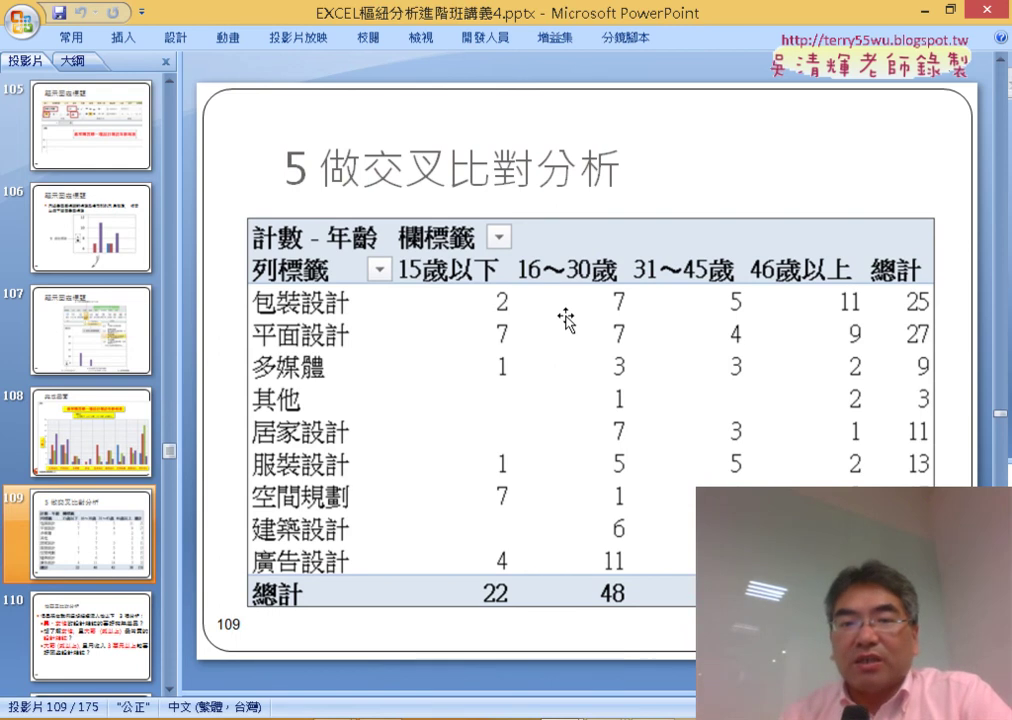
scroll(562, 320, up, 1)
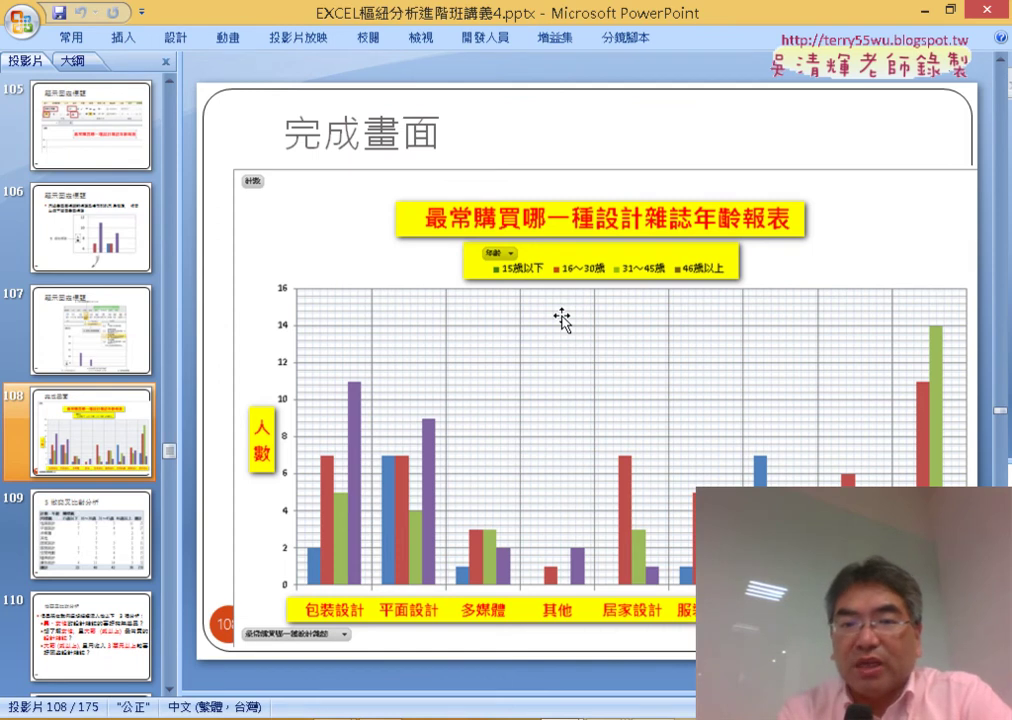
key(alt+Tab)
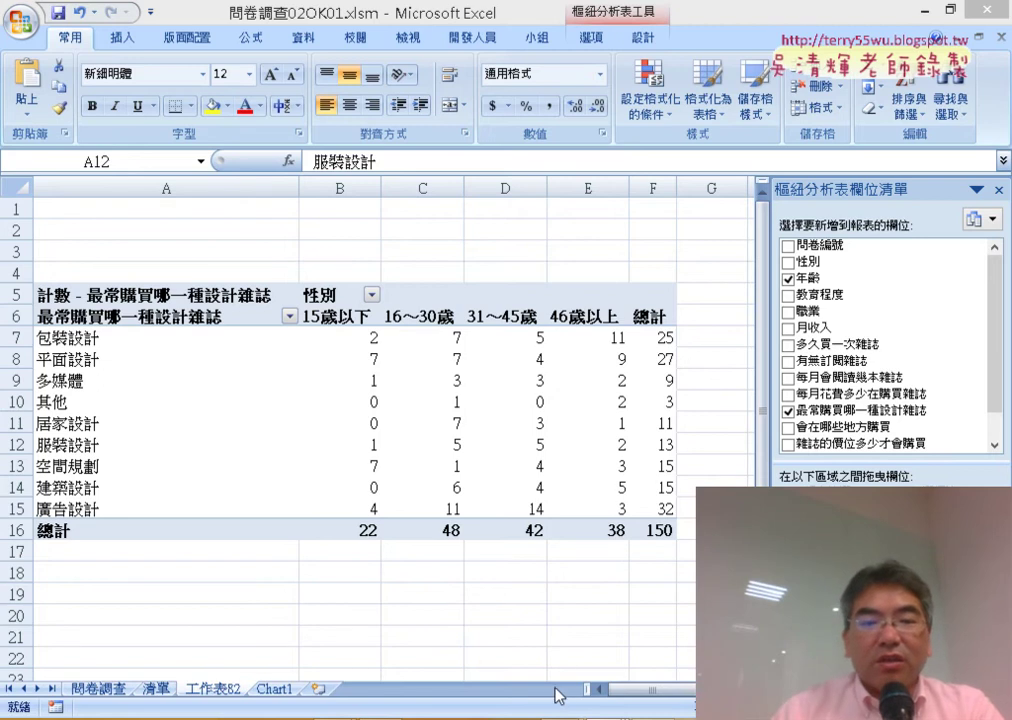
click(497, 632)
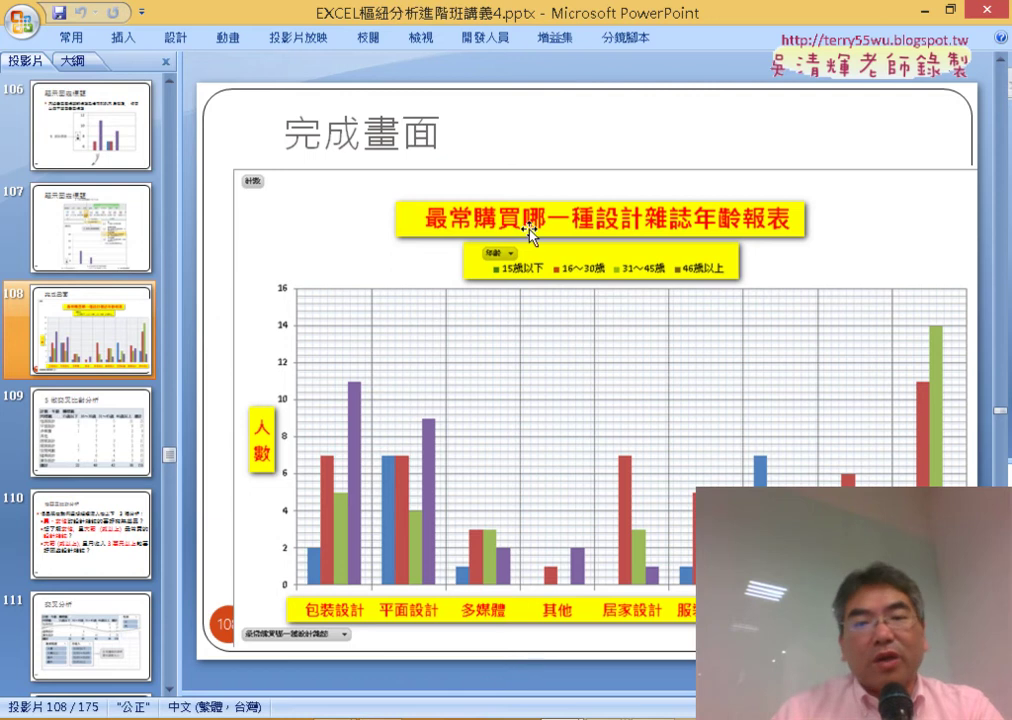
mouse_move(488, 684)
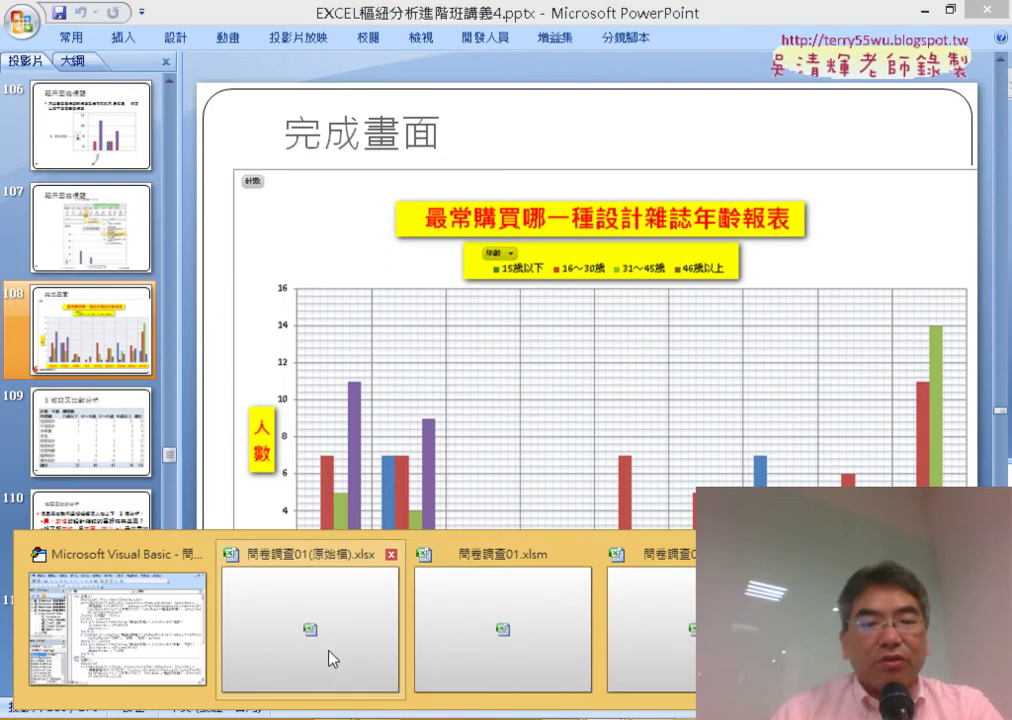
AutoFit column K on 問卷調查 (2) to show 最常購買哪一種設計雜誌, then inspect K9's lookup formula.
click(554, 634)
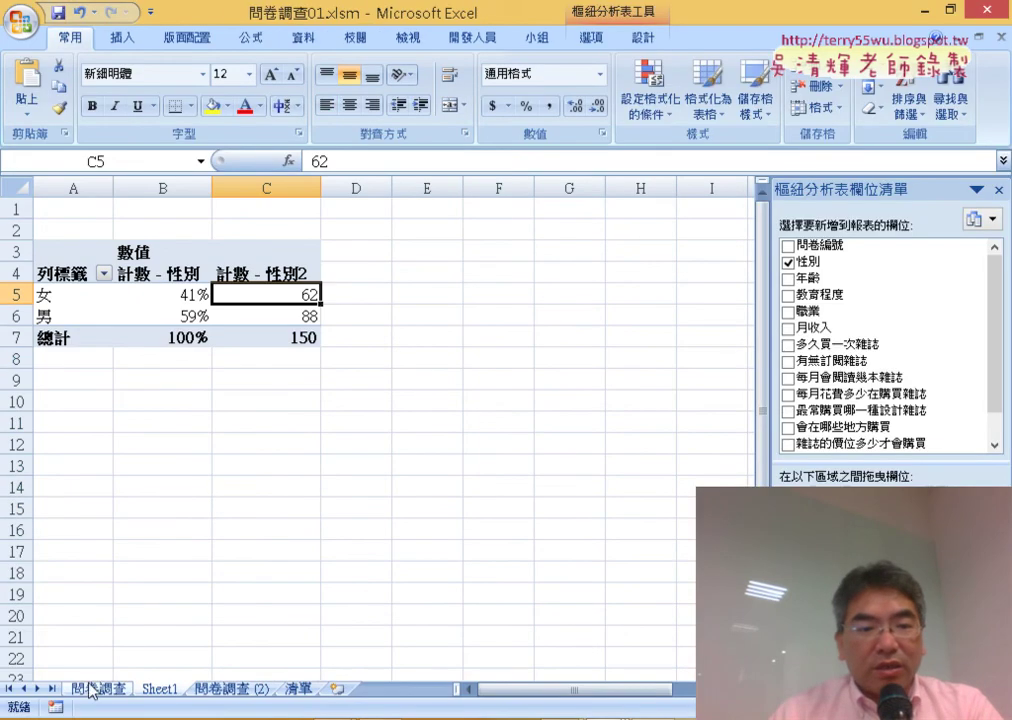
click(235, 689)
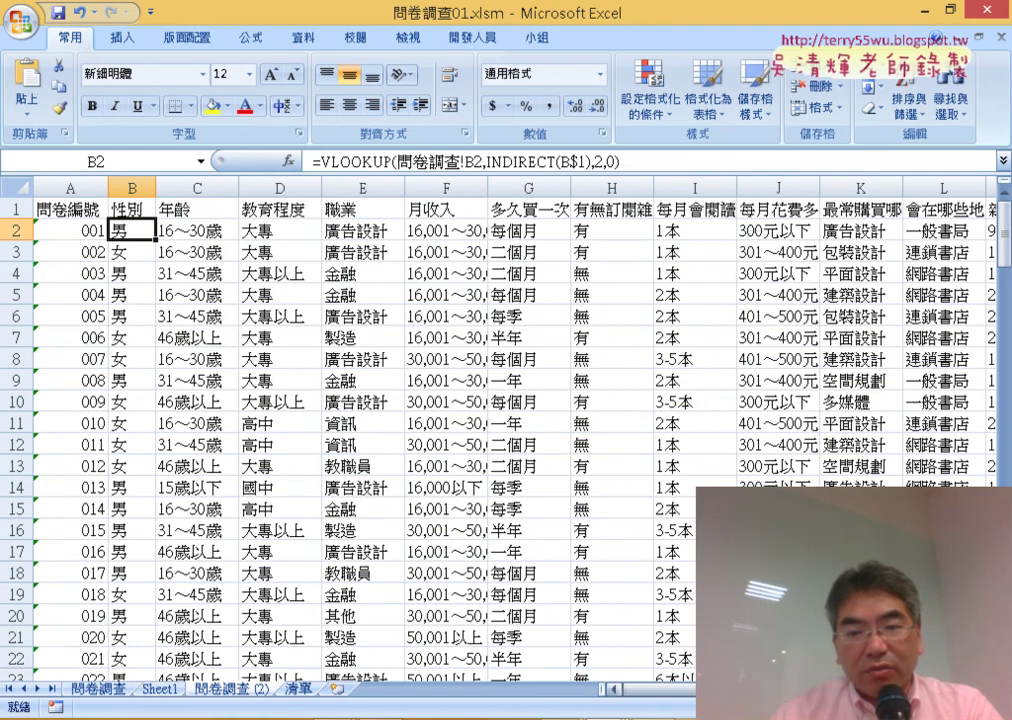
scroll(500, 430, right, 2)
scroll(500, 430, right, 2)
scroll(500, 430, right, 2)
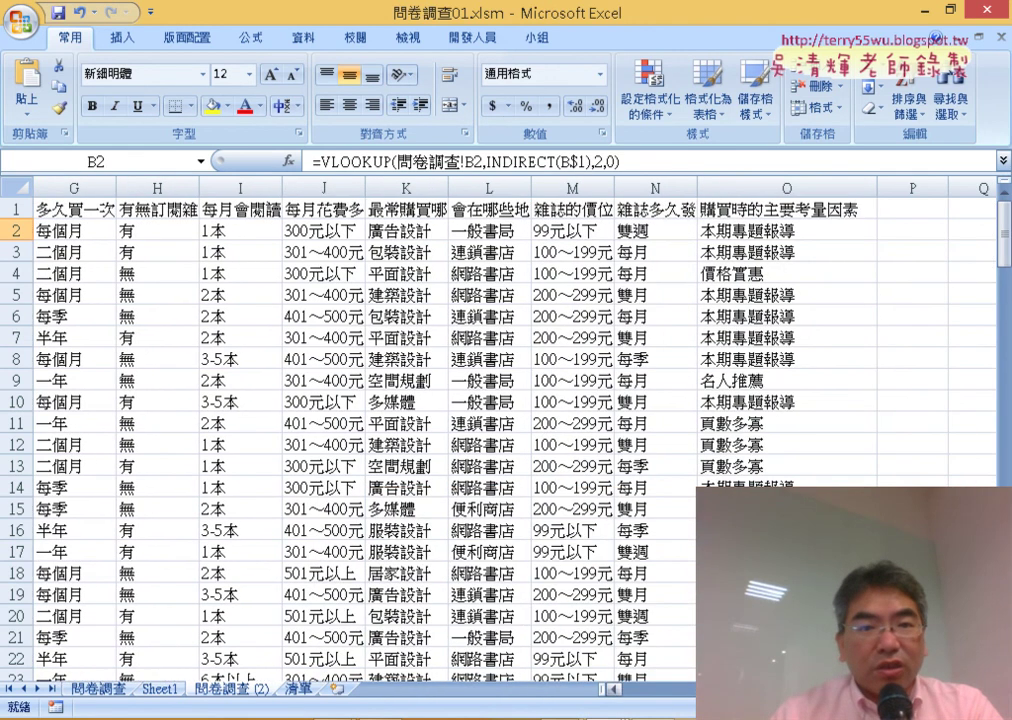
double_click(446, 186)
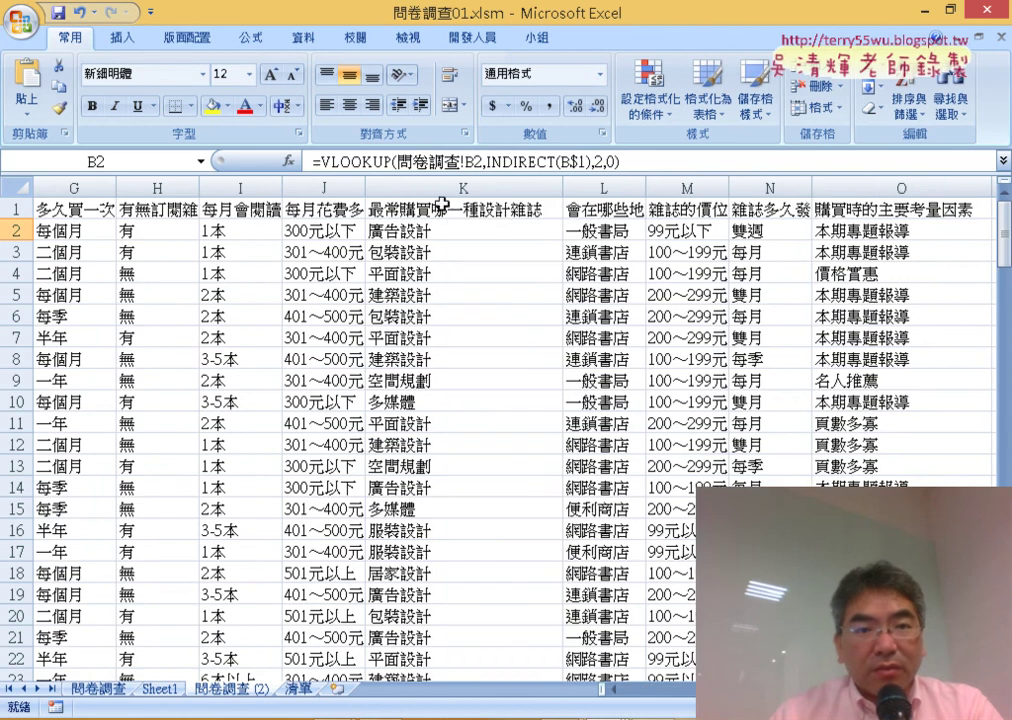
click(443, 186)
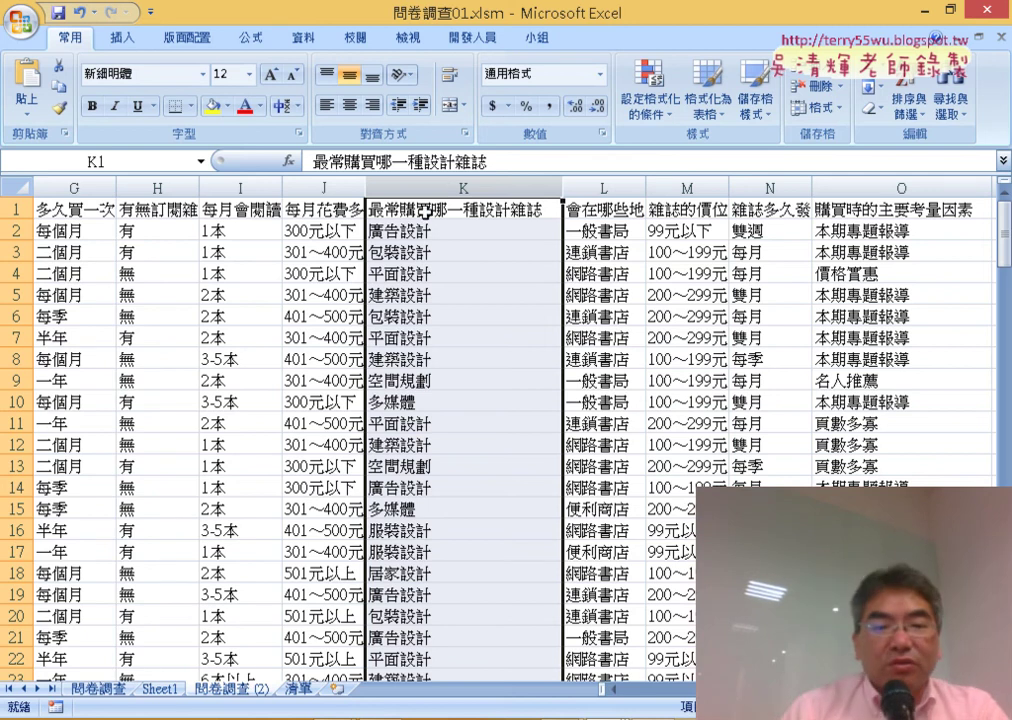
drag(318, 424, 316, 434)
click(383, 383)
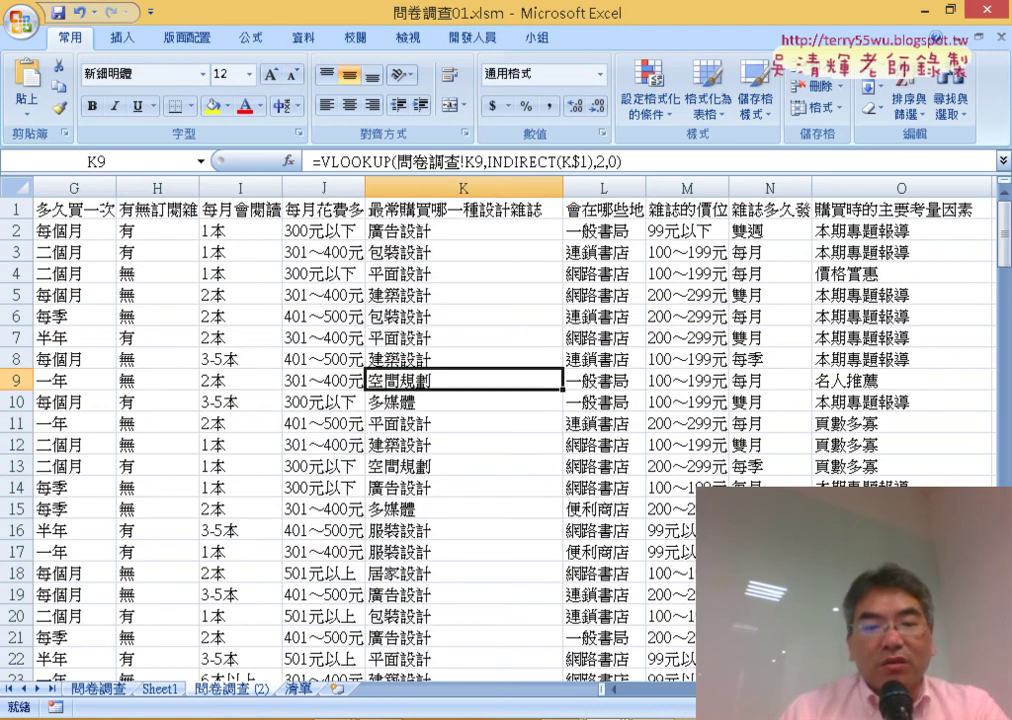
Switch to 問卷調查01OK.xlsm and select a cell inside the 問卷調查 (2) survey data.
mouse_move(400, 715)
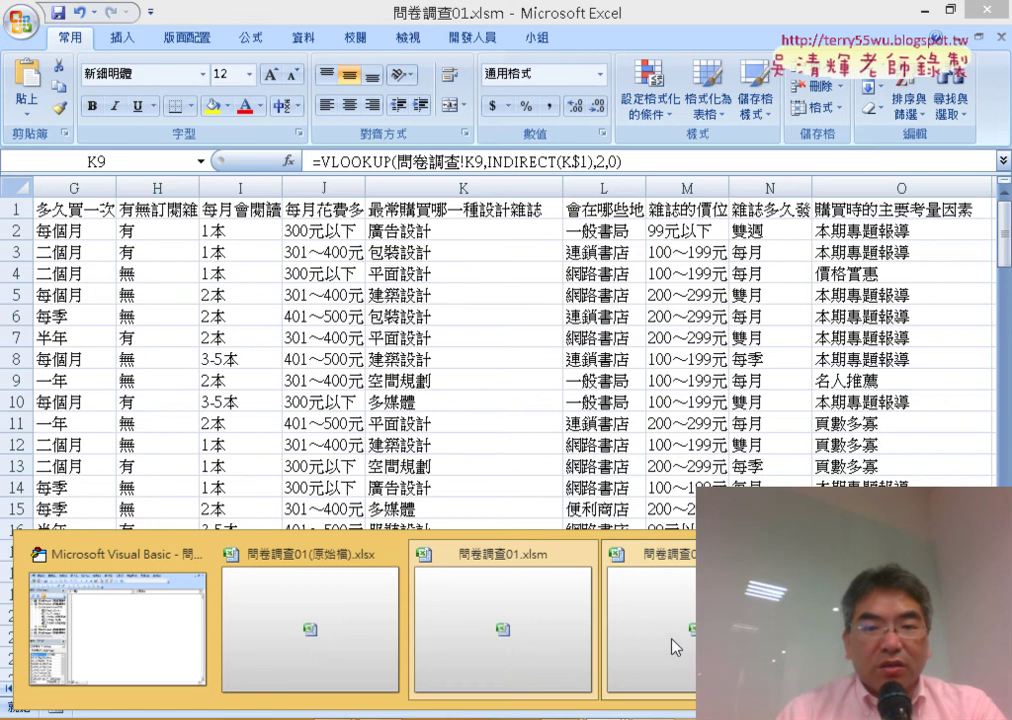
click(678, 648)
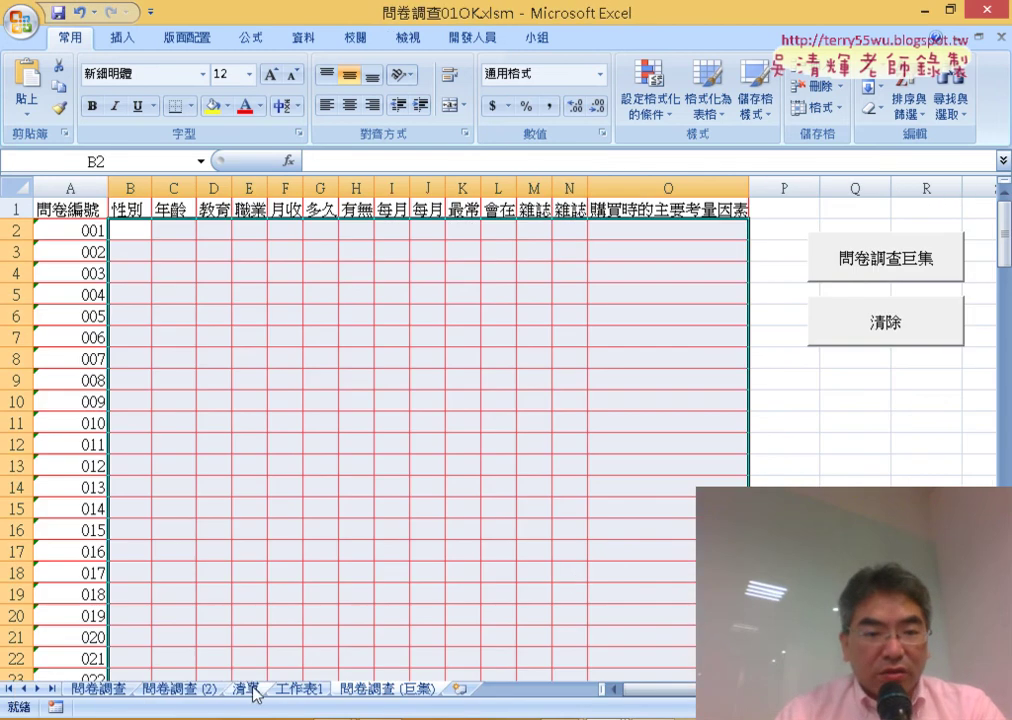
click(301, 692)
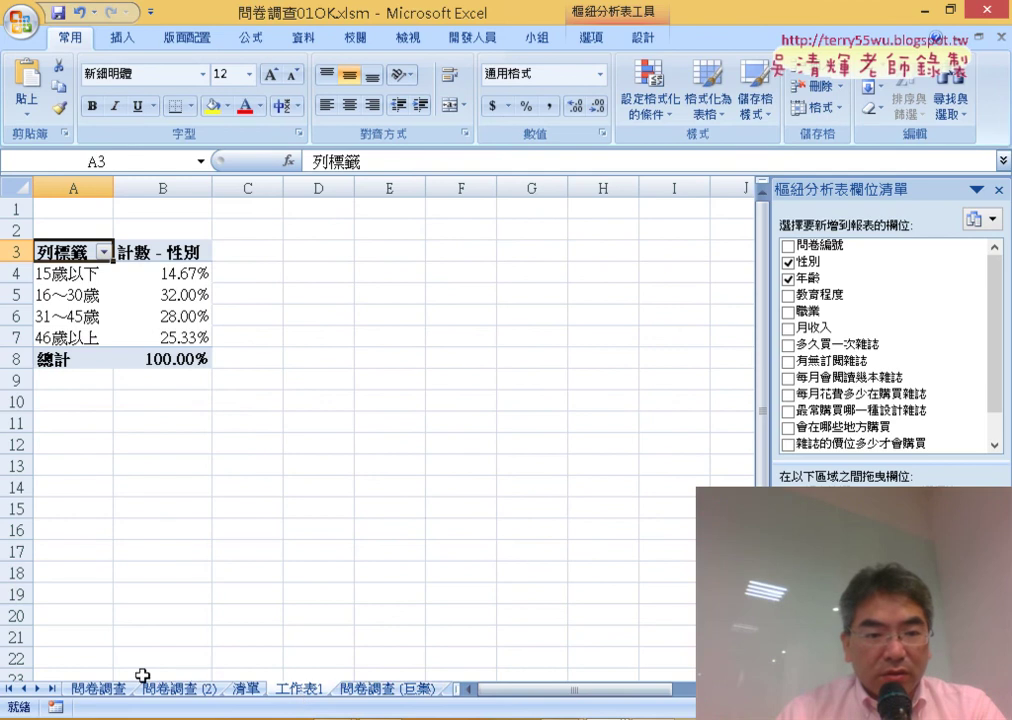
click(173, 690)
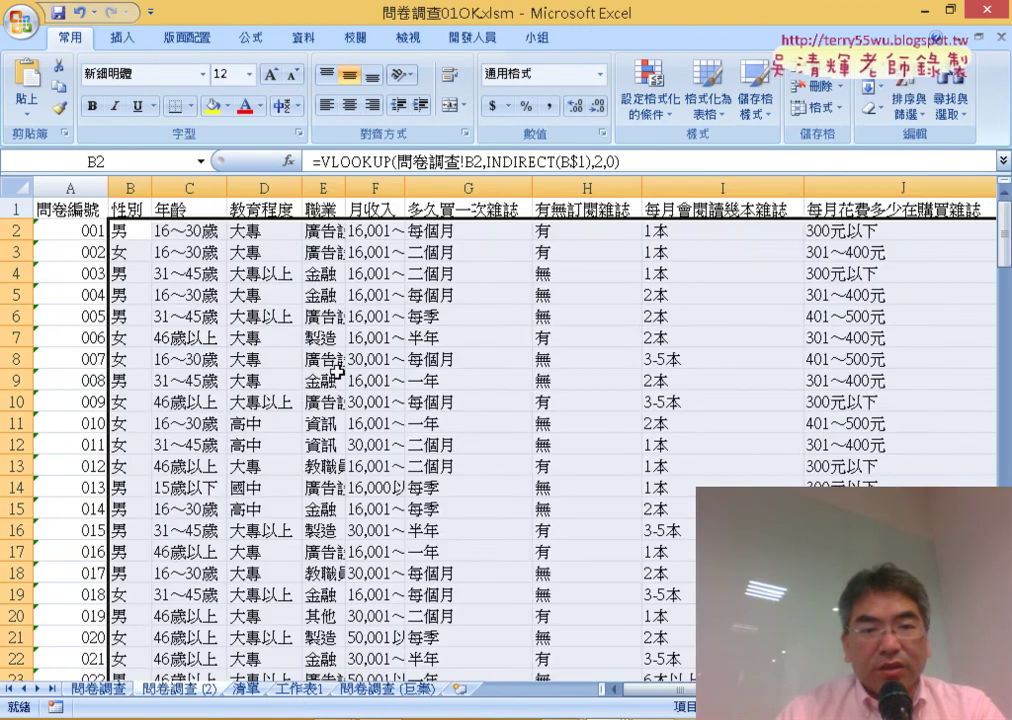
click(263, 401)
scroll(553, 640, right, 1)
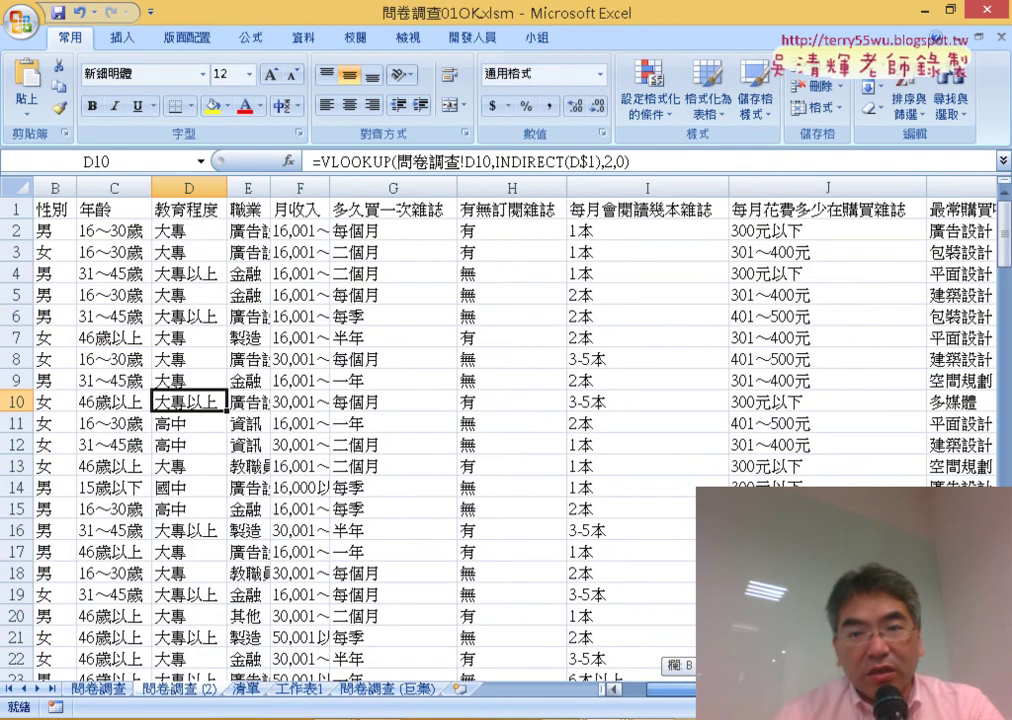
scroll(553, 666, left, 1)
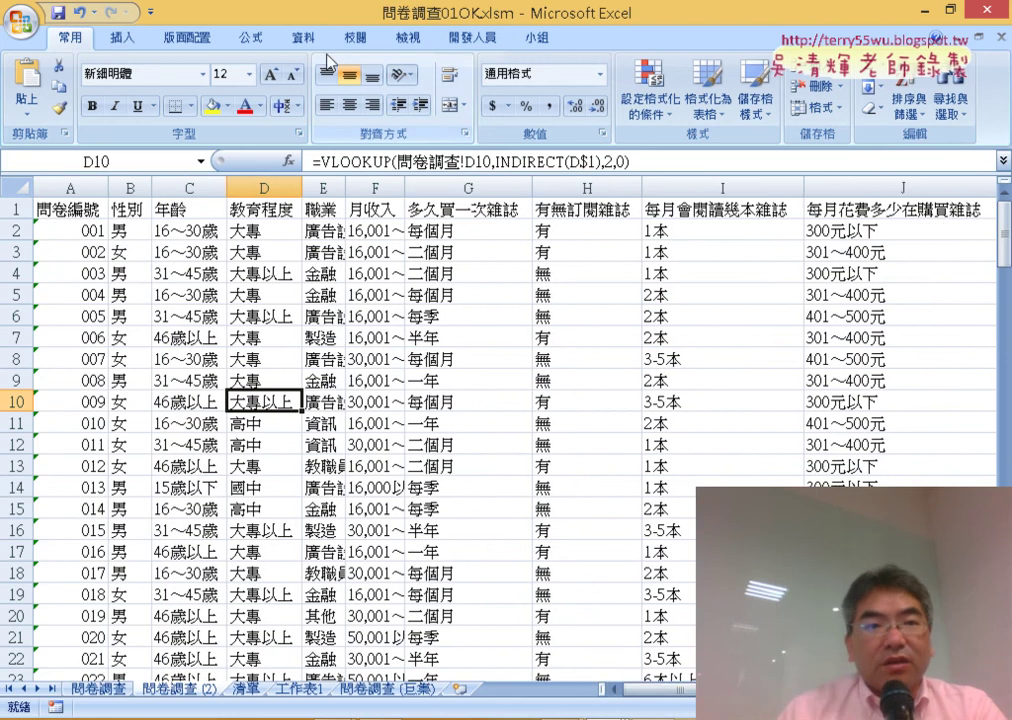
Insert a PivotTable from the survey data onto a new Sheet3.
click(118, 37)
click(29, 75)
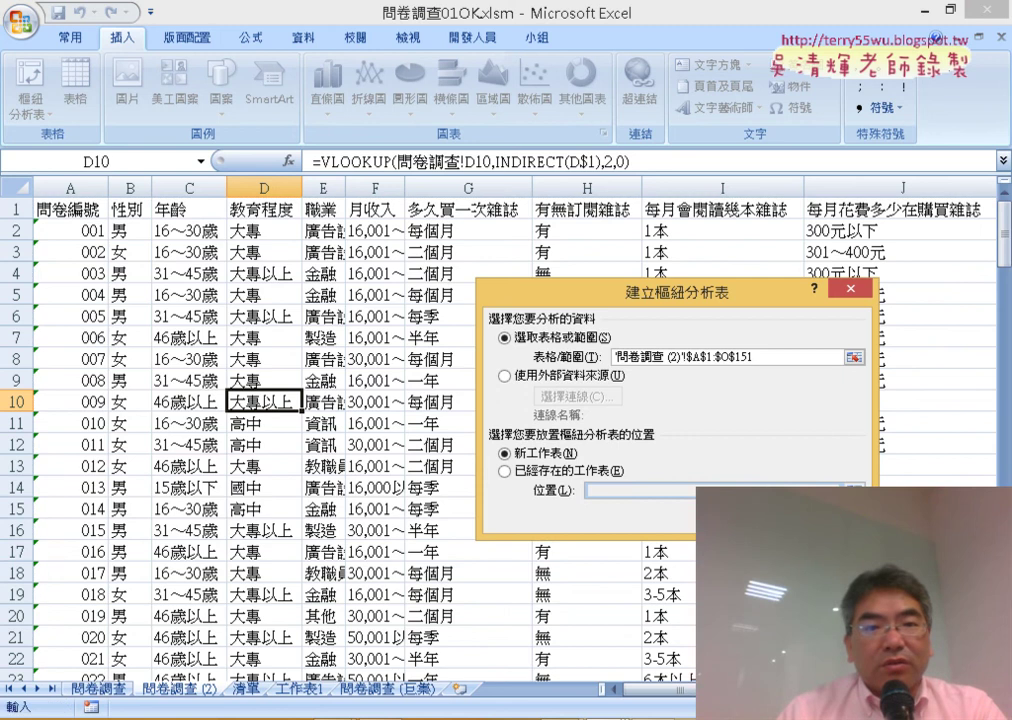
key(Return)
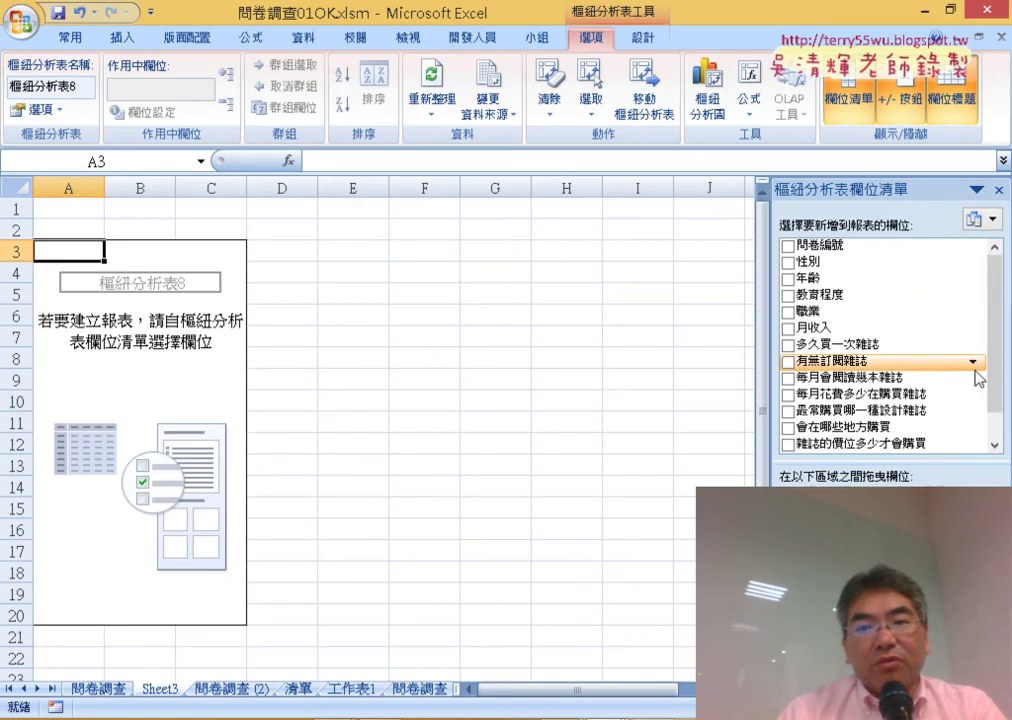
scroll(1000, 408, down, 3)
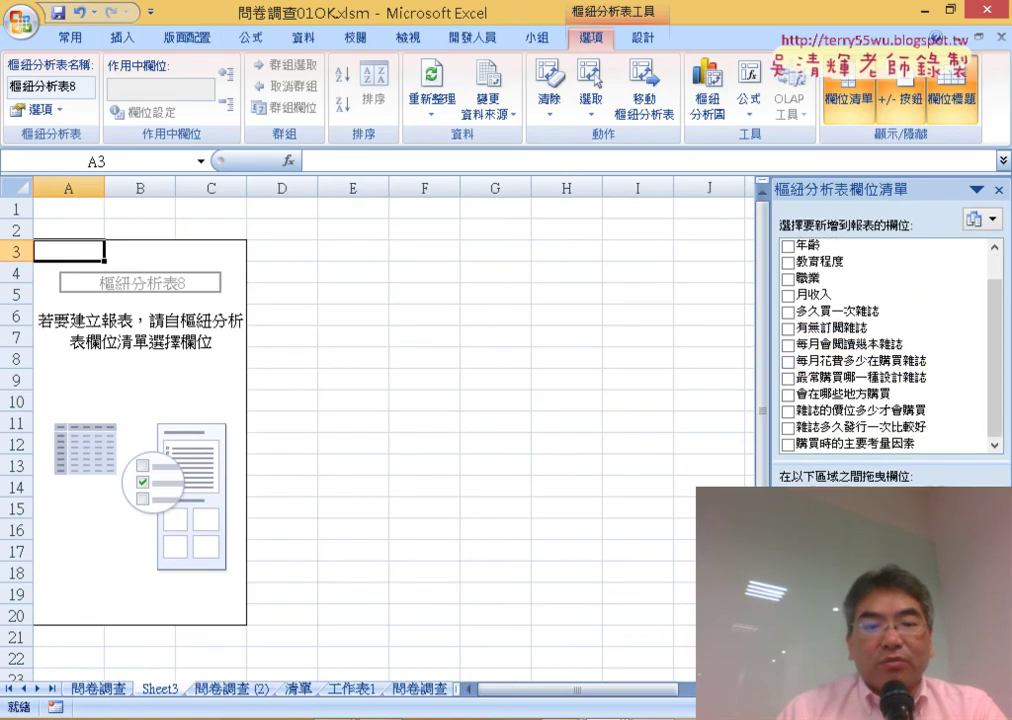
Glance at the PowerPoint slides, then add 最常購買哪一種設計雜誌 as the row labels.
mouse_move(450, 710)
click(452, 621)
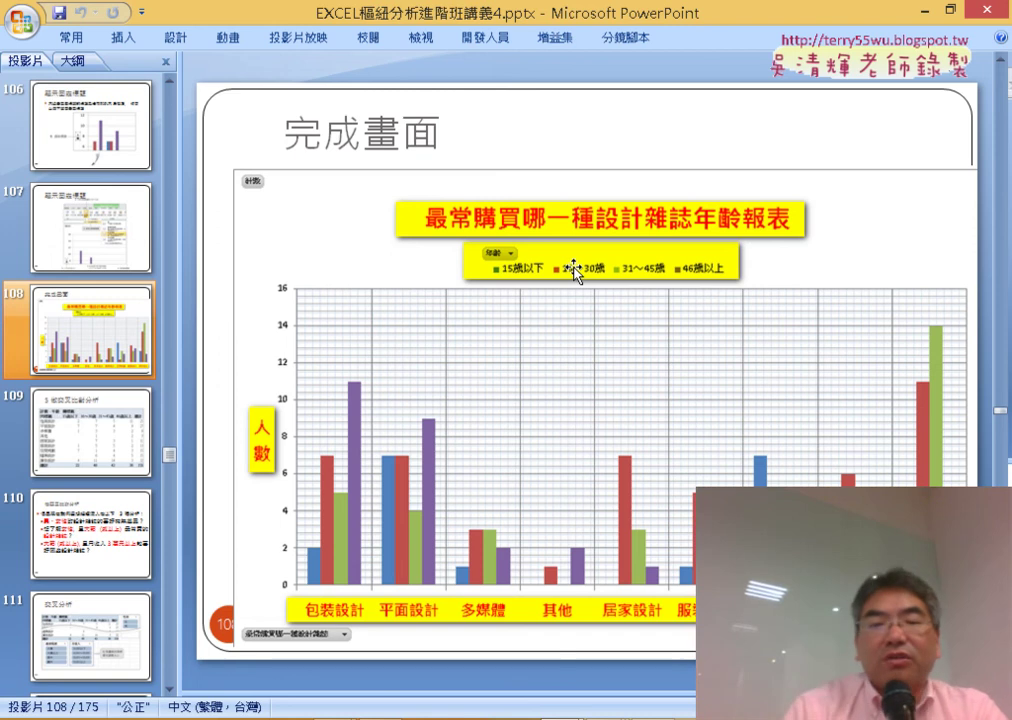
click(934, 10)
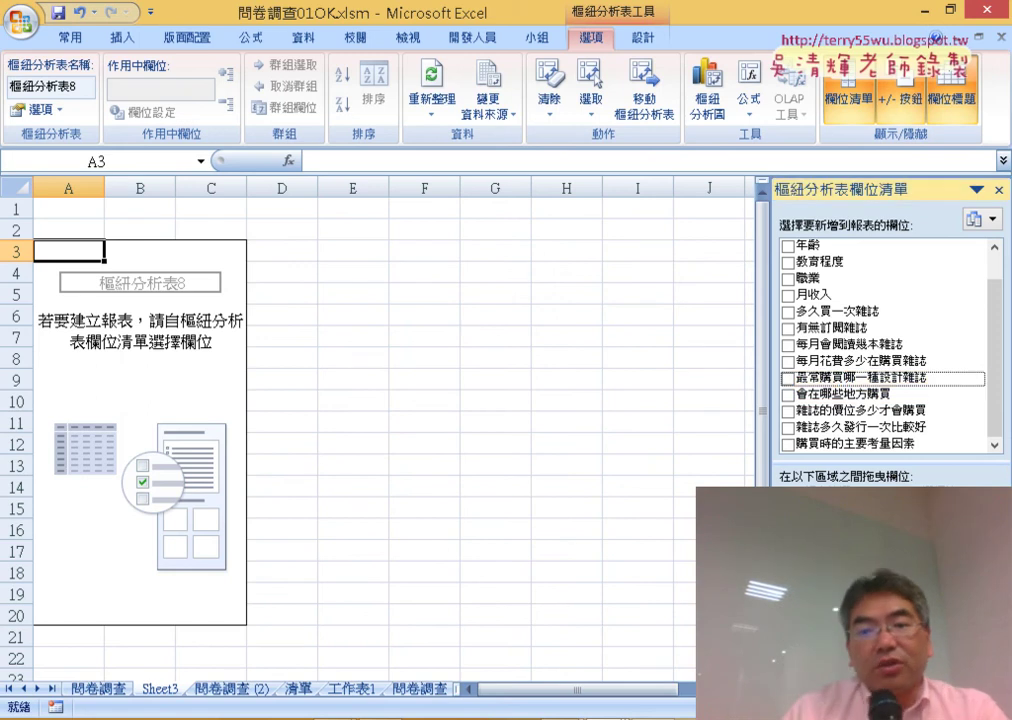
key(space)
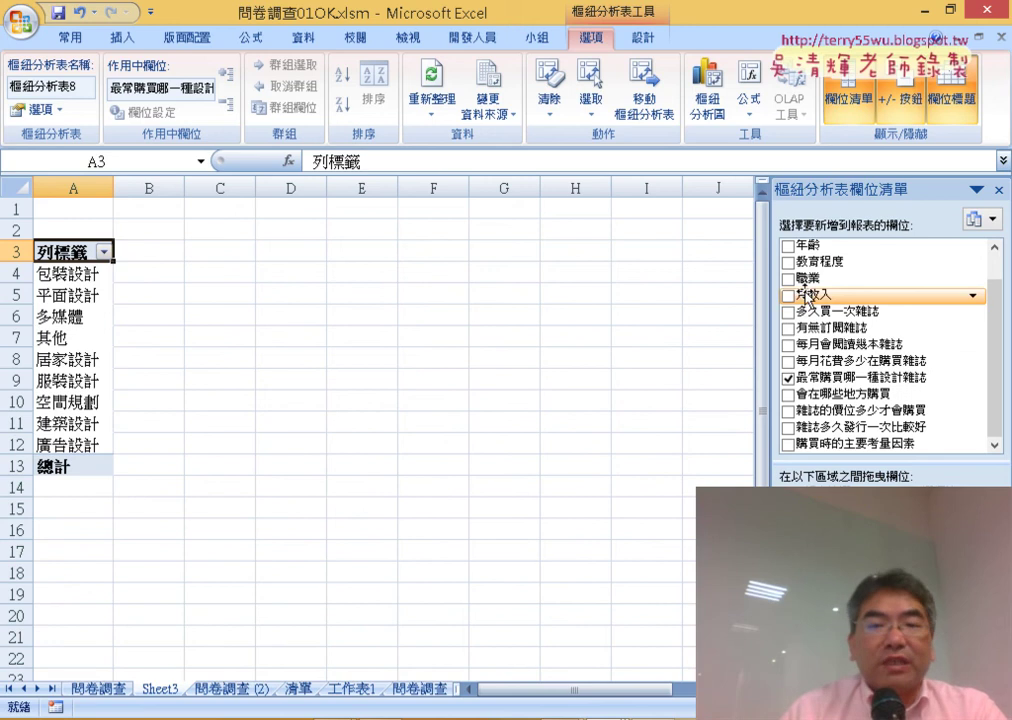
Put 年齡 in columns and count 最常購買哪一種設計雜誌 in Values, then narrow column A.
drag(805, 244, 899, 440)
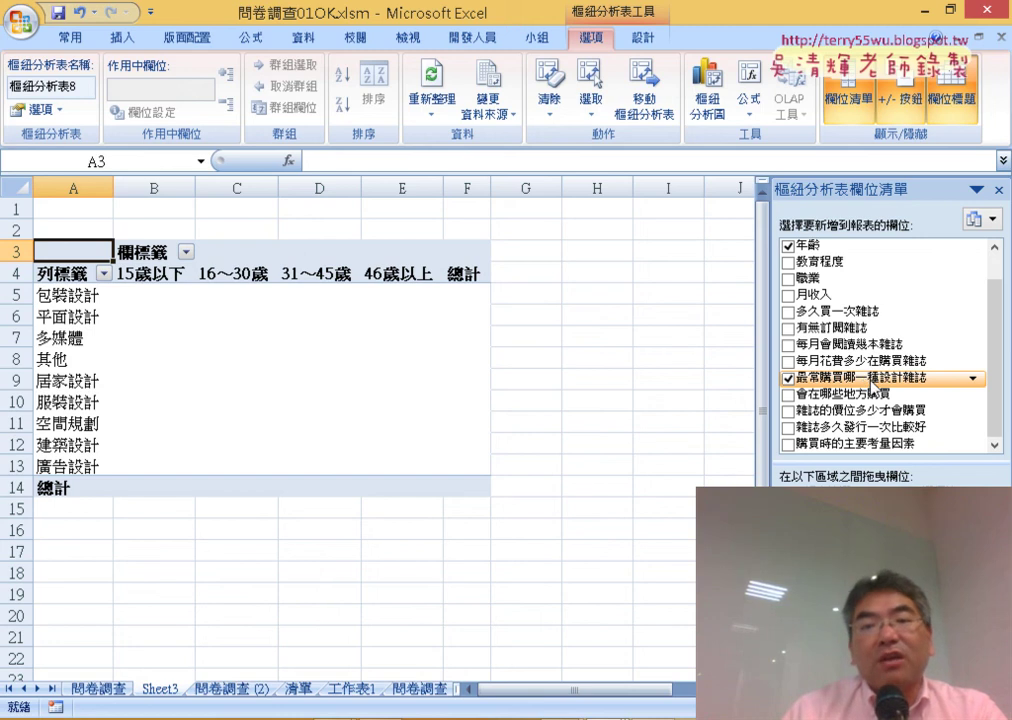
drag(870, 388, 880, 560)
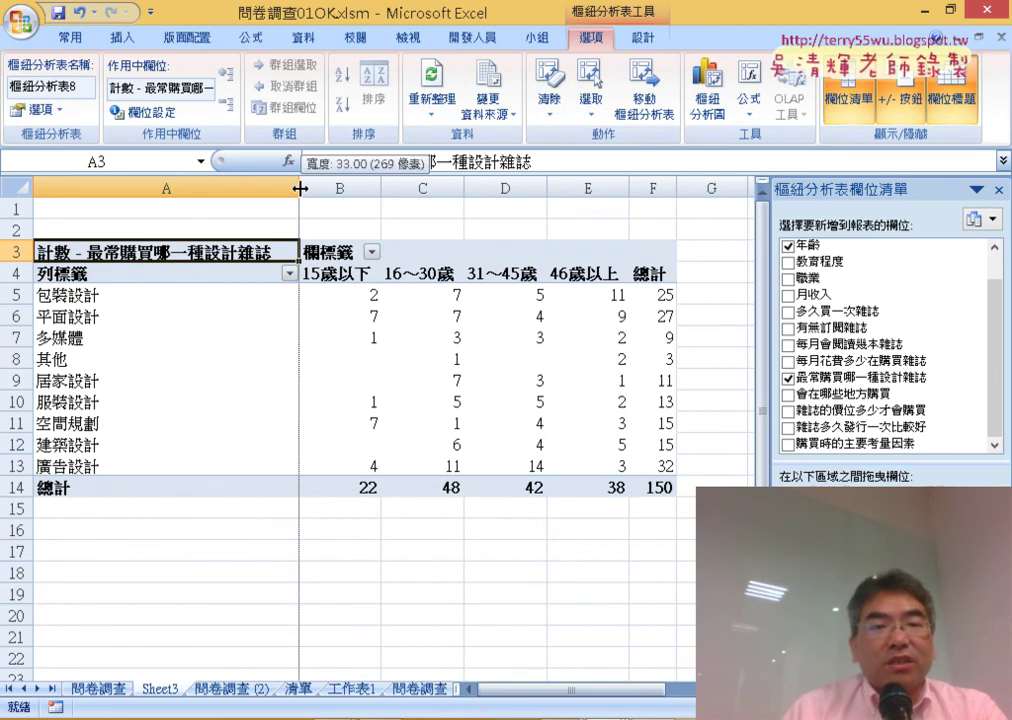
drag(300, 188, 228, 188)
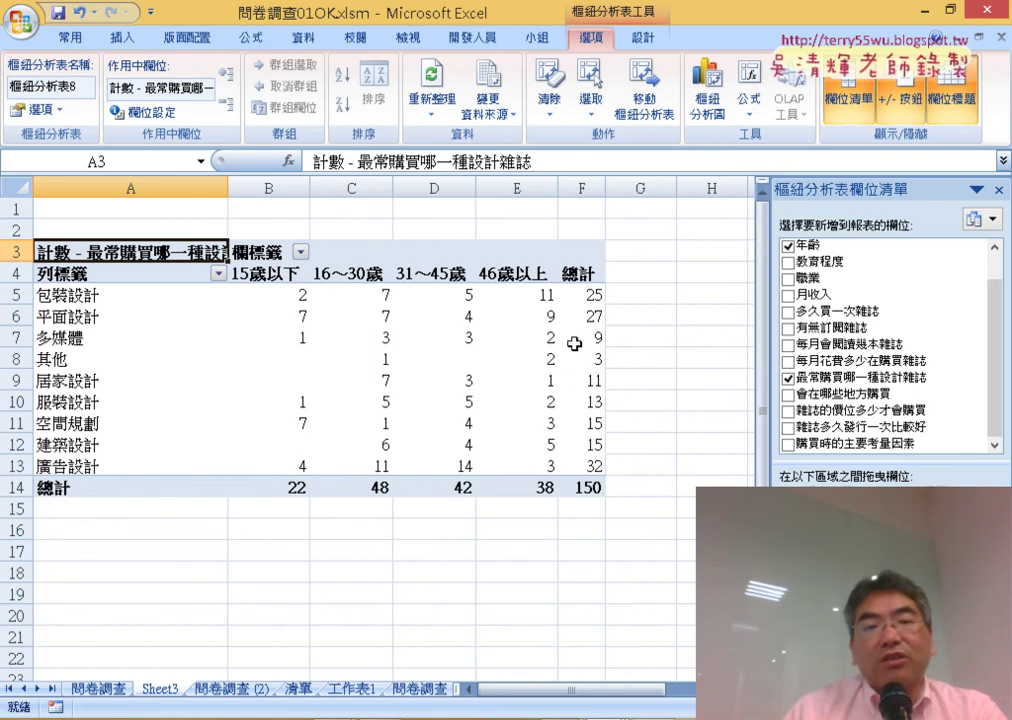
click(285, 368)
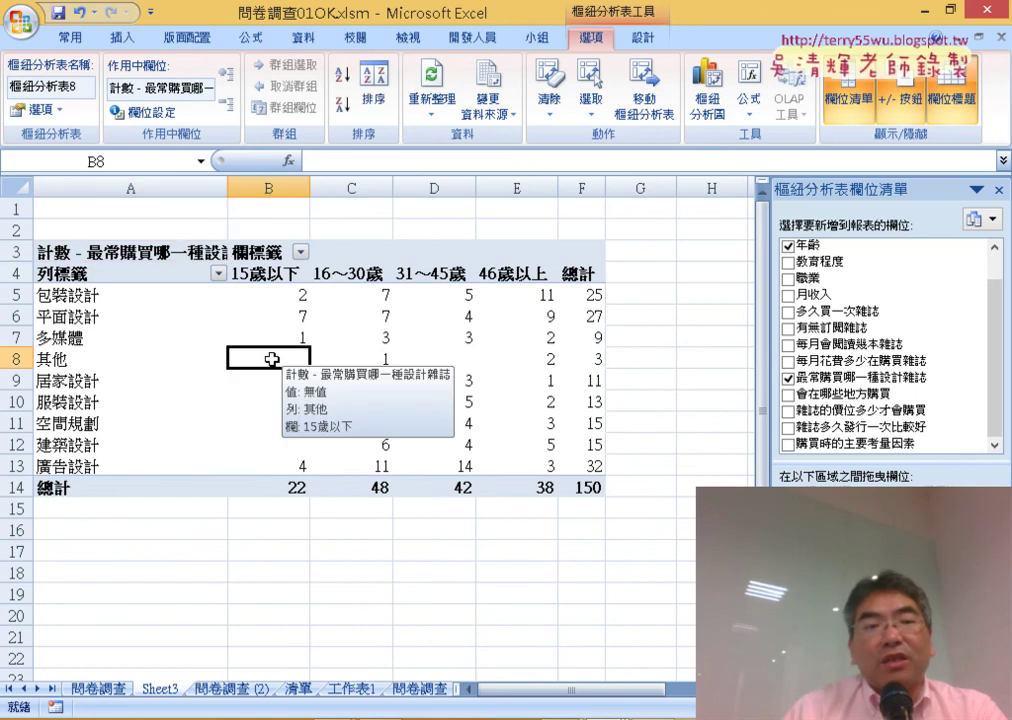
Set the PivotTable option so empty cells display 0.
click(30, 110)
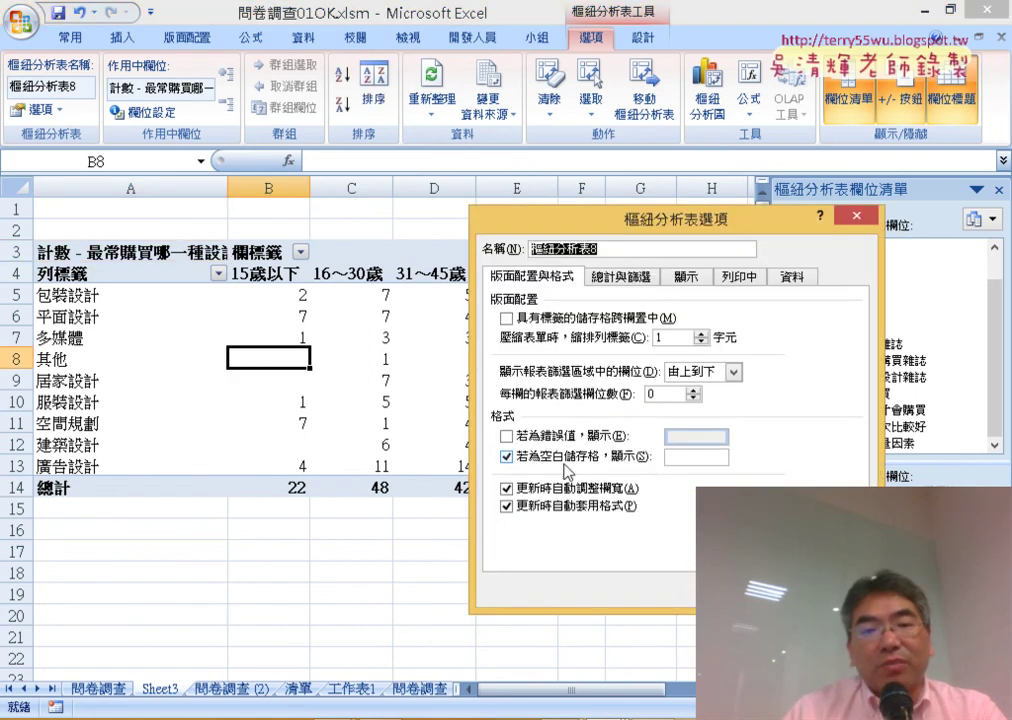
click(683, 456)
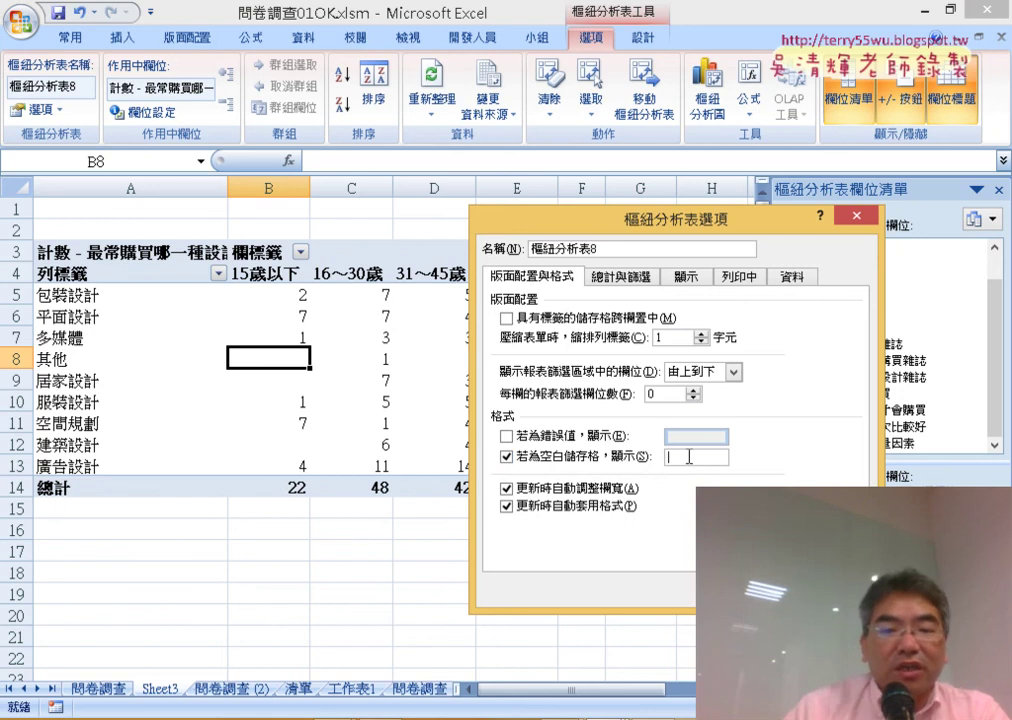
text(0)
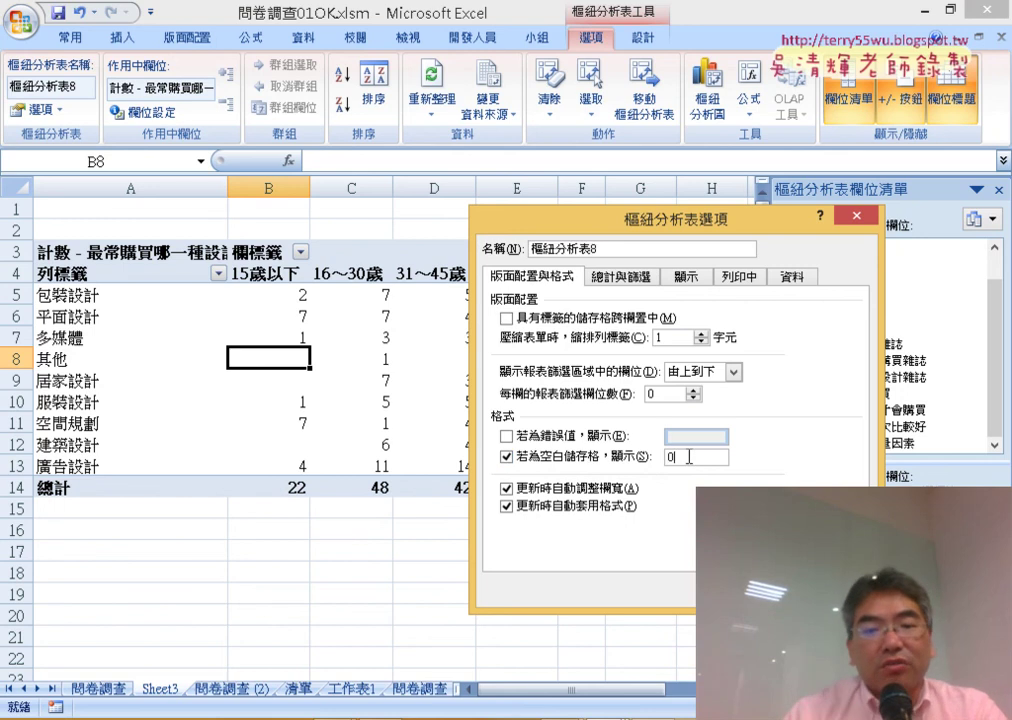
key(Return)
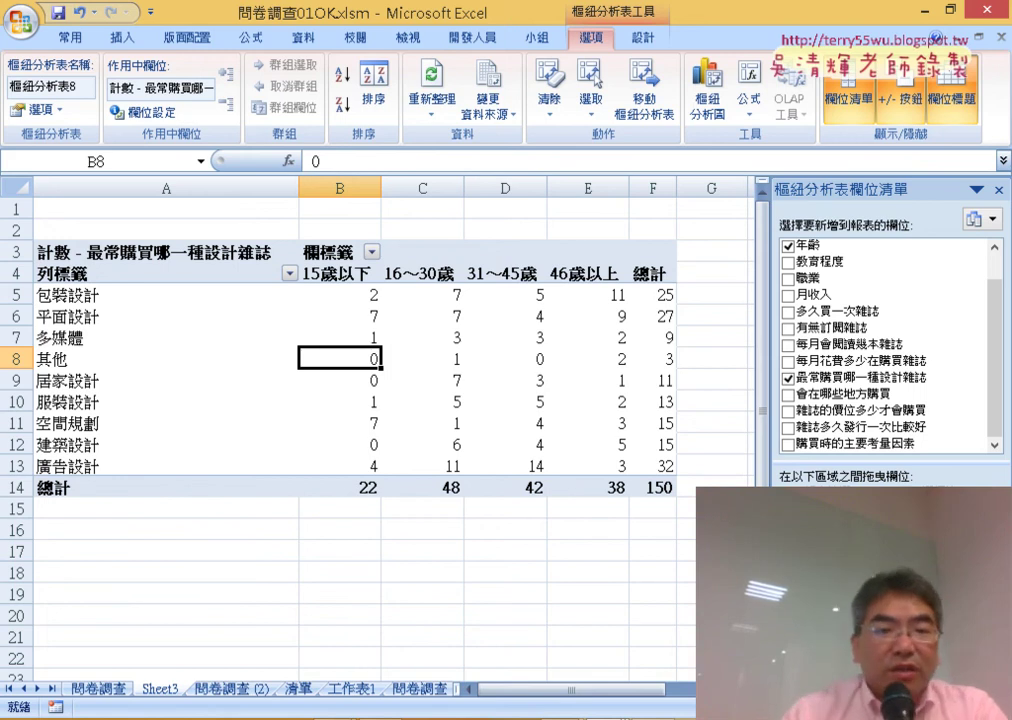
Review the 平面設計, 空間規劃 and 包裝設計 counts across the age columns.
click(341, 189)
click(362, 318)
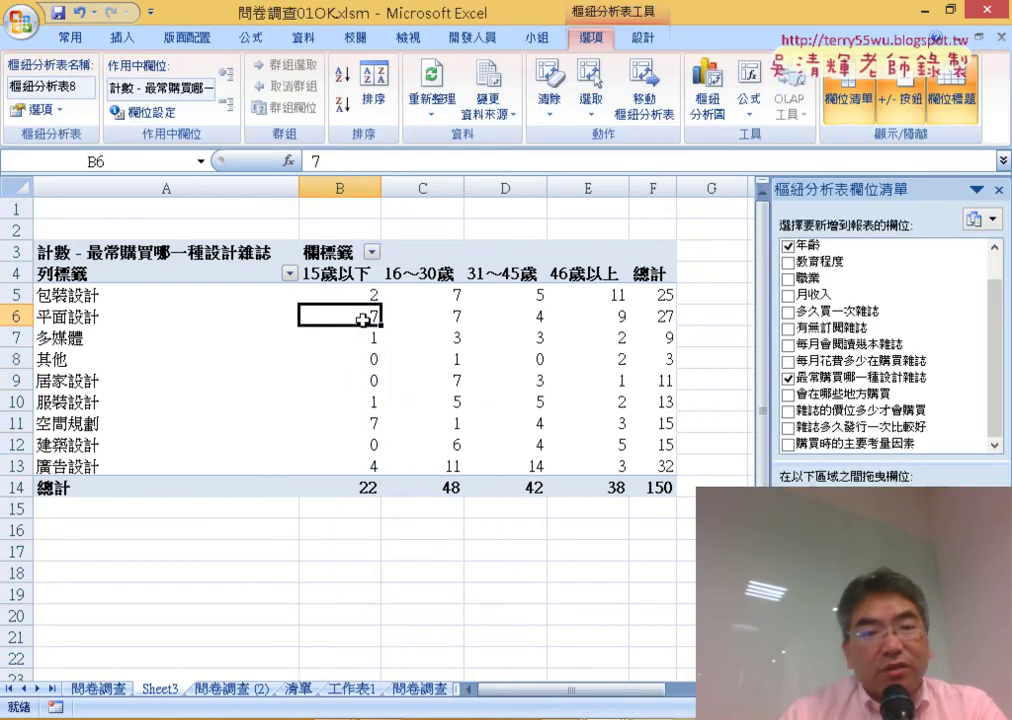
mouse_move(362, 320)
drag(120, 322, 160, 330)
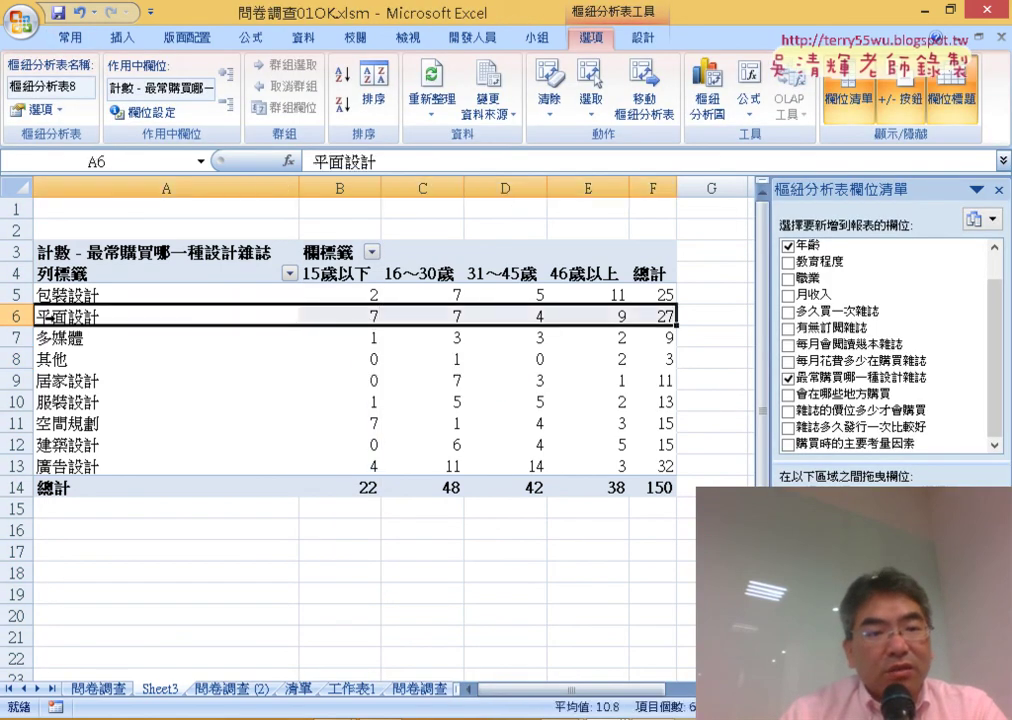
click(160, 422)
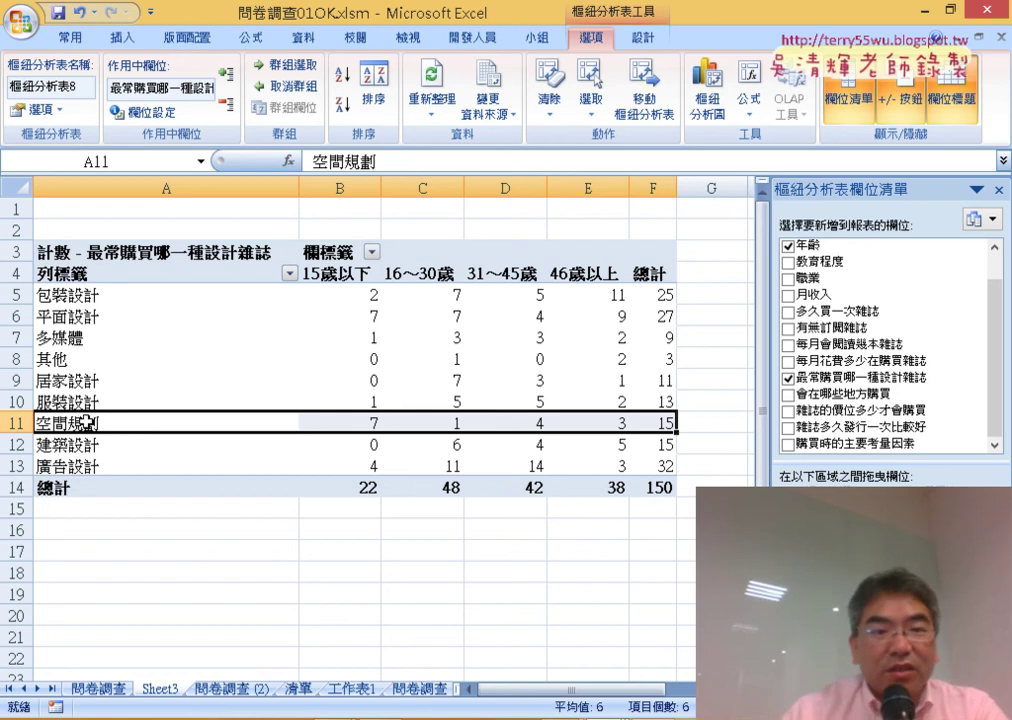
click(426, 294)
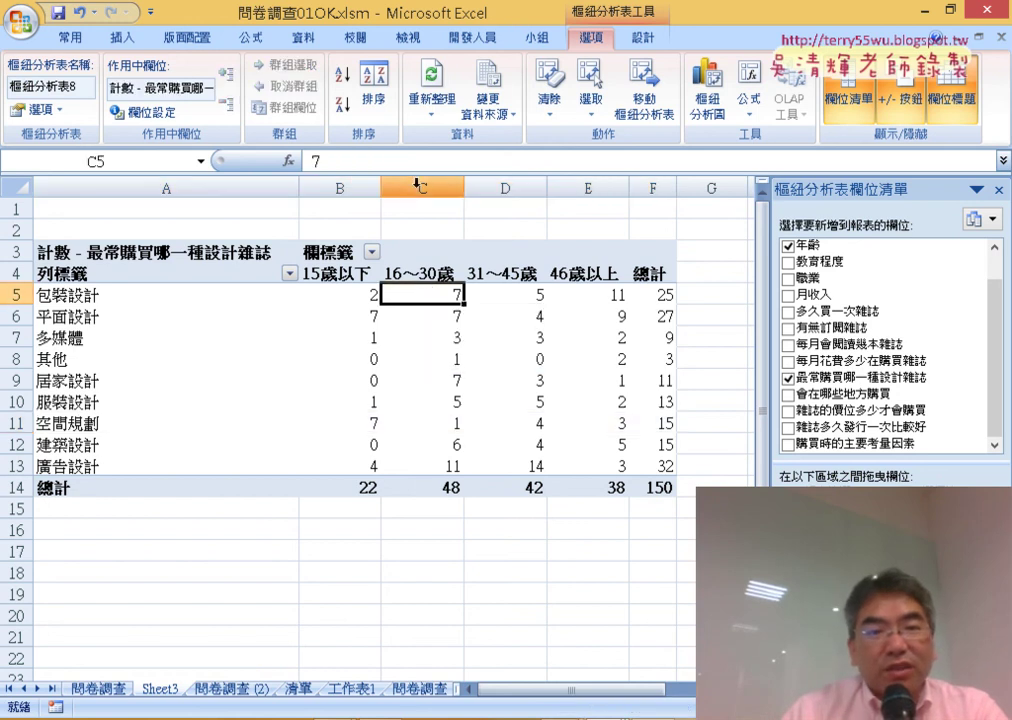
click(441, 316)
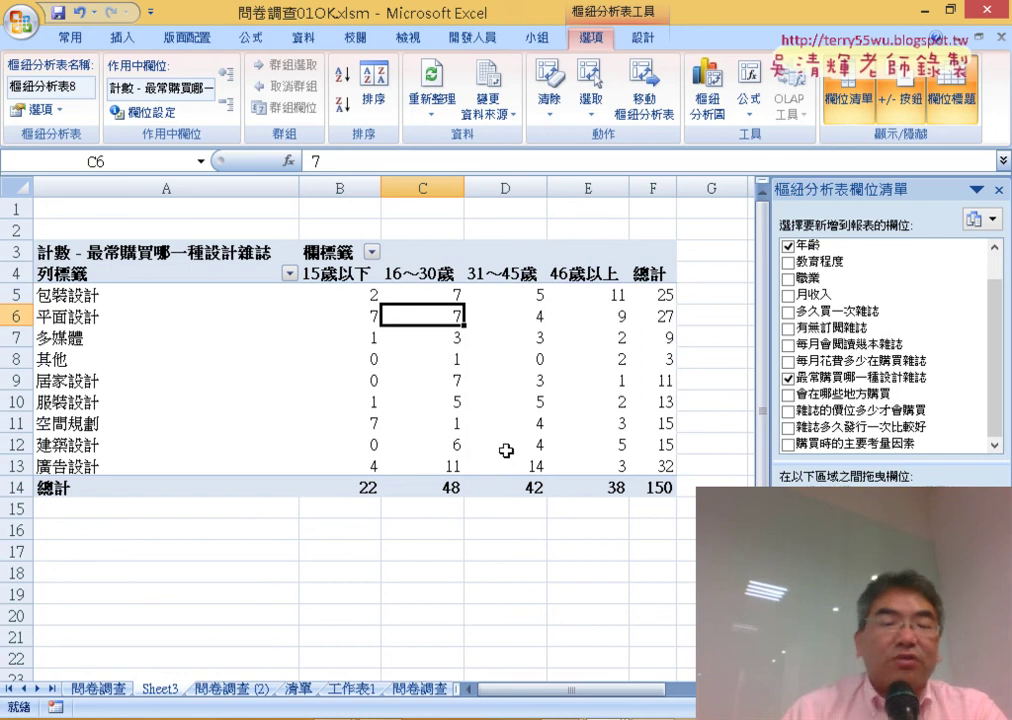
mouse_move(510, 454)
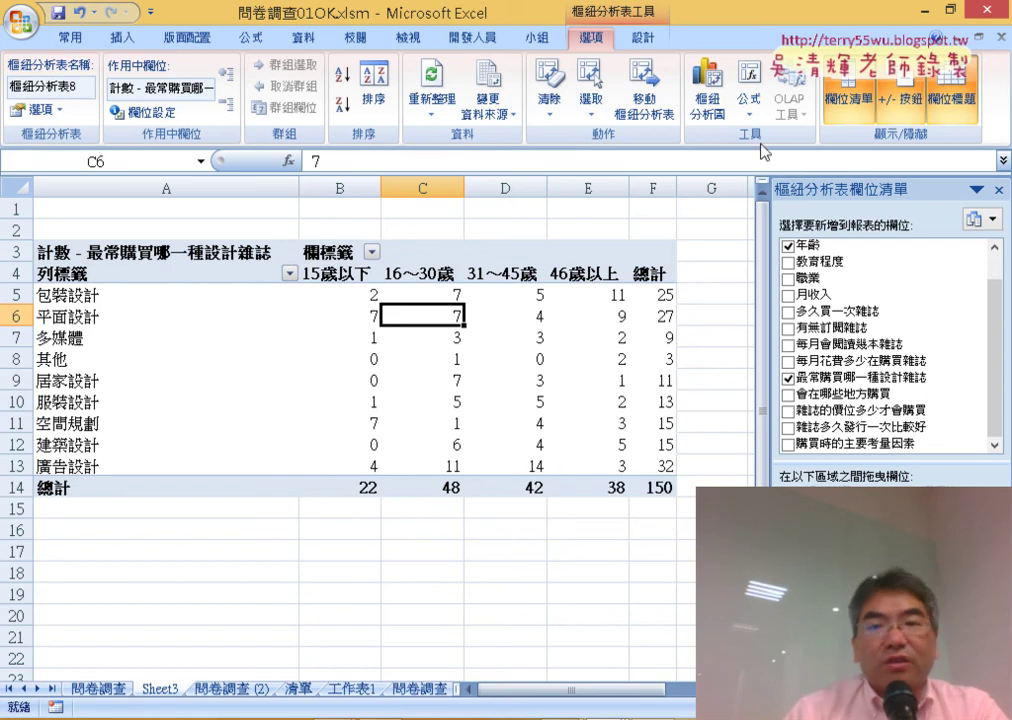
click(712, 112)
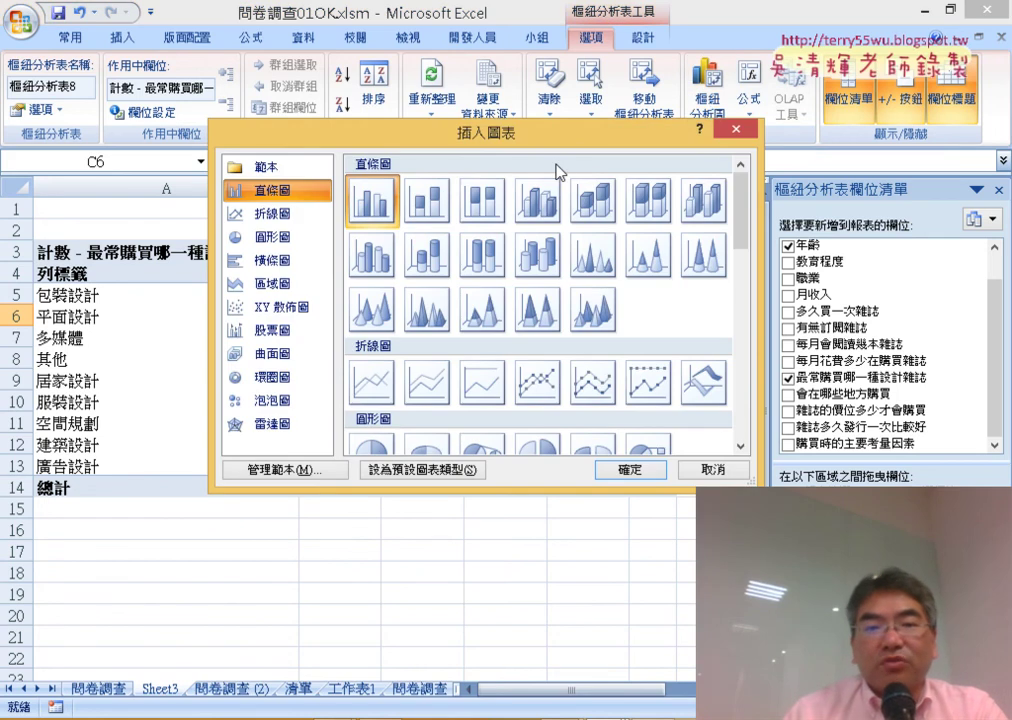
click(750, 128)
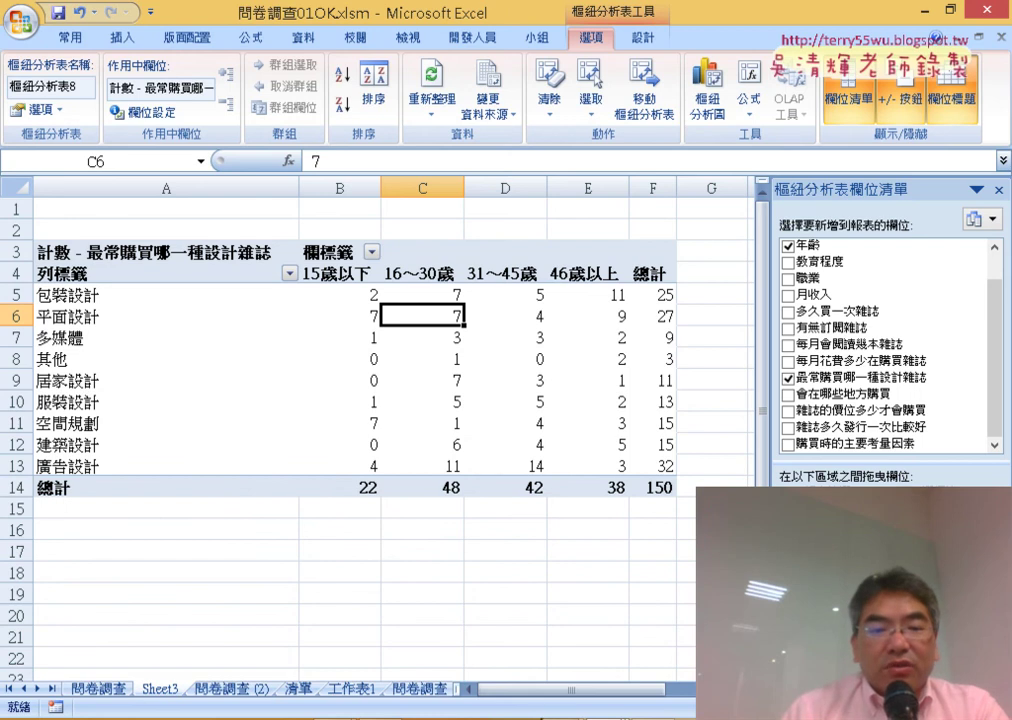
mouse_move(549, 632)
click(470, 630)
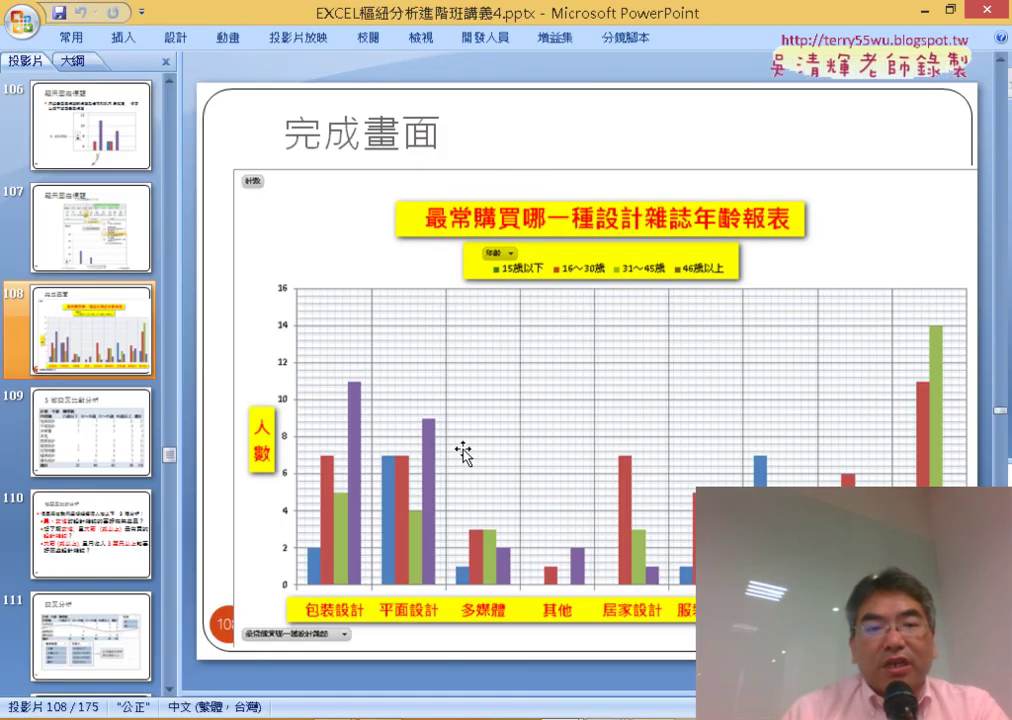
scroll(466, 450, down, 1)
scroll(467, 447, down, 1)
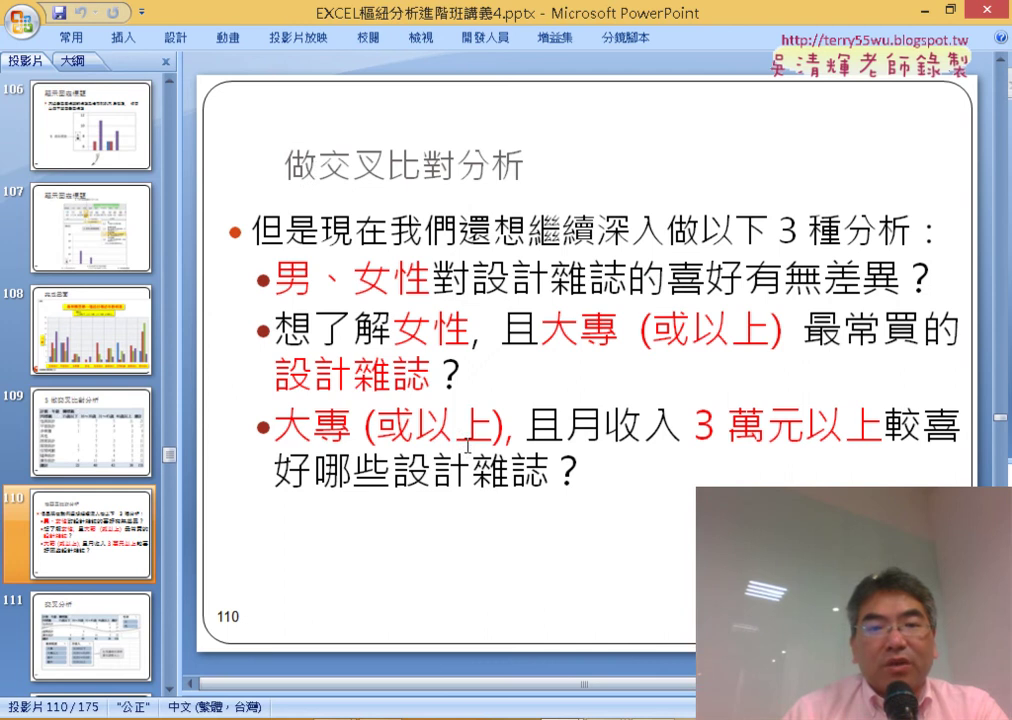
drag(333, 168, 502, 183)
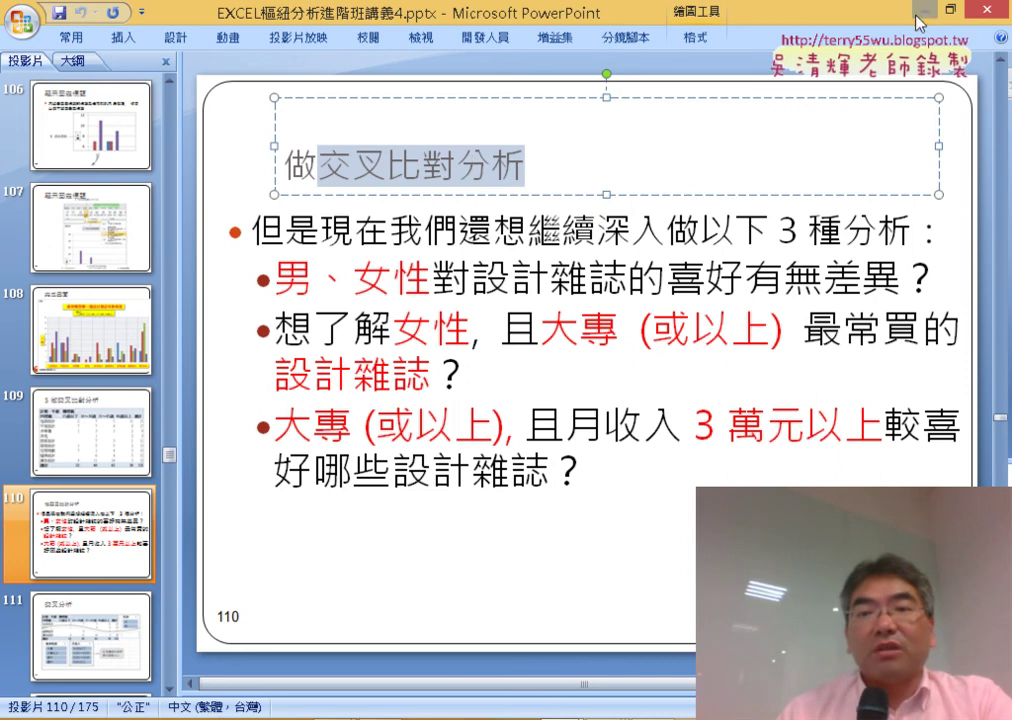
key(alt+Tab)
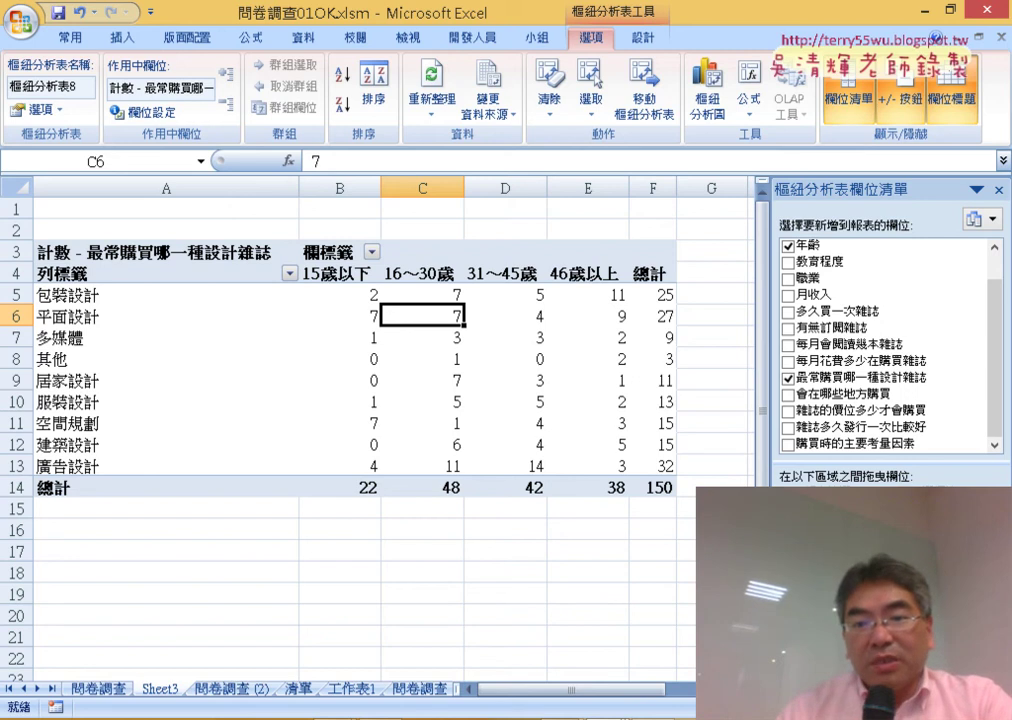
Annotate the Field List areas where fields are arranged, then clear the annotation.
drag(750, 488, 862, 482)
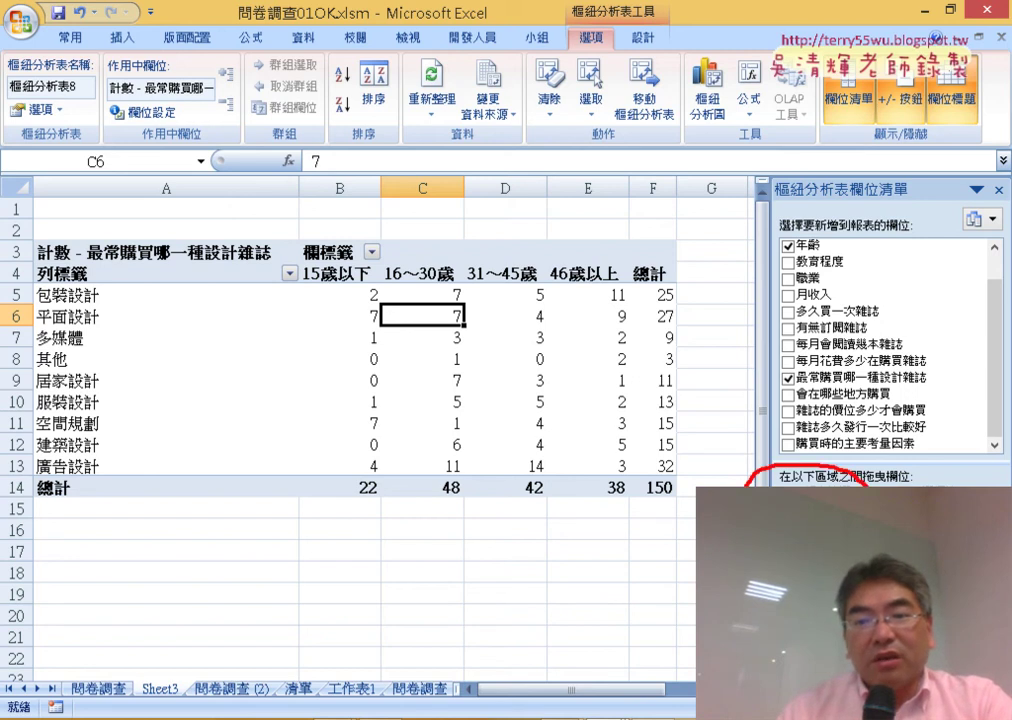
mouse_move(896, 412)
mouse_down()
mouse_move(868, 478)
mouse_move(898, 484)
mouse_up()
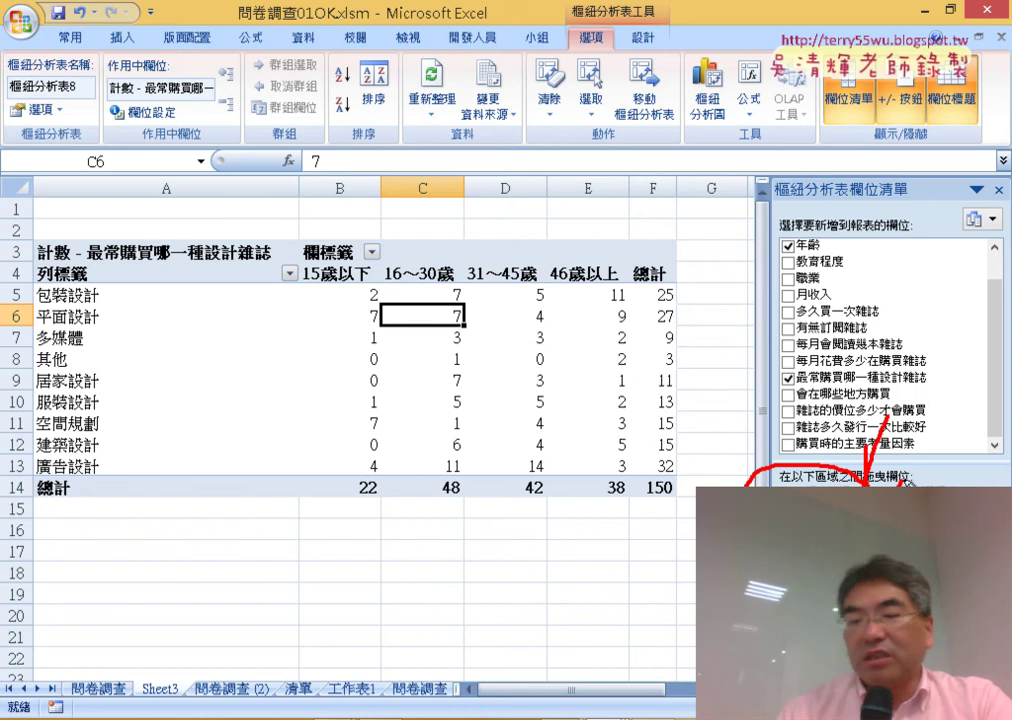
key(Escape)
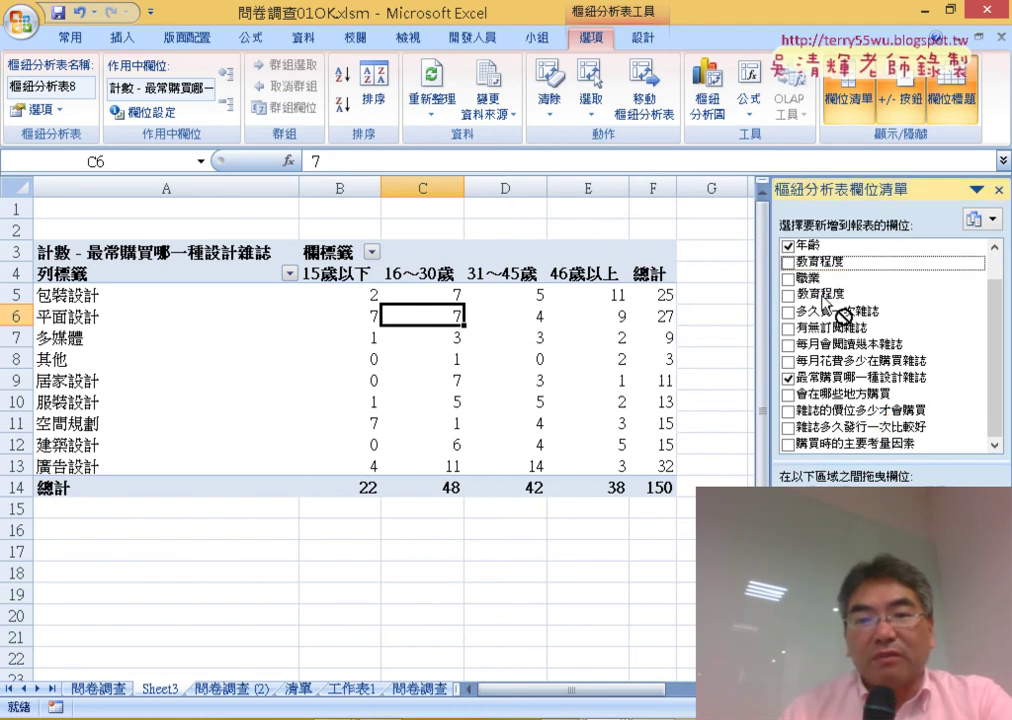
Drag 教育程度, 月收入 and 性別 into the Report Filter area.
drag(812, 262, 840, 530)
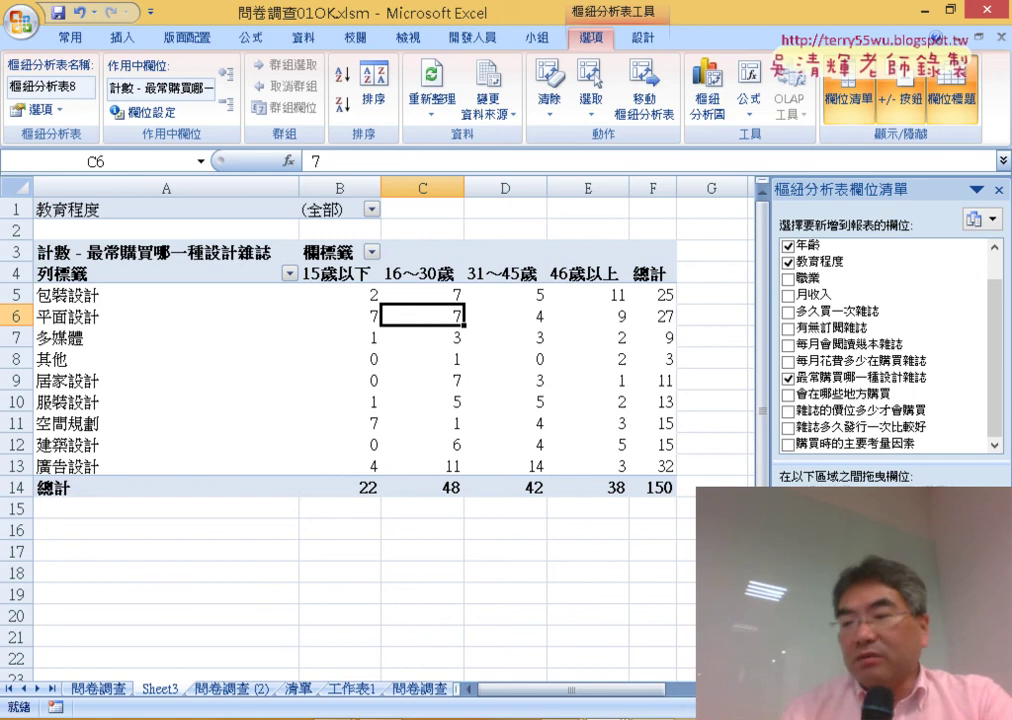
drag(812, 295, 650, 230)
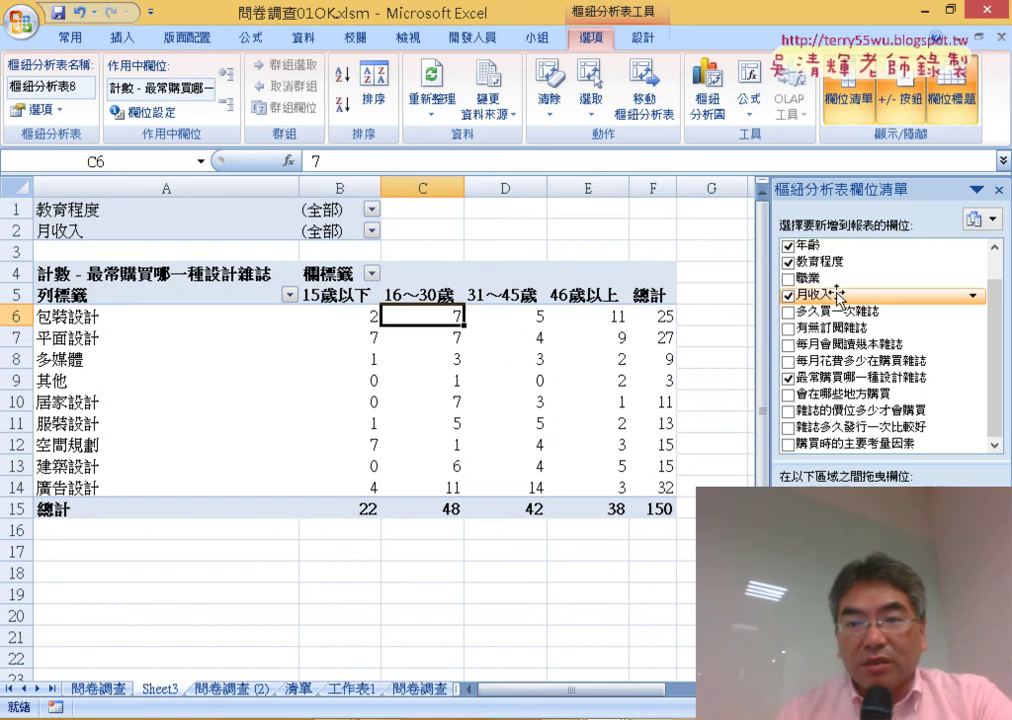
scroll(957, 278, up, 1)
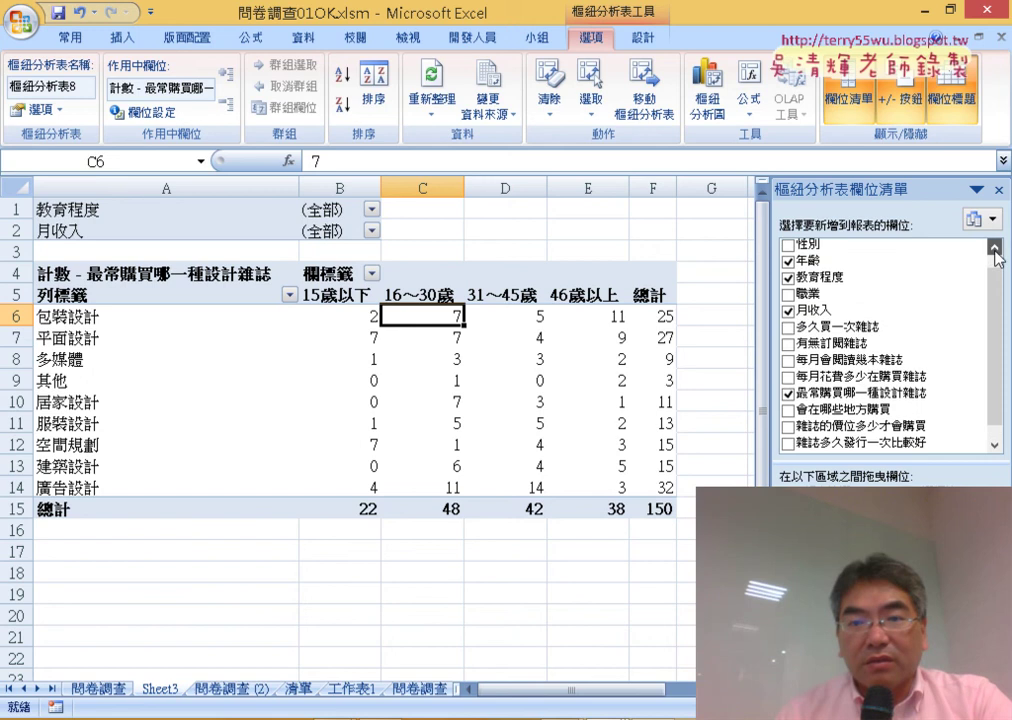
scroll(957, 270, up, 1)
drag(825, 270, 810, 530)
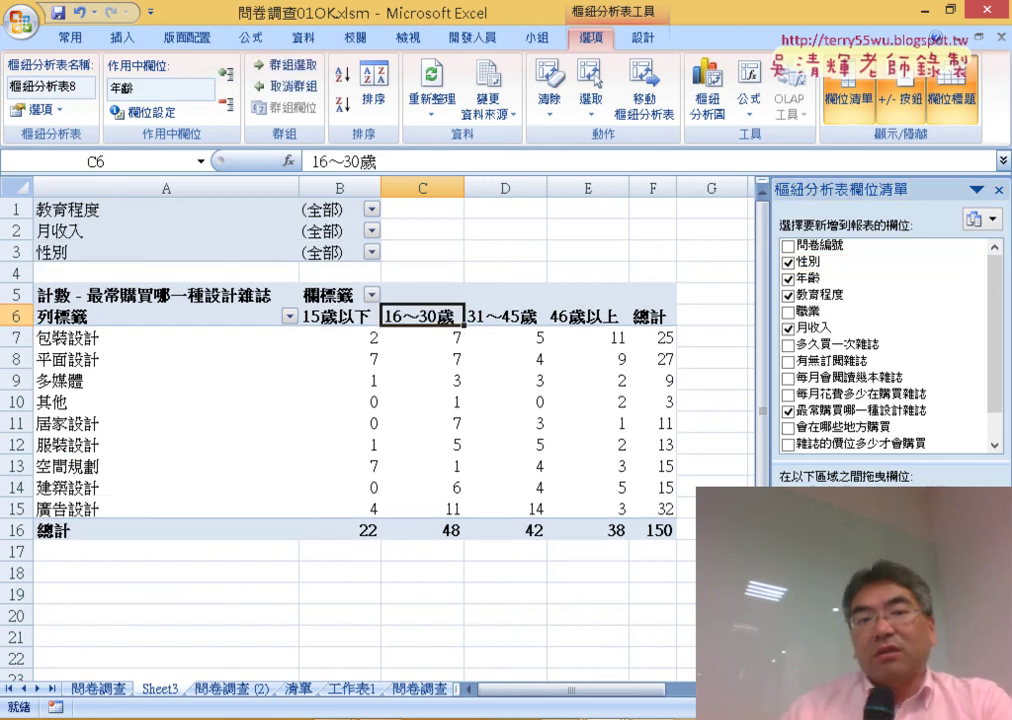
Filter 教育程度 to only 大專 and 大專以上.
click(273, 212)
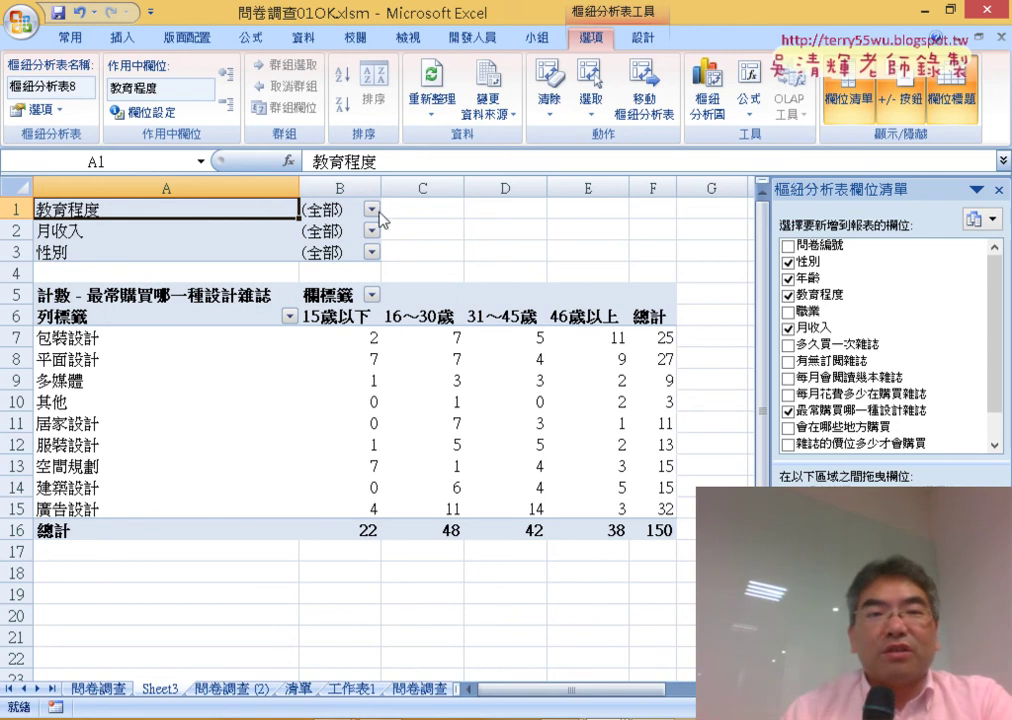
click(372, 209)
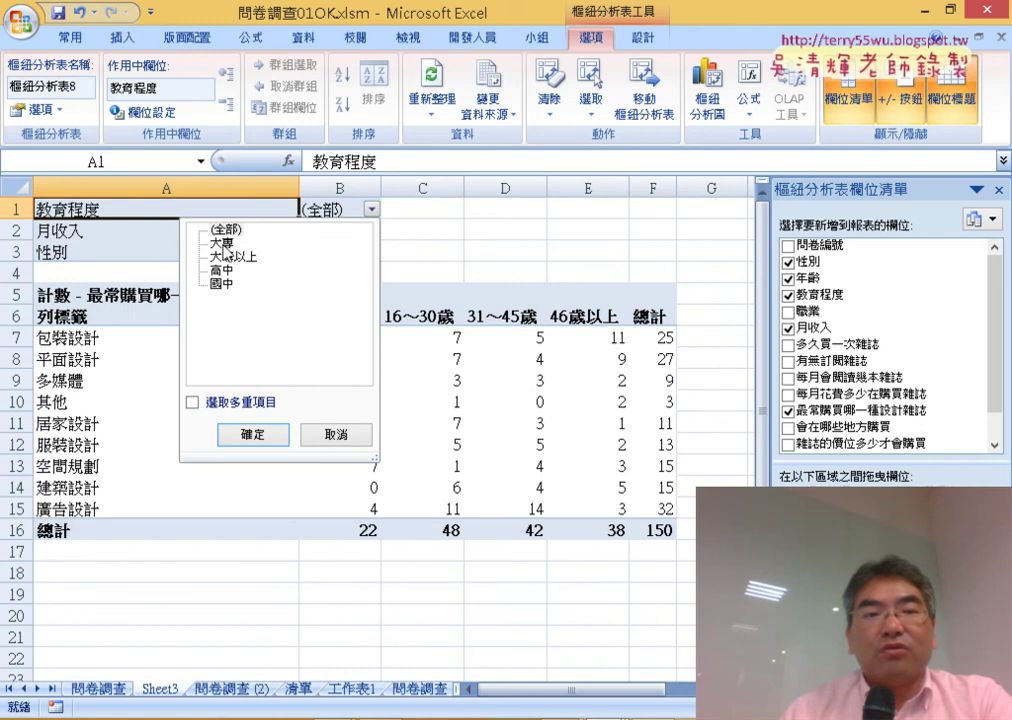
click(233, 404)
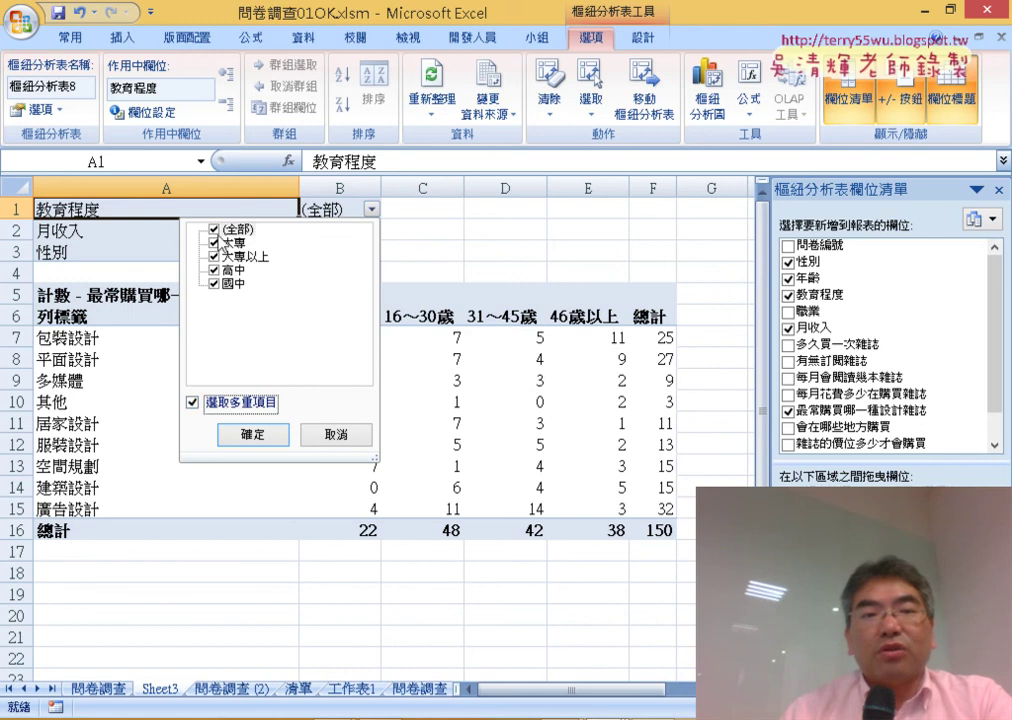
click(214, 229)
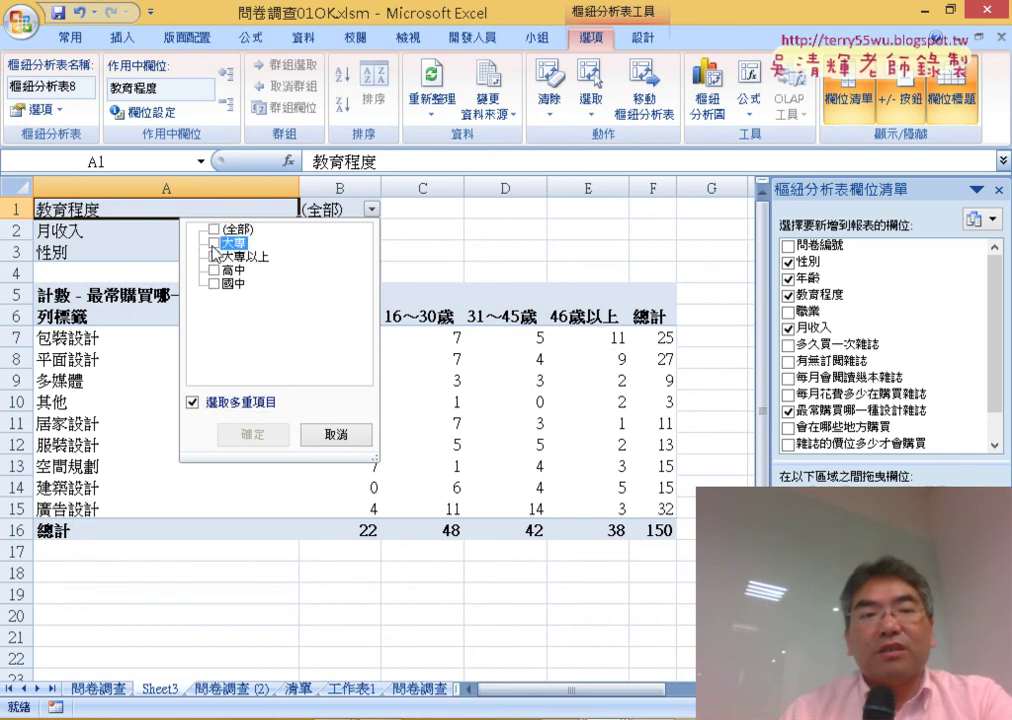
click(215, 242)
click(215, 256)
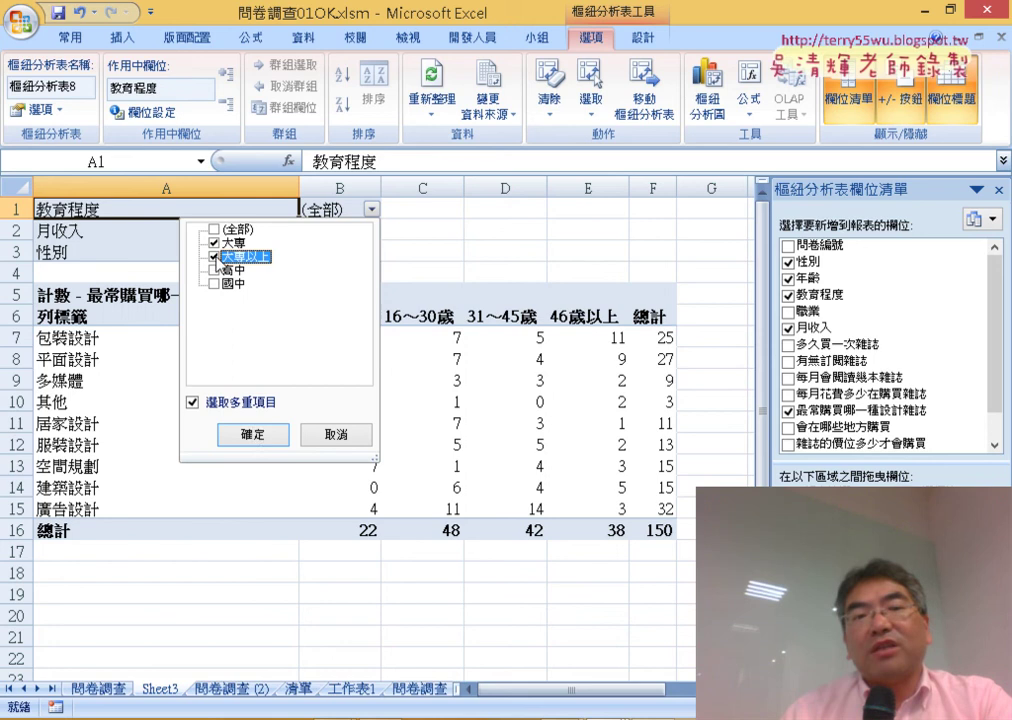
click(254, 434)
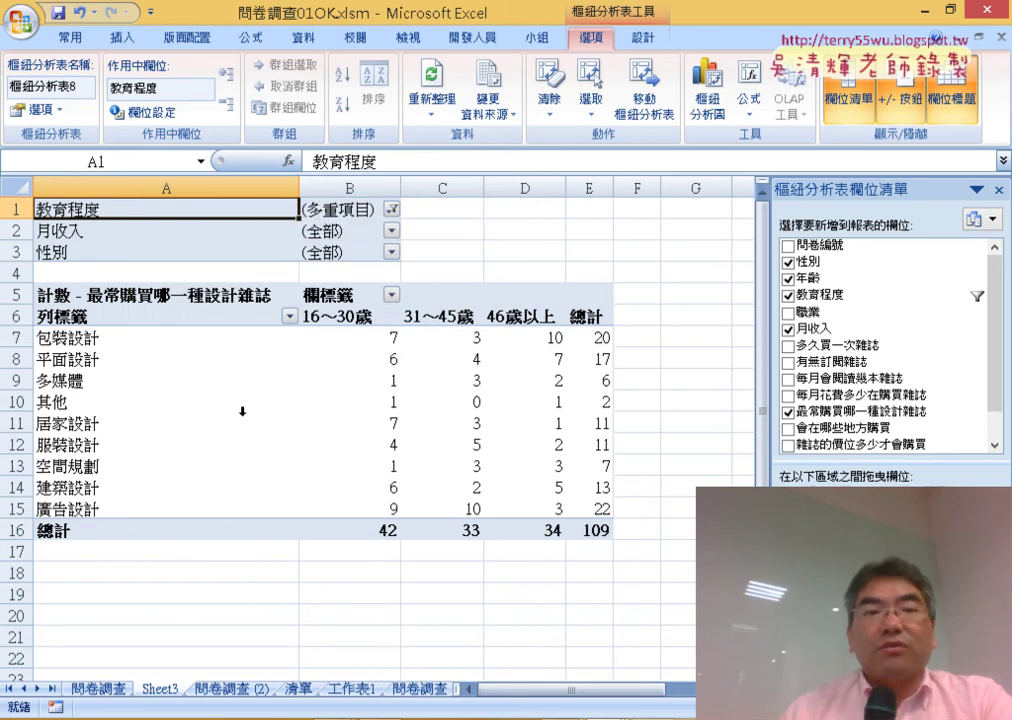
Filter 月收入 to 30,001～50,000 and 50,001以上, and 性別 to 女.
click(392, 234)
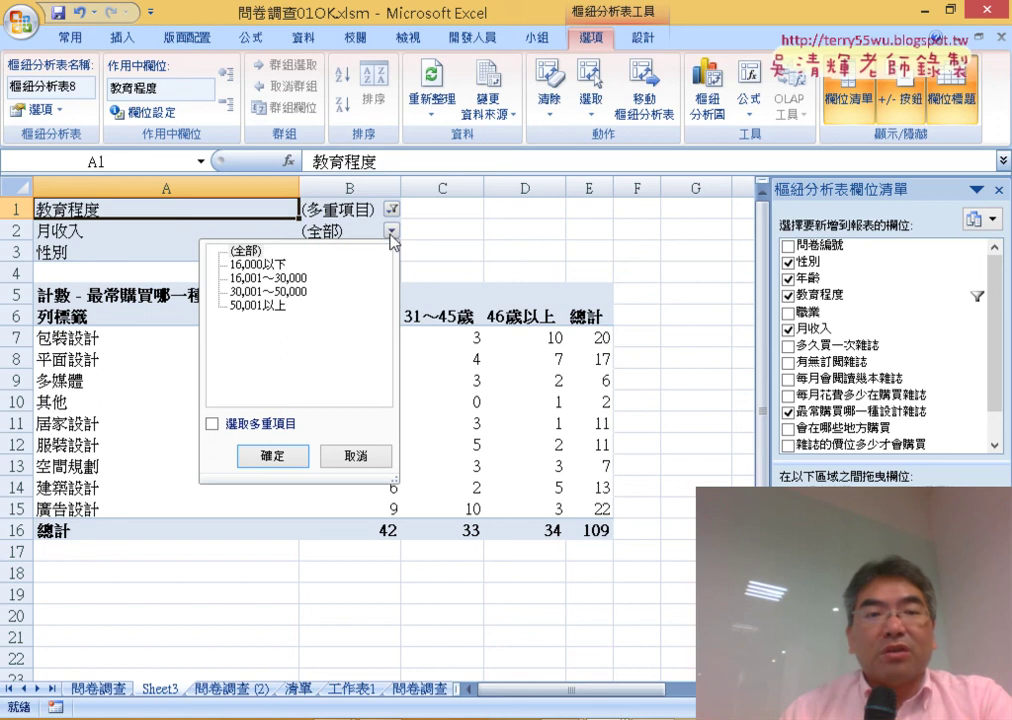
click(272, 307)
click(230, 425)
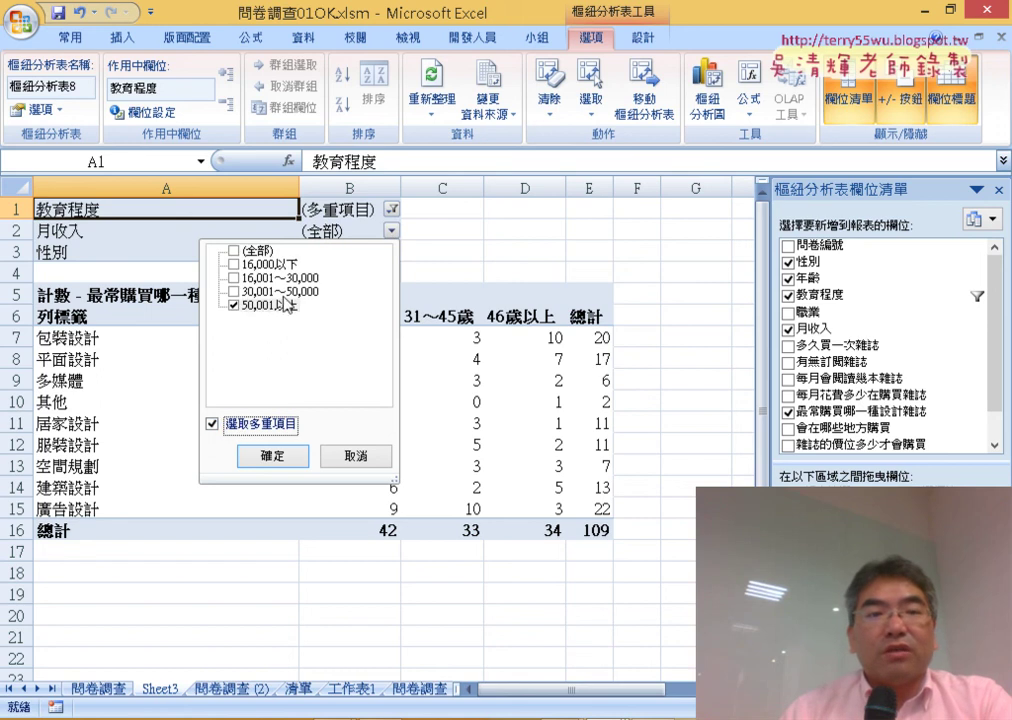
click(234, 291)
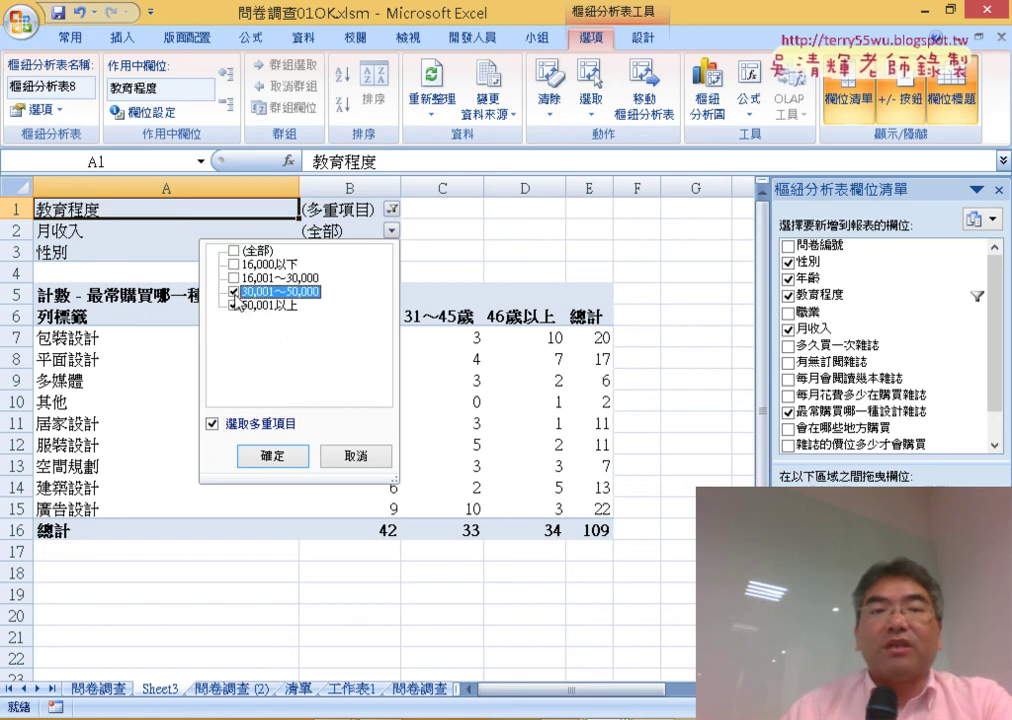
click(274, 454)
click(392, 254)
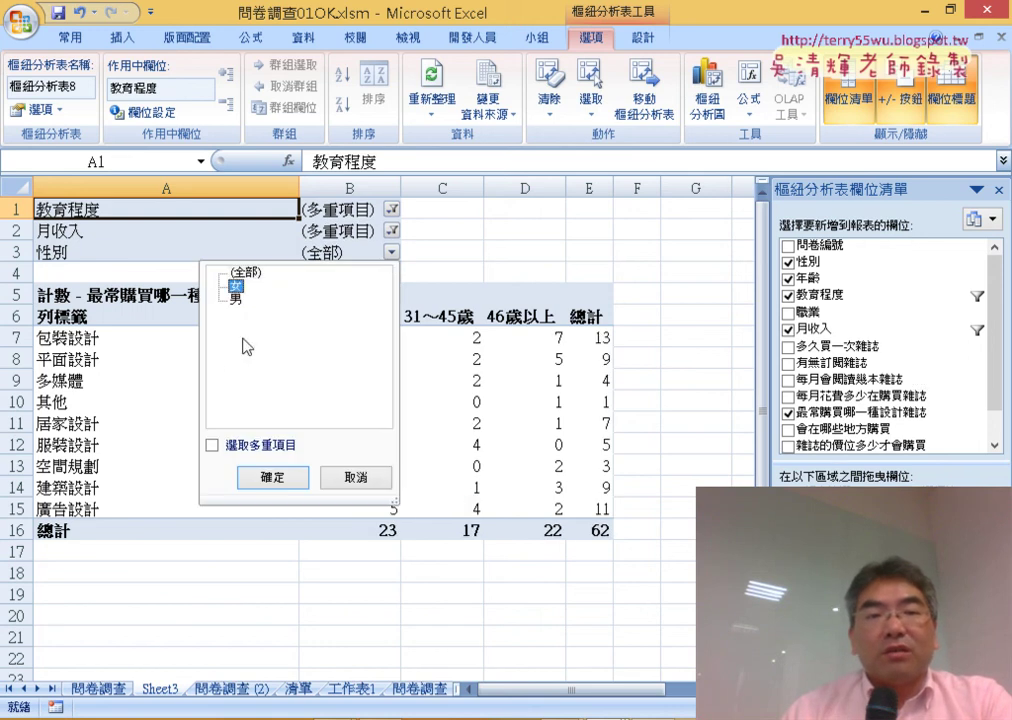
click(272, 477)
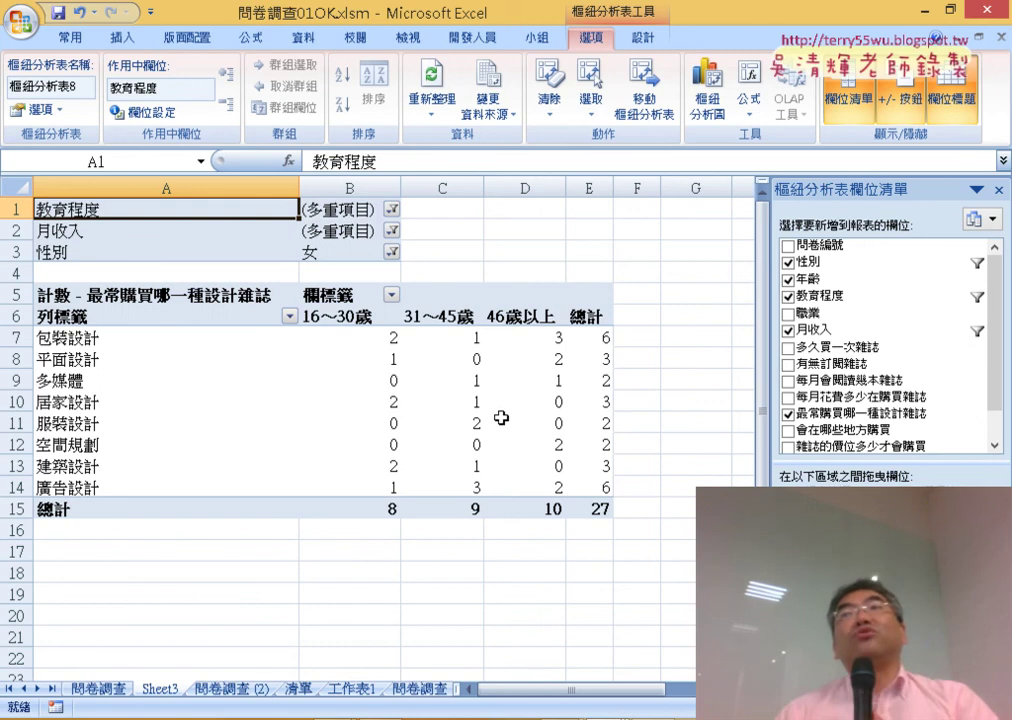
mouse_move(501, 418)
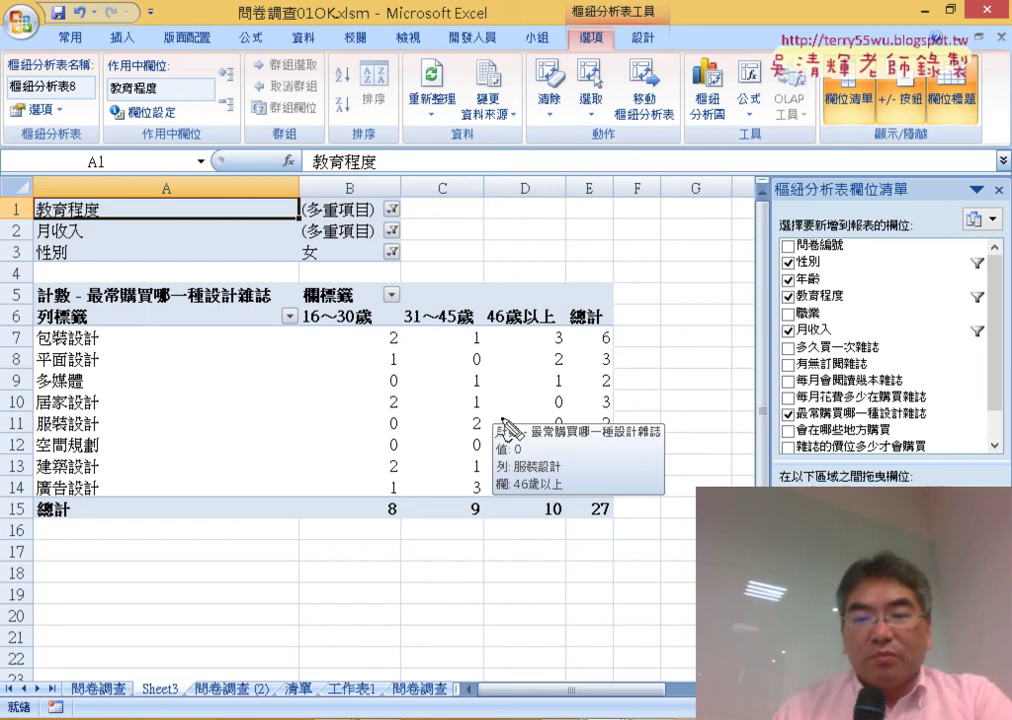
drag(776, 490, 905, 487)
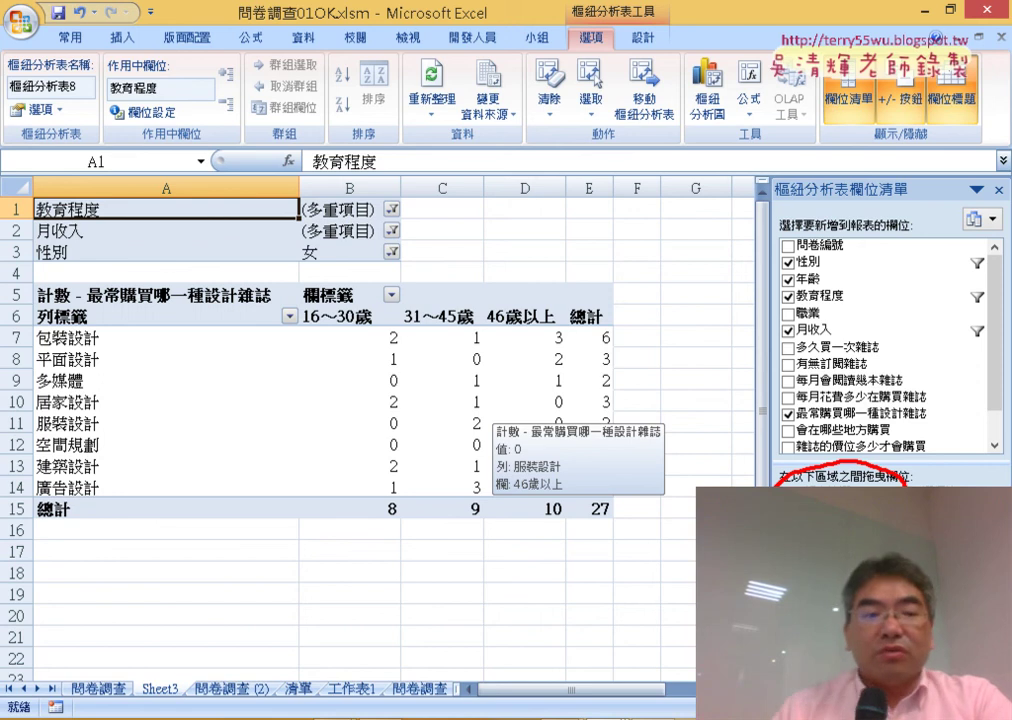
key(Escape)
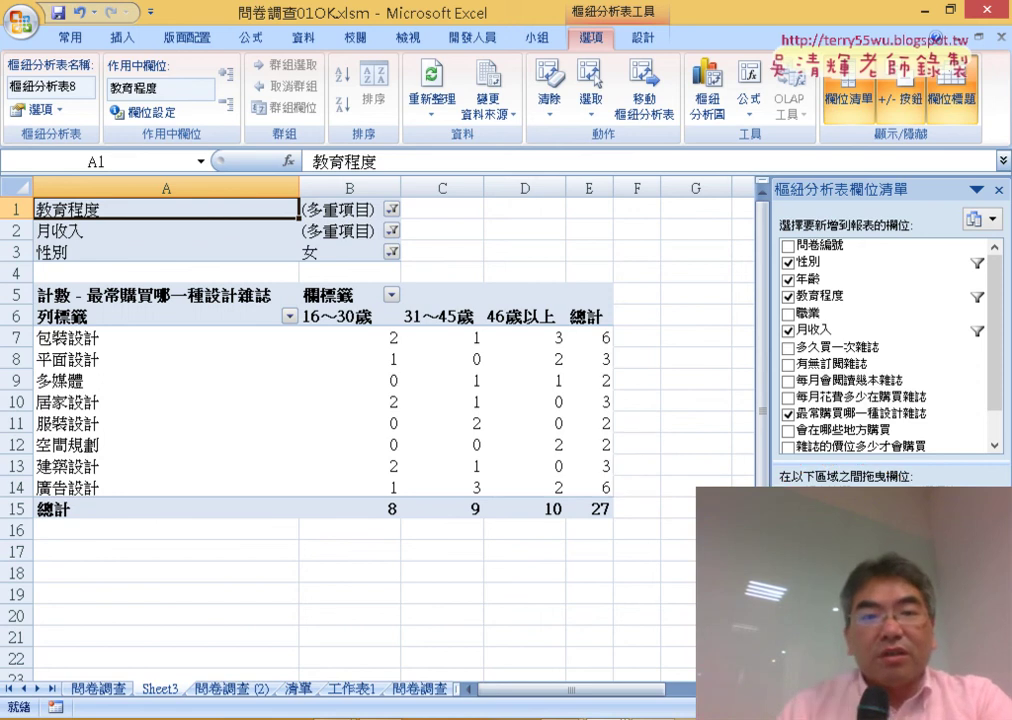
mouse_move(398, 196)
mouse_down()
mouse_move(410, 231)
mouse_move(402, 276)
mouse_up()
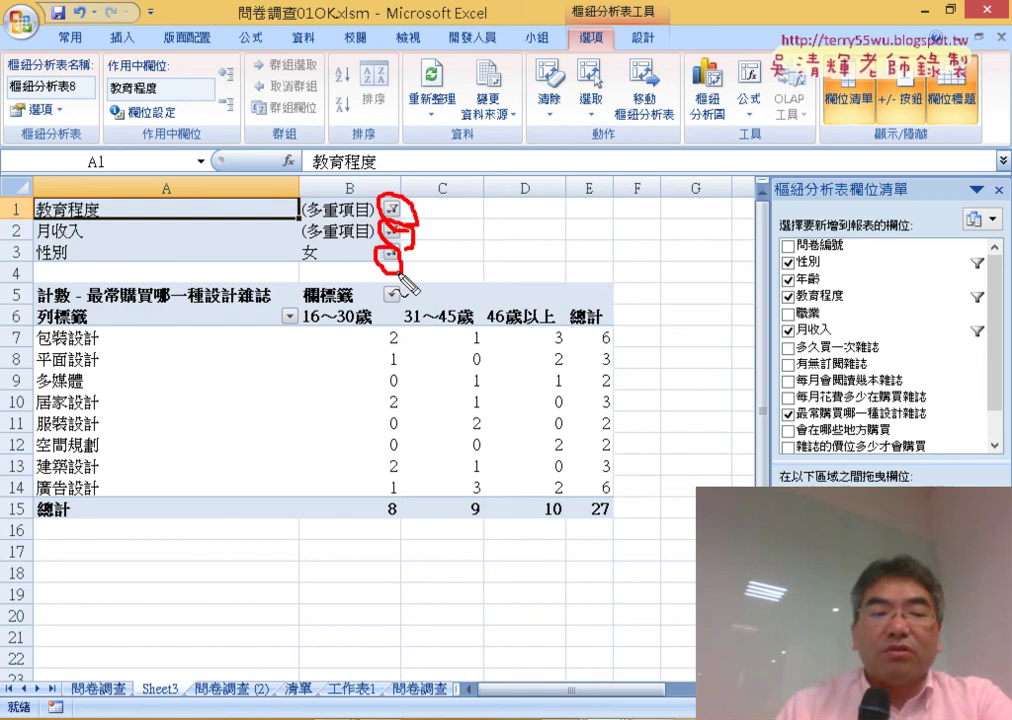
key(Escape)
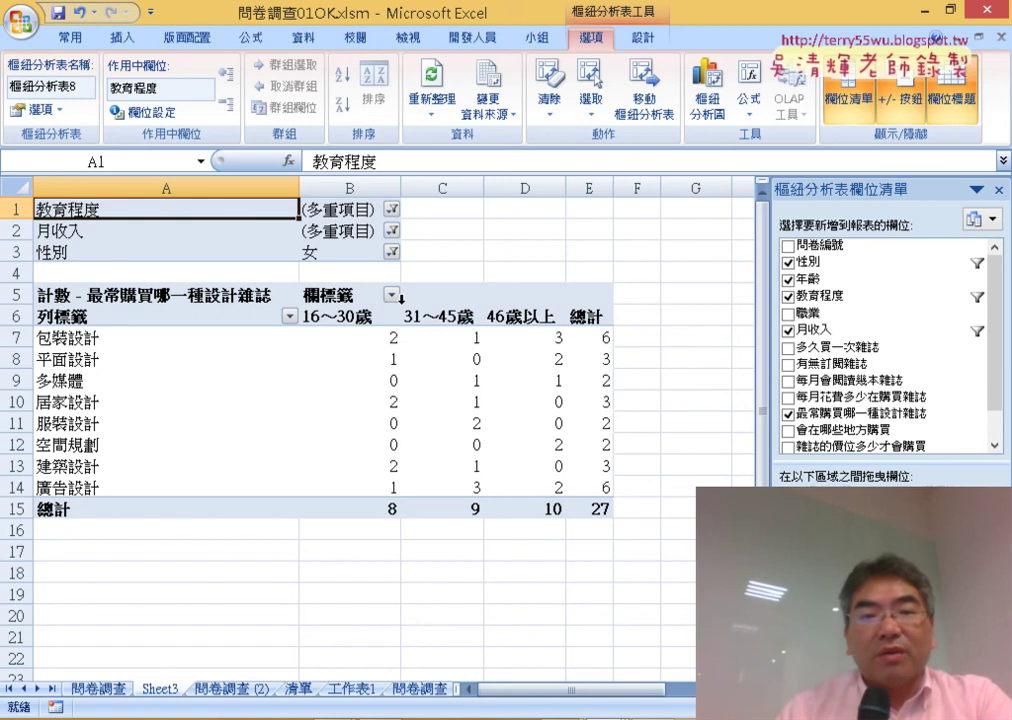
click(973, 263)
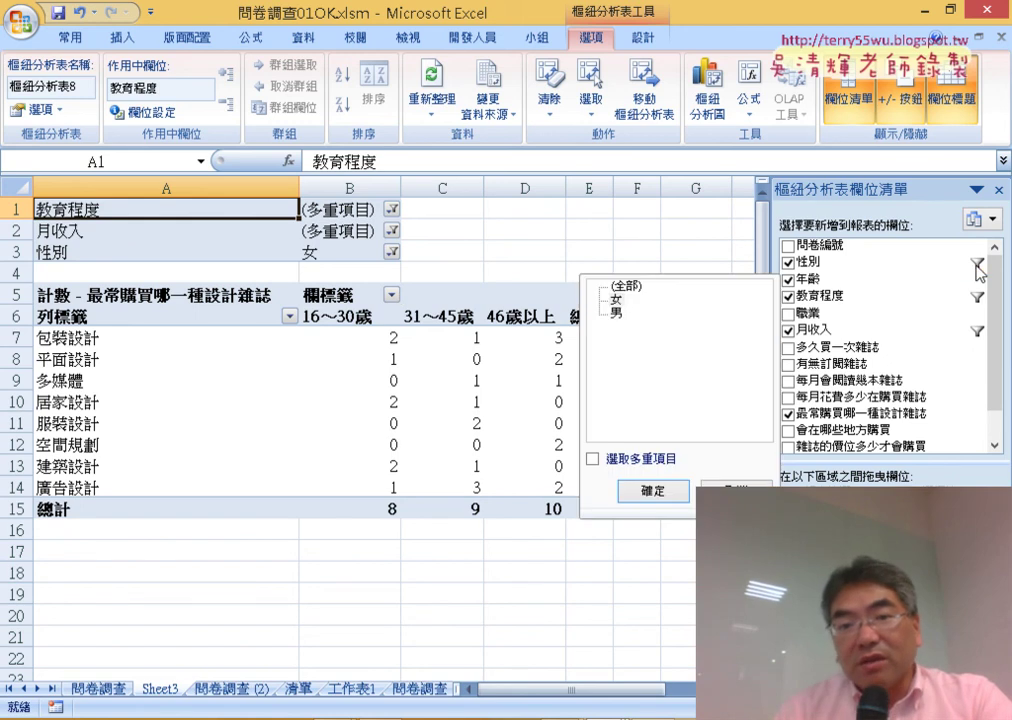
Reset the 性別, 月收入 and 教育程度 filters to (全部) to restore all 150 responses.
click(629, 293)
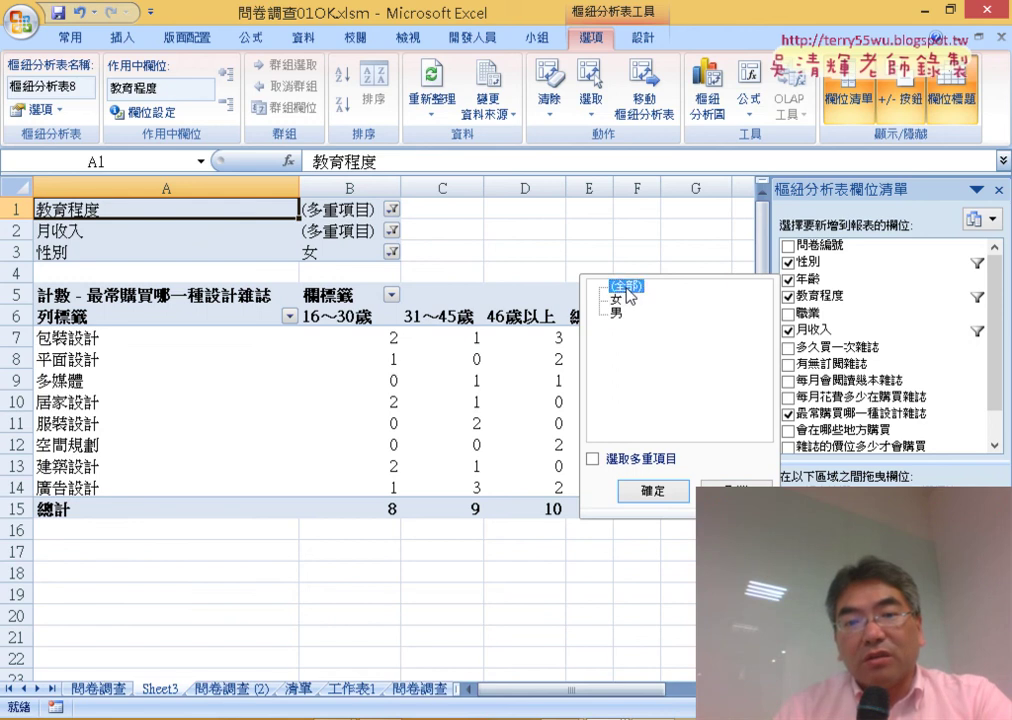
click(652, 491)
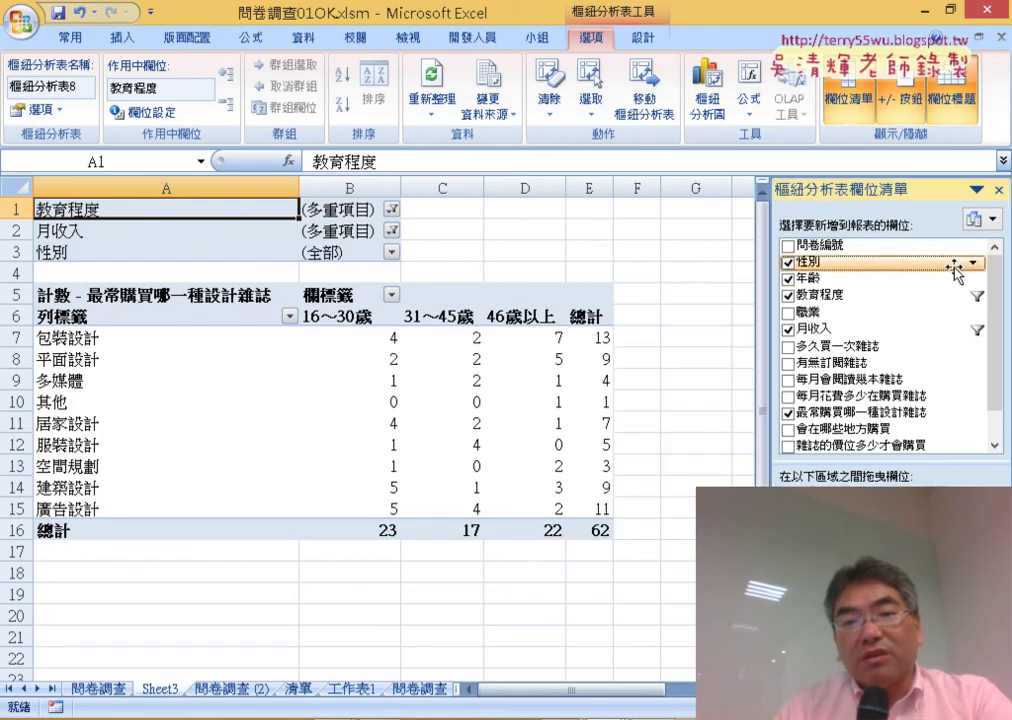
drag(960, 268, 466, 240)
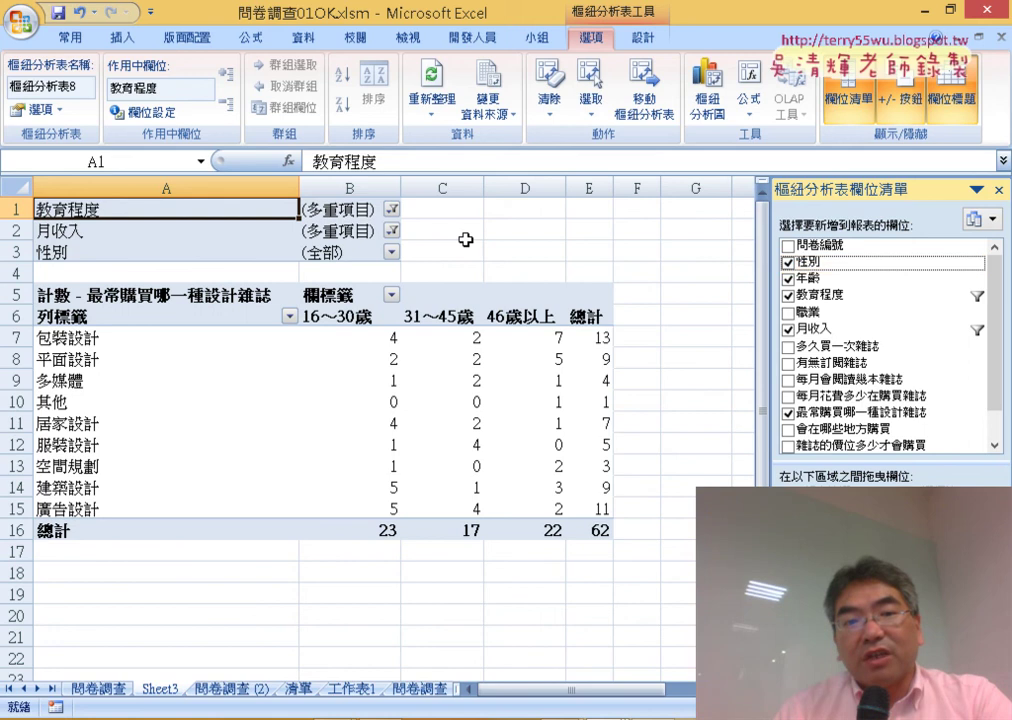
click(391, 232)
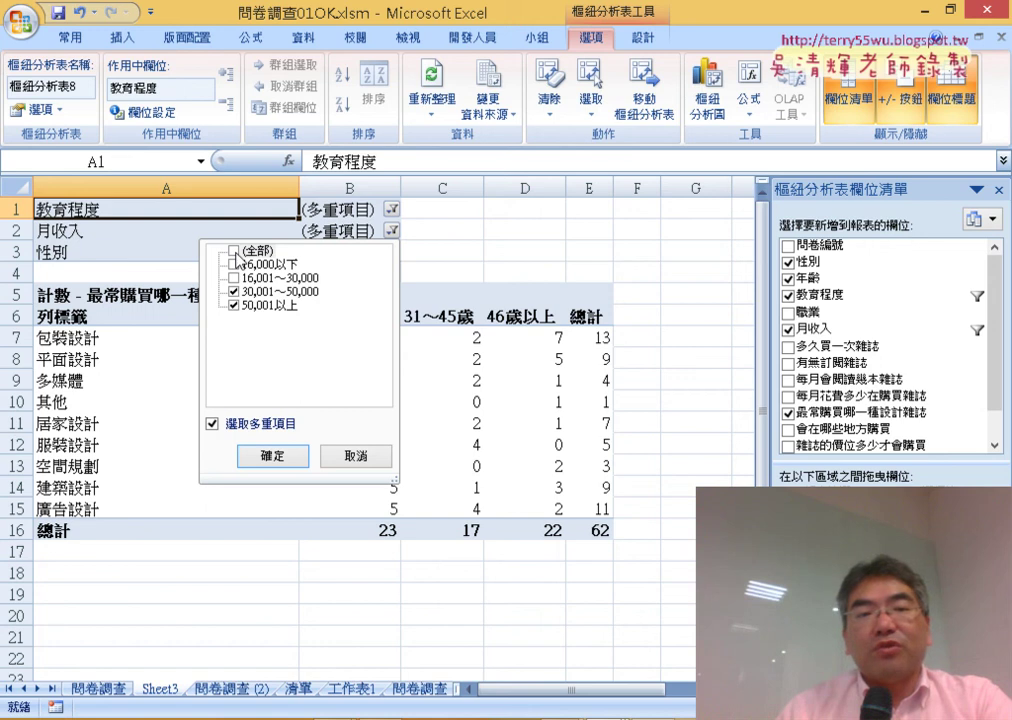
click(235, 252)
click(272, 455)
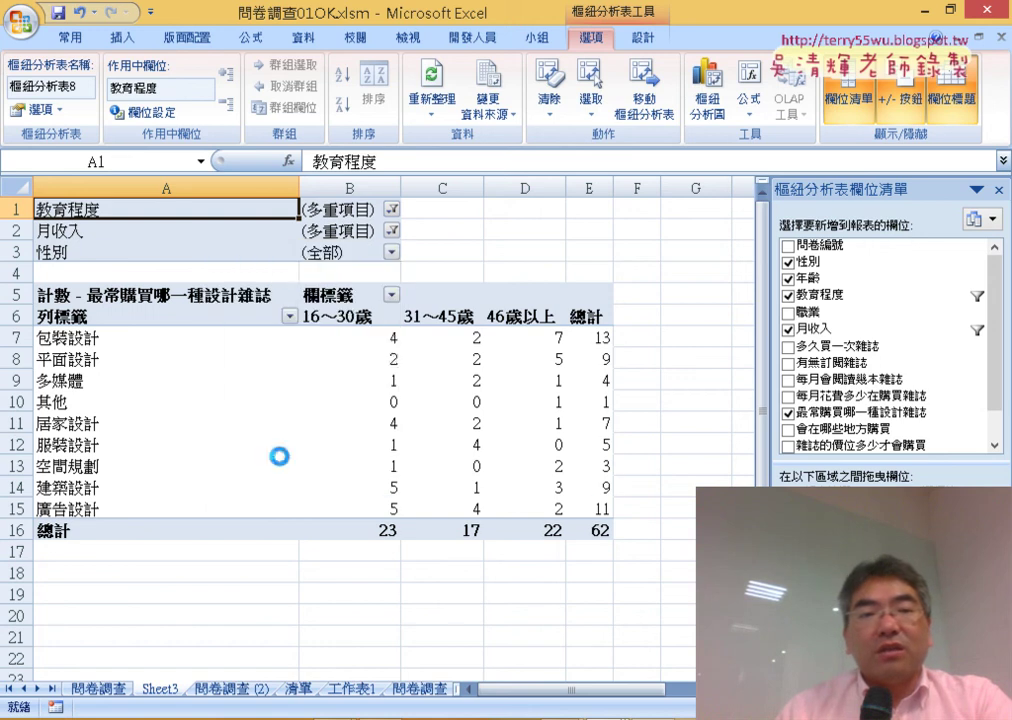
click(389, 209)
click(234, 230)
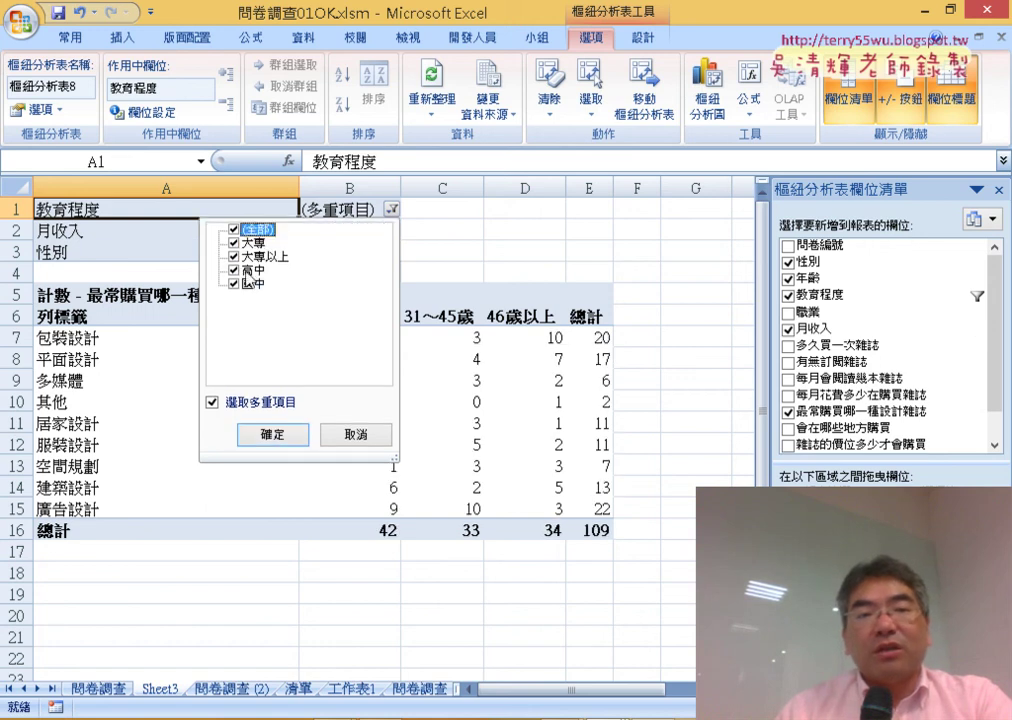
click(276, 436)
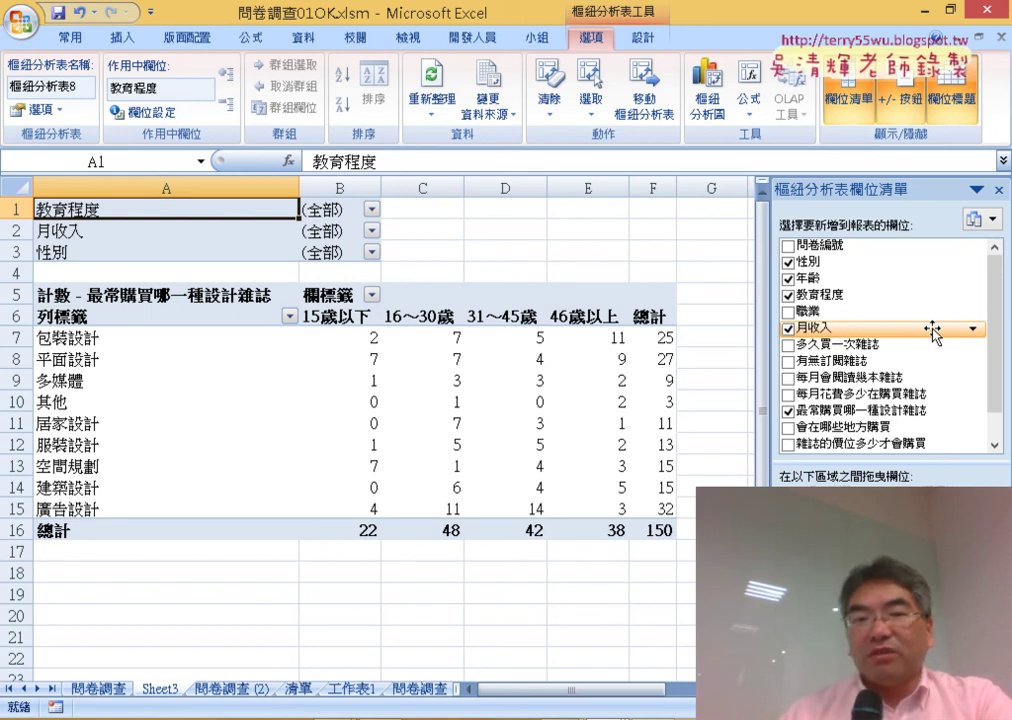
Insert a clustered column PivotChart from the pivot table and drag it up-left to show its legend.
mouse_move(486, 427)
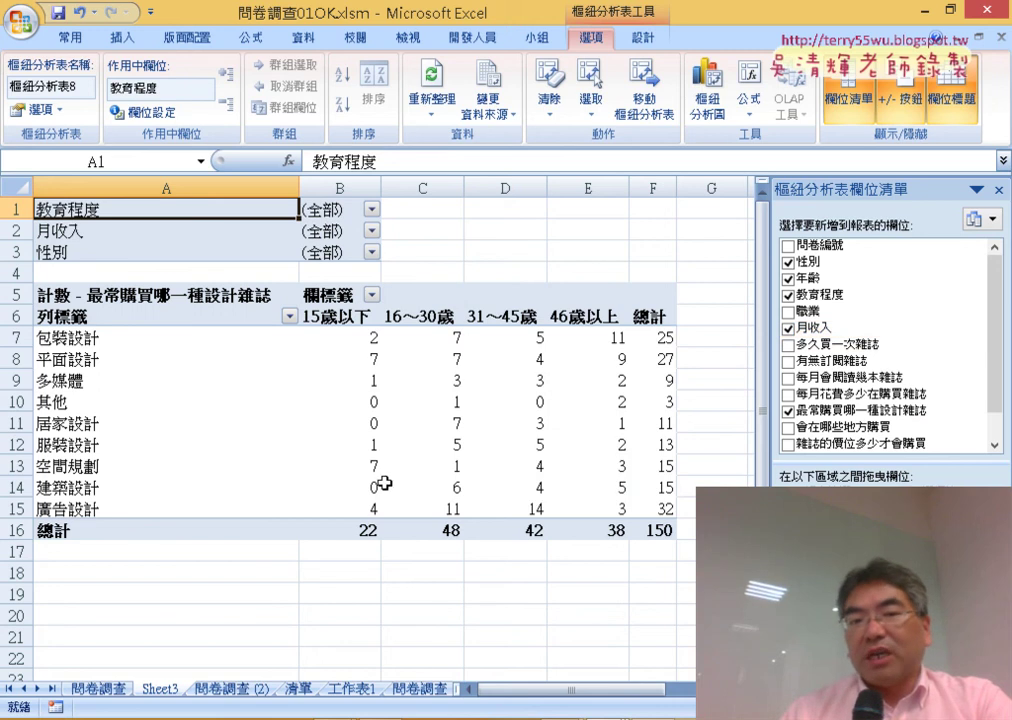
click(506, 444)
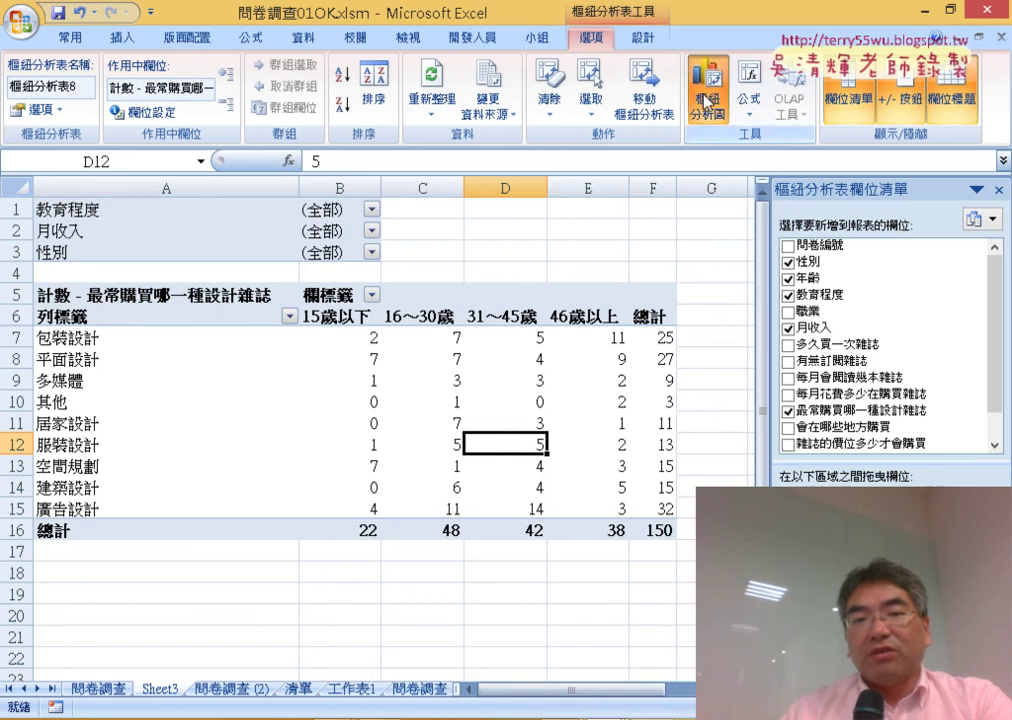
click(708, 95)
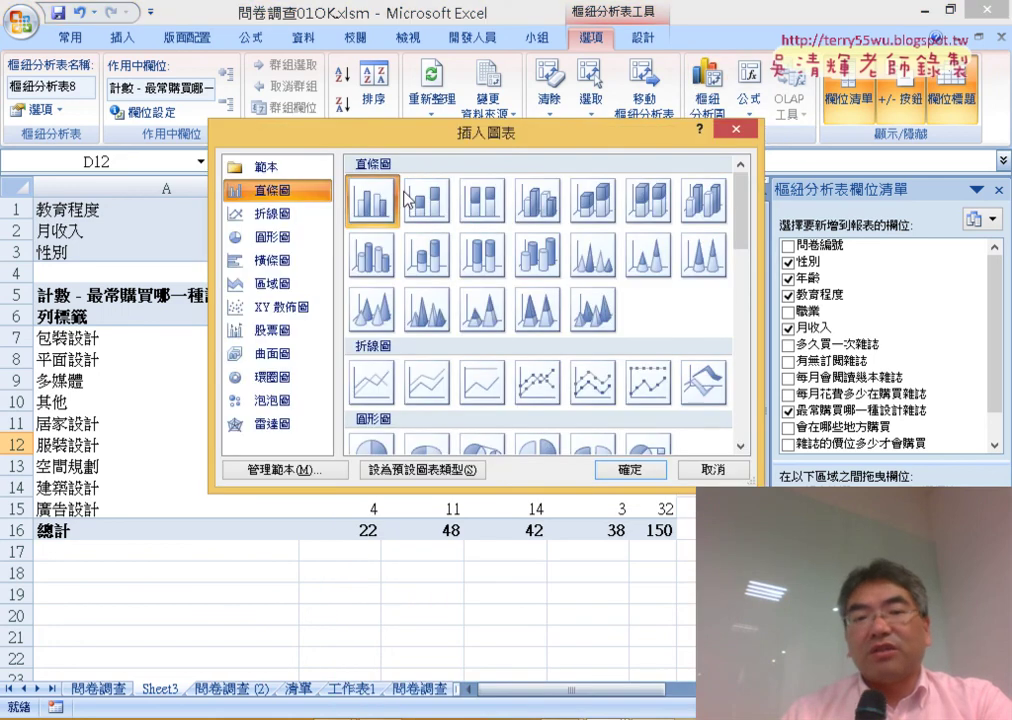
click(641, 468)
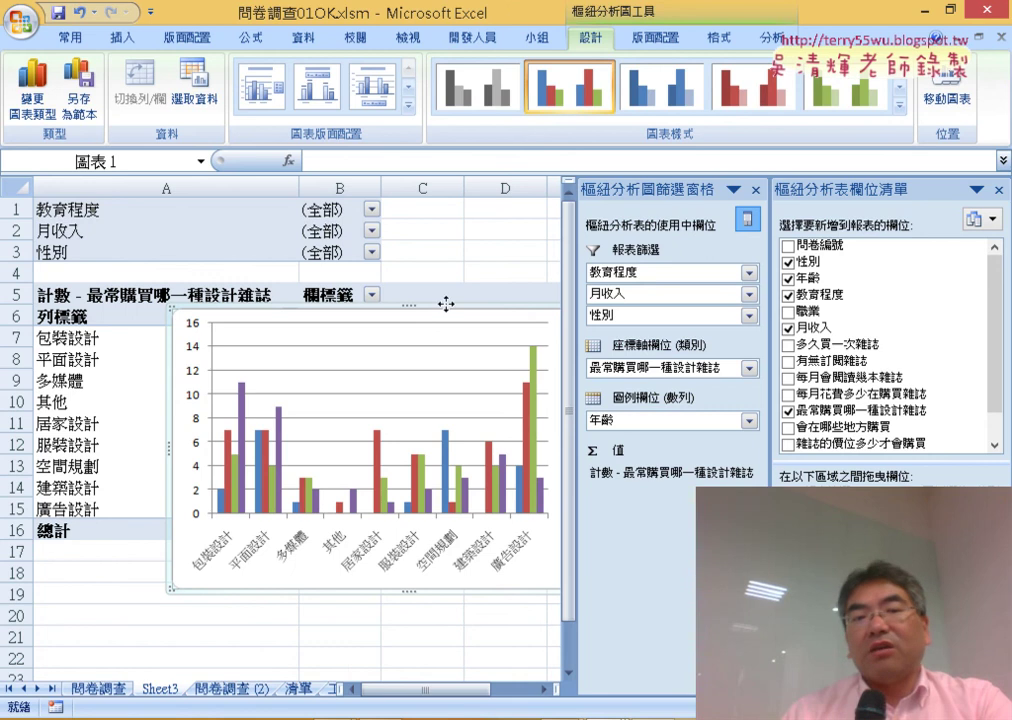
drag(446, 307, 330, 264)
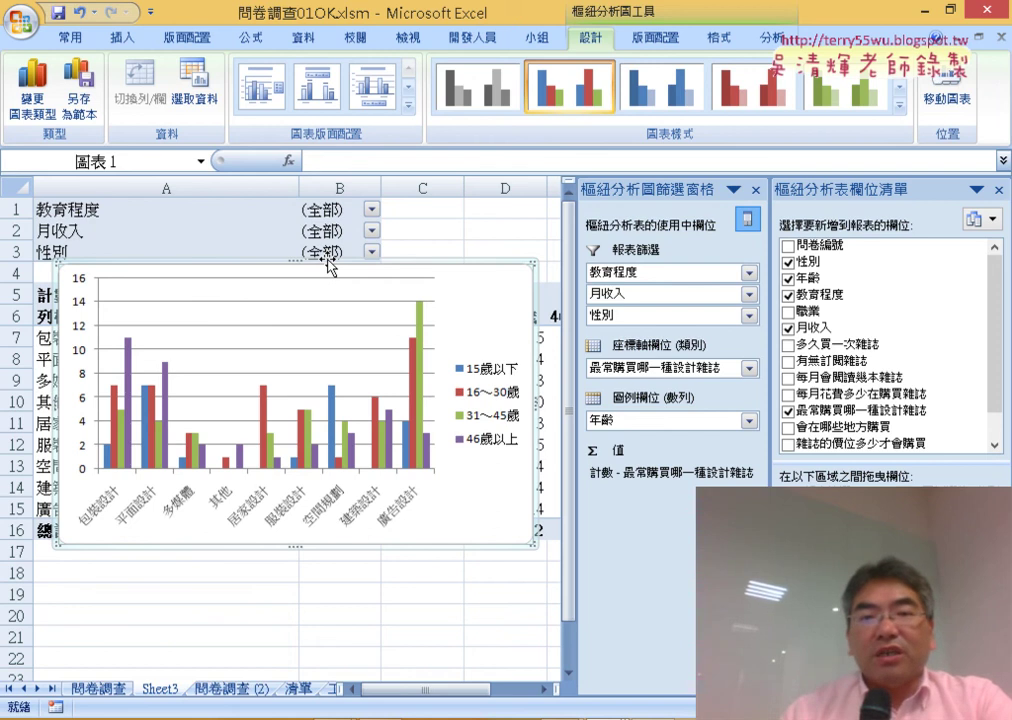
Move the PivotChart to new sheet Chart1 and close the PivotChart Filter Pane.
click(946, 86)
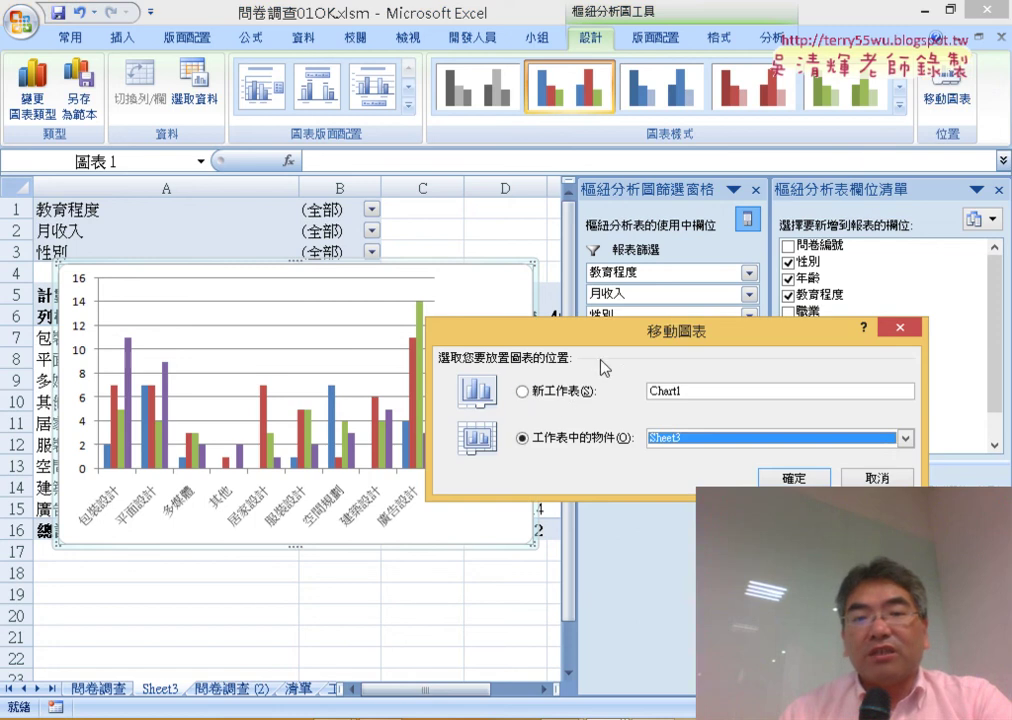
click(566, 397)
click(793, 478)
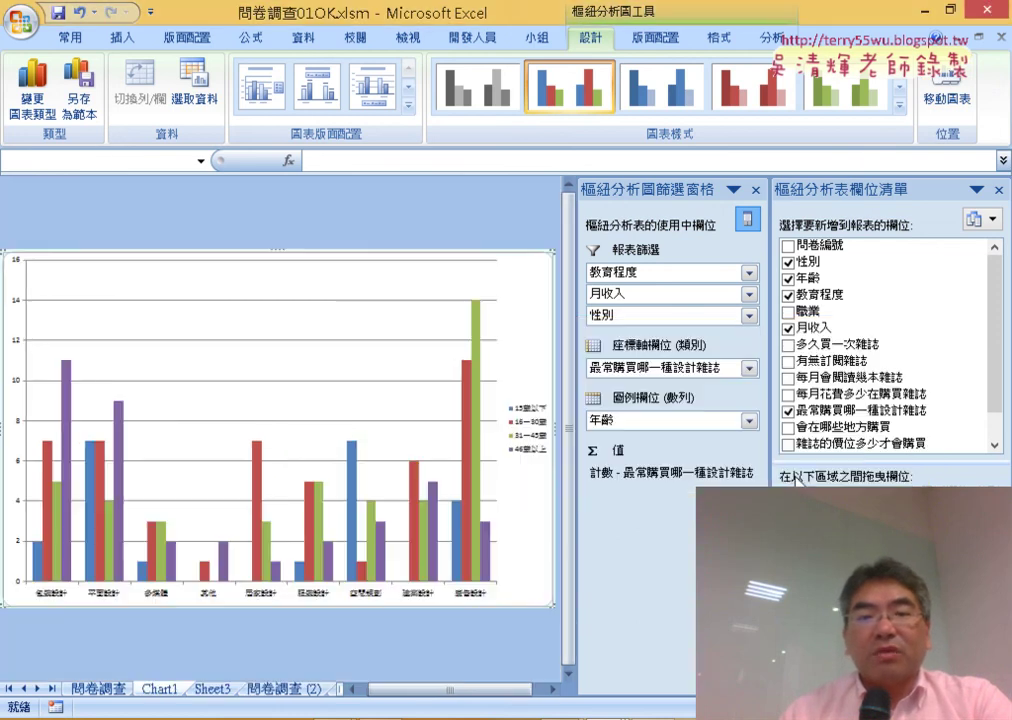
click(748, 220)
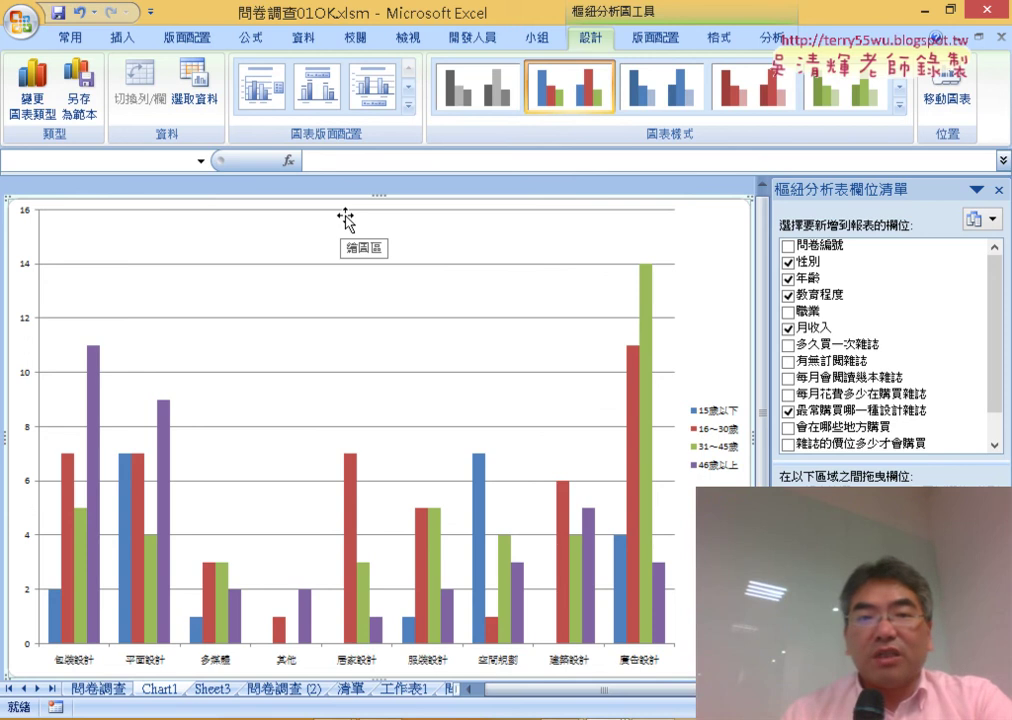
Add a chart title above the chart and select its placeholder text.
click(655, 37)
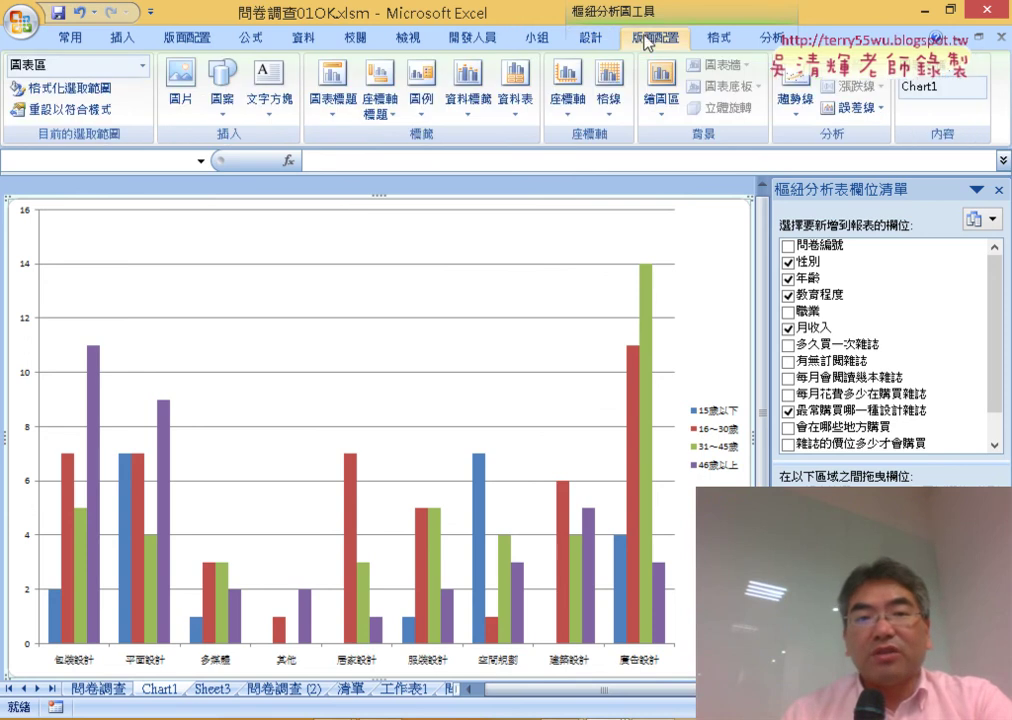
click(340, 117)
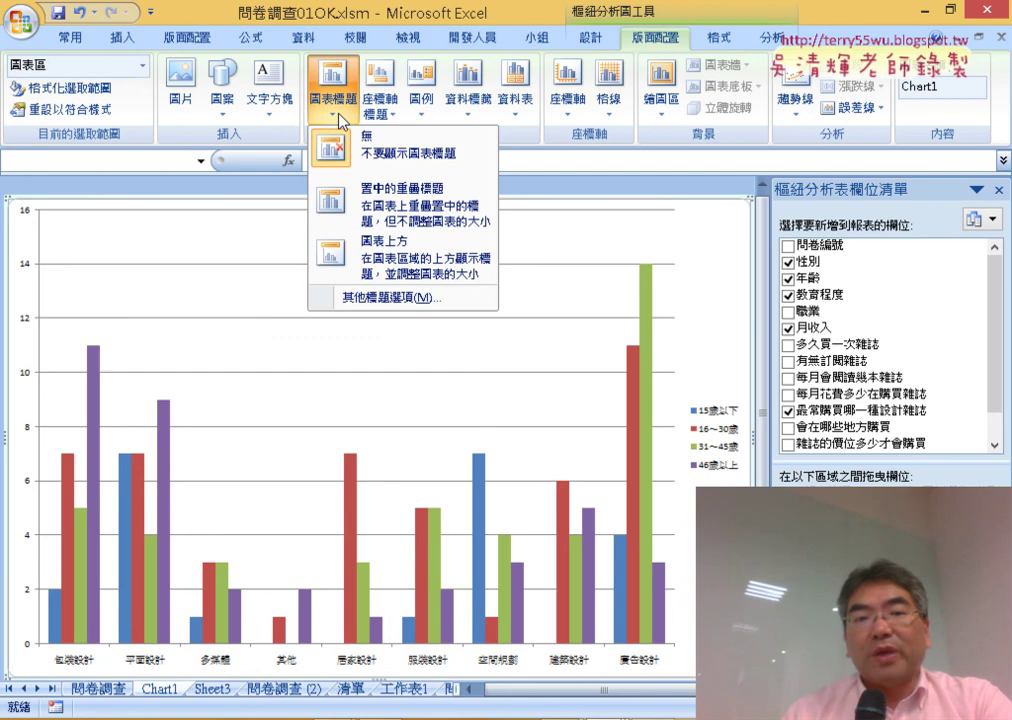
click(386, 262)
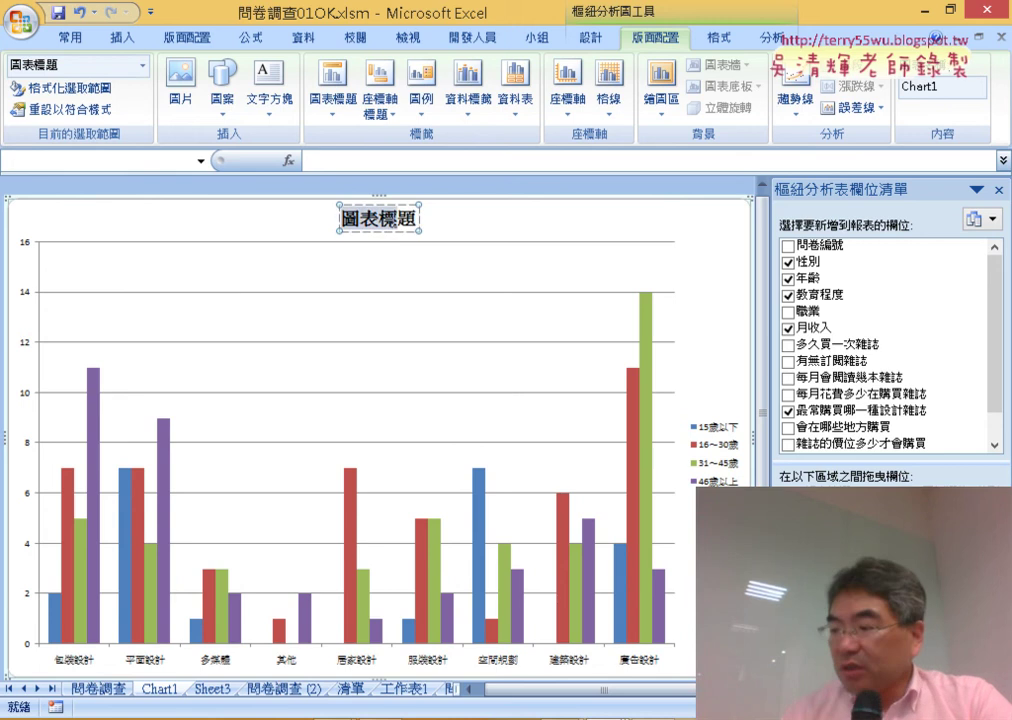
drag(345, 218, 448, 240)
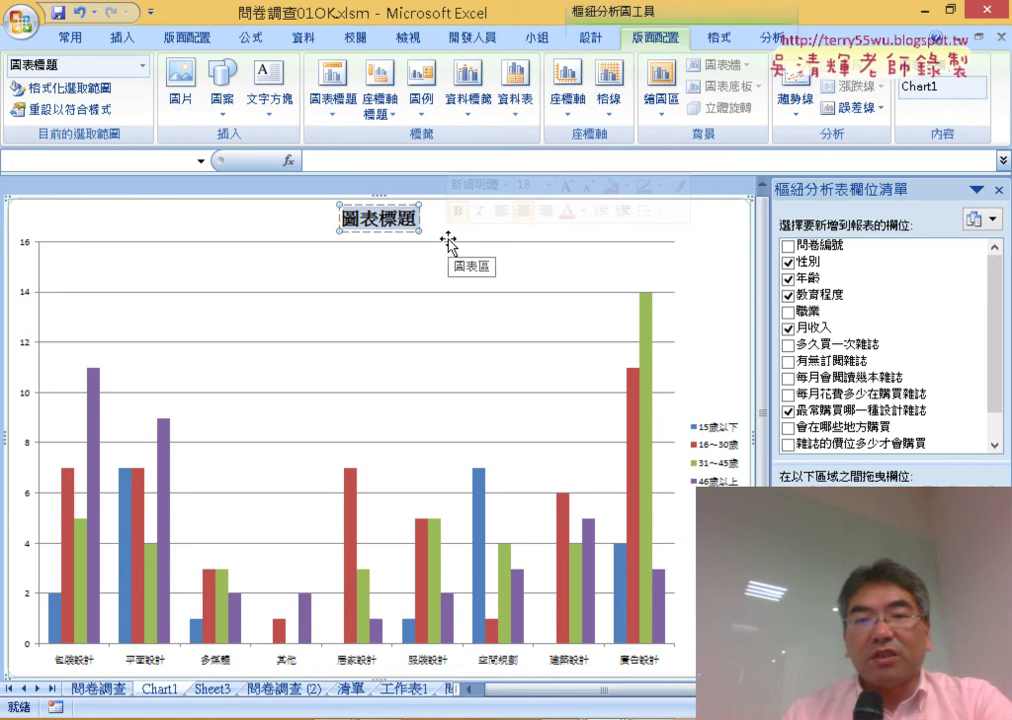
Display the legend at the top of the chart.
click(423, 105)
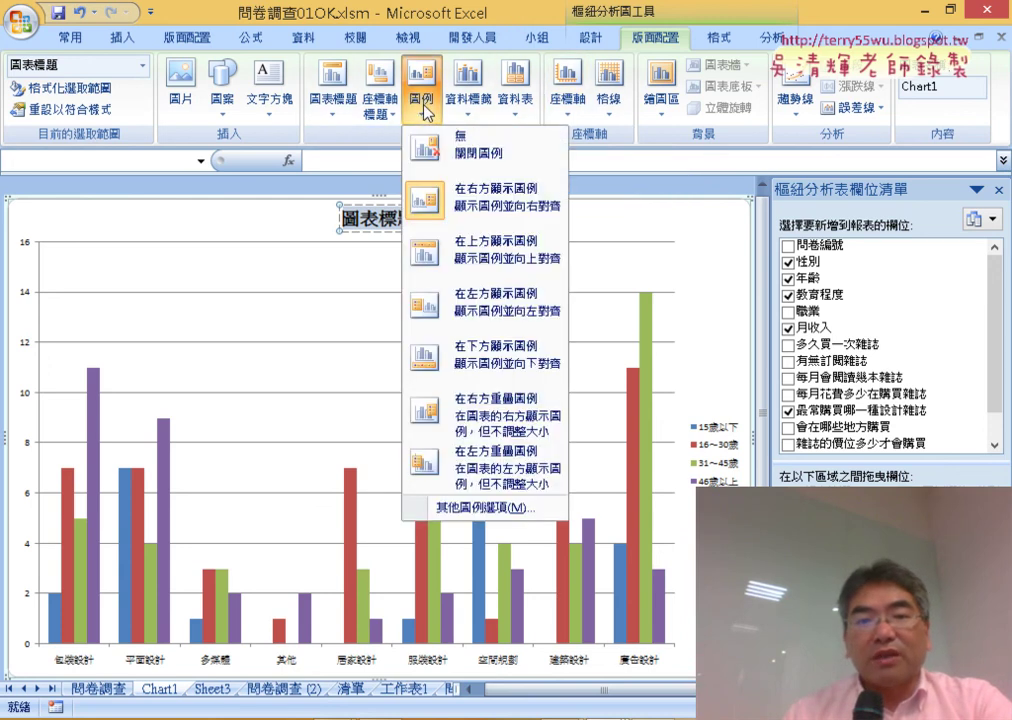
click(483, 278)
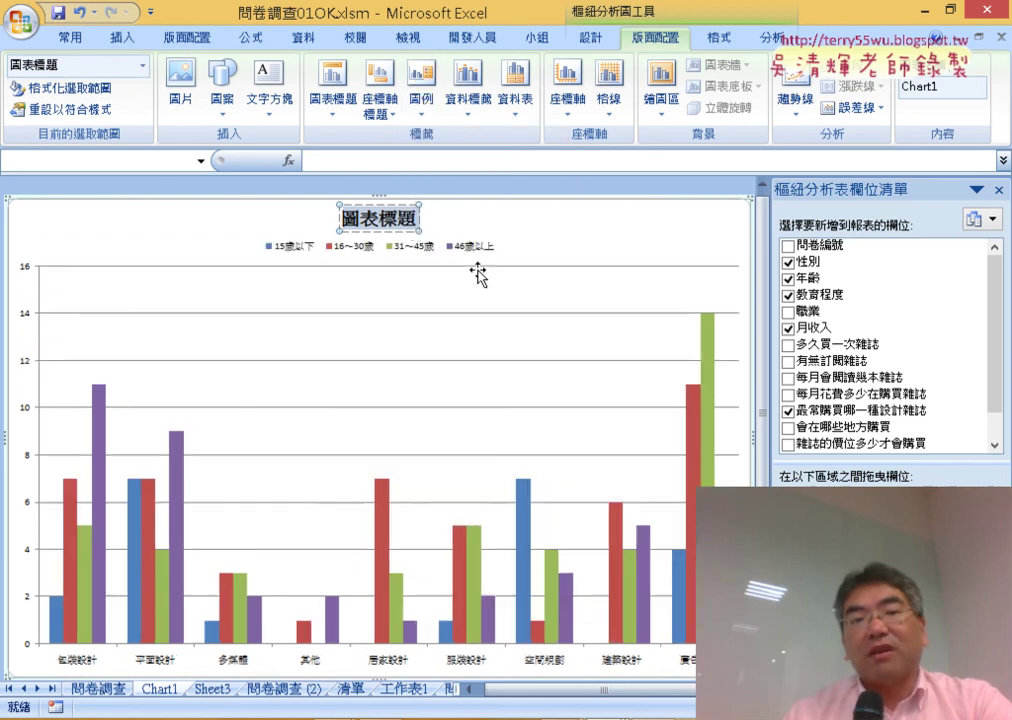
click(415, 250)
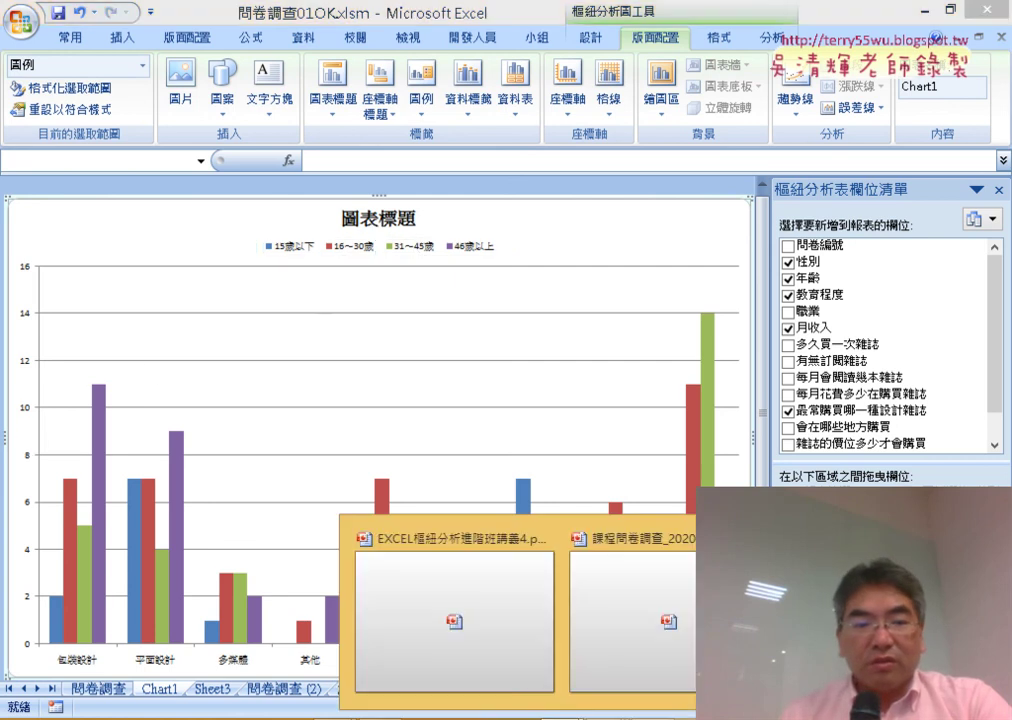
View slide 108 完成畫面 in PowerPoint, then return to Excel.
click(471, 627)
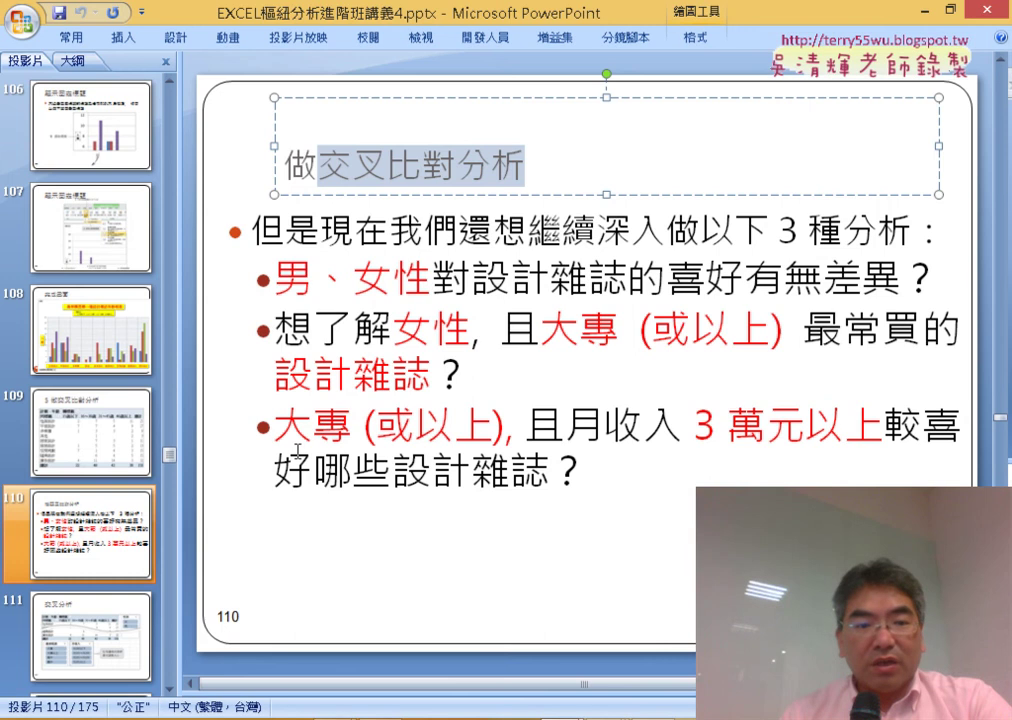
scroll(297, 450, up, 1)
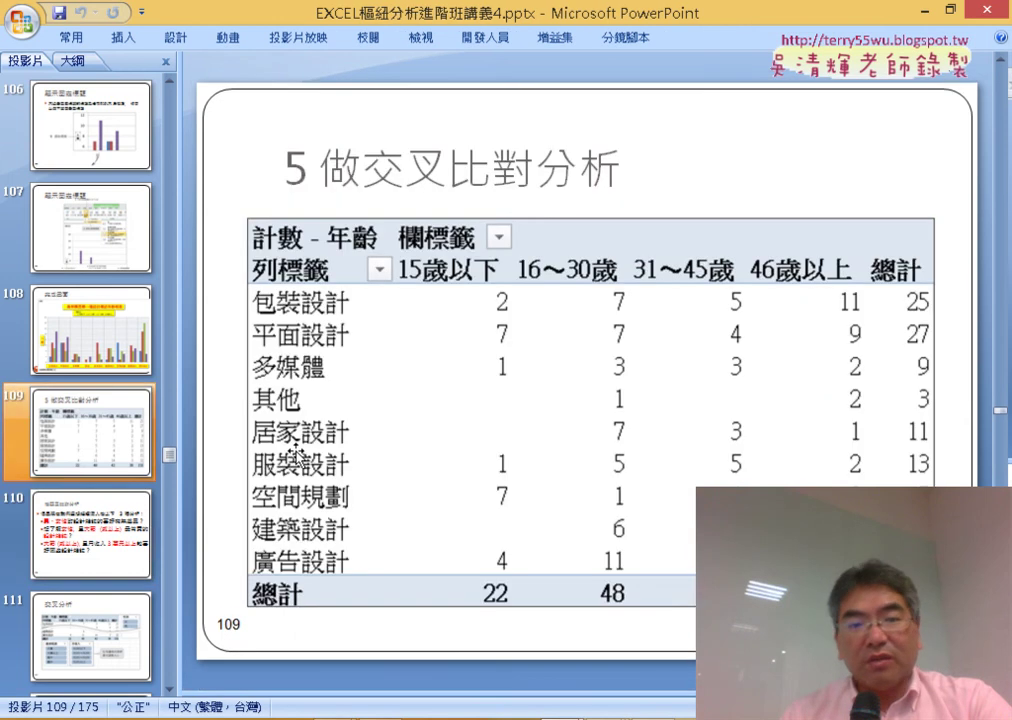
scroll(297, 450, up, 1)
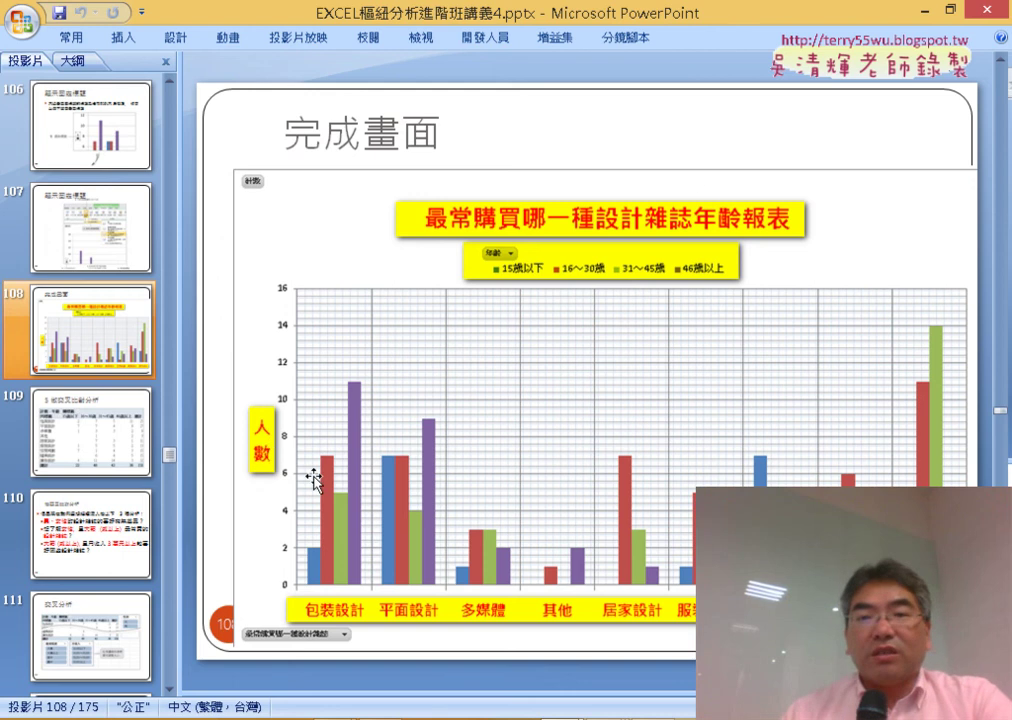
key(alt+Tab)
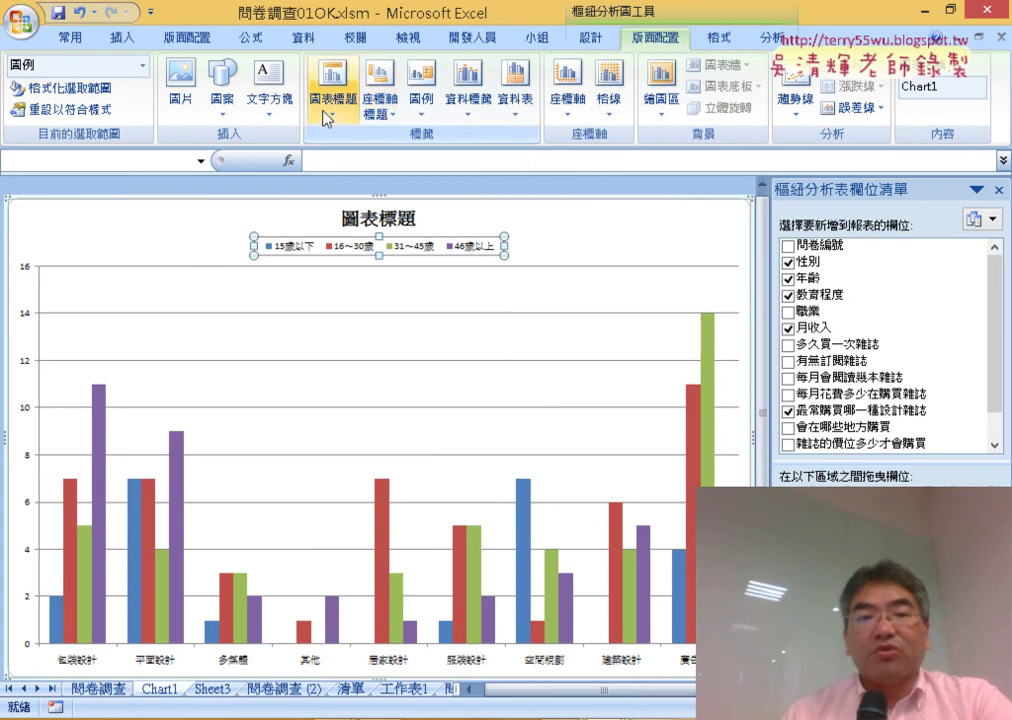
Add a vertical-text primary vertical axis title and type 人數 into it.
click(379, 100)
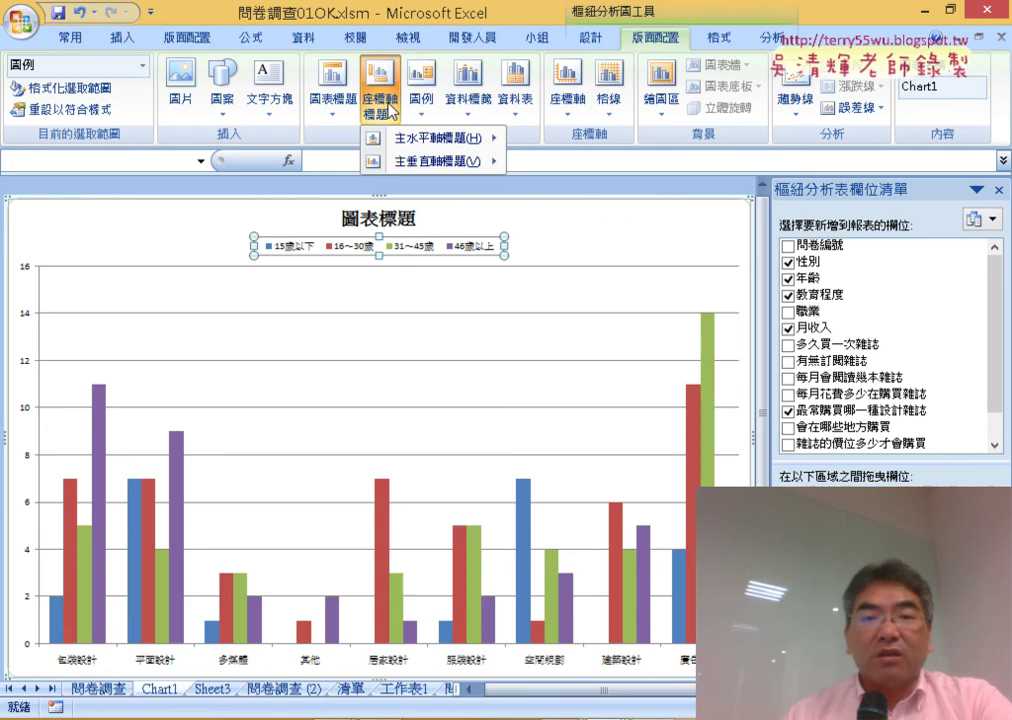
mouse_move(397, 168)
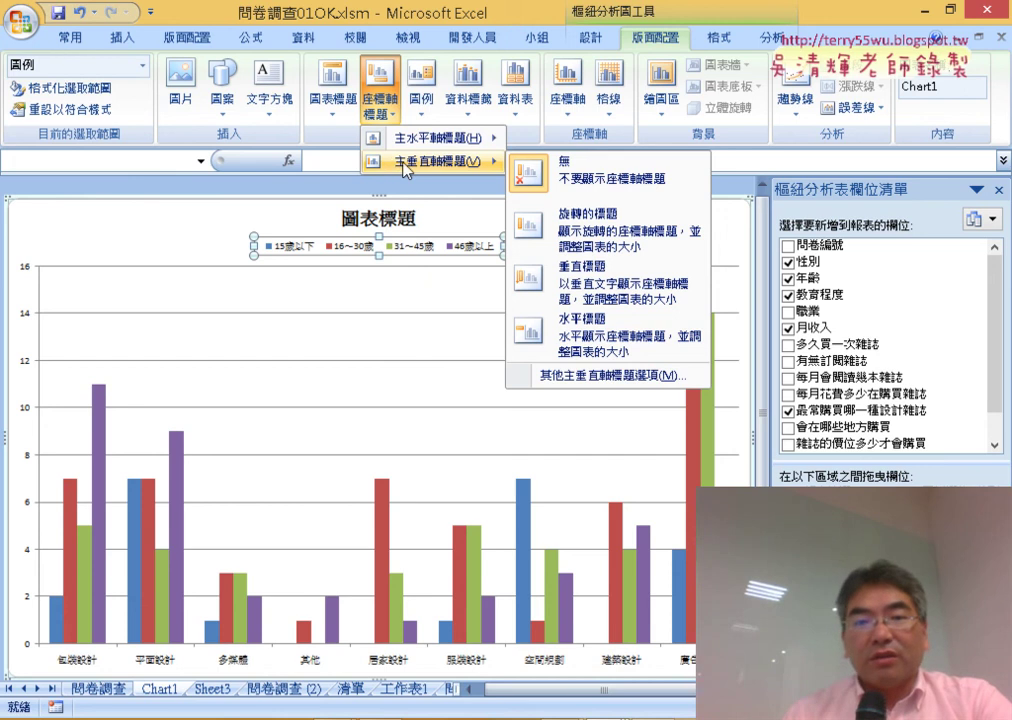
click(617, 297)
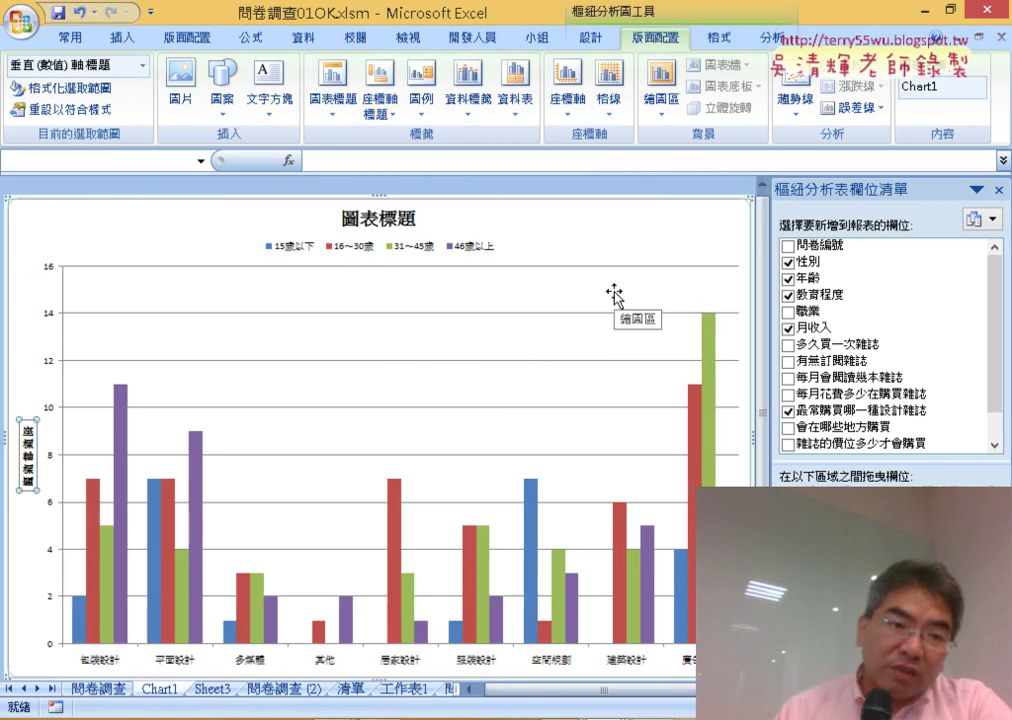
click(30, 455)
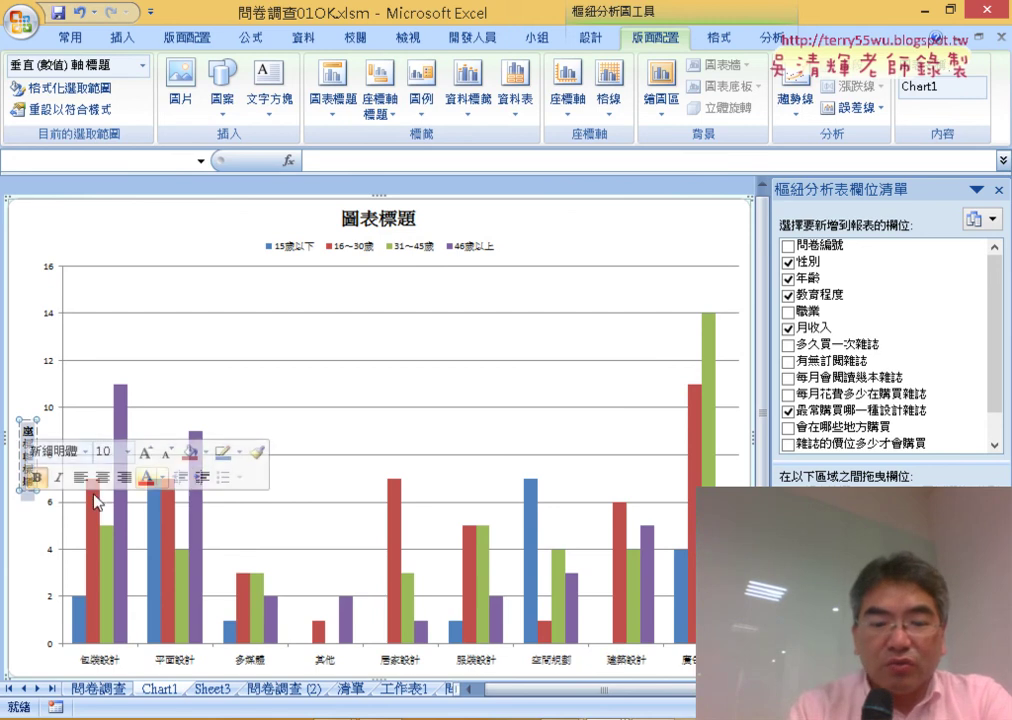
text(9)
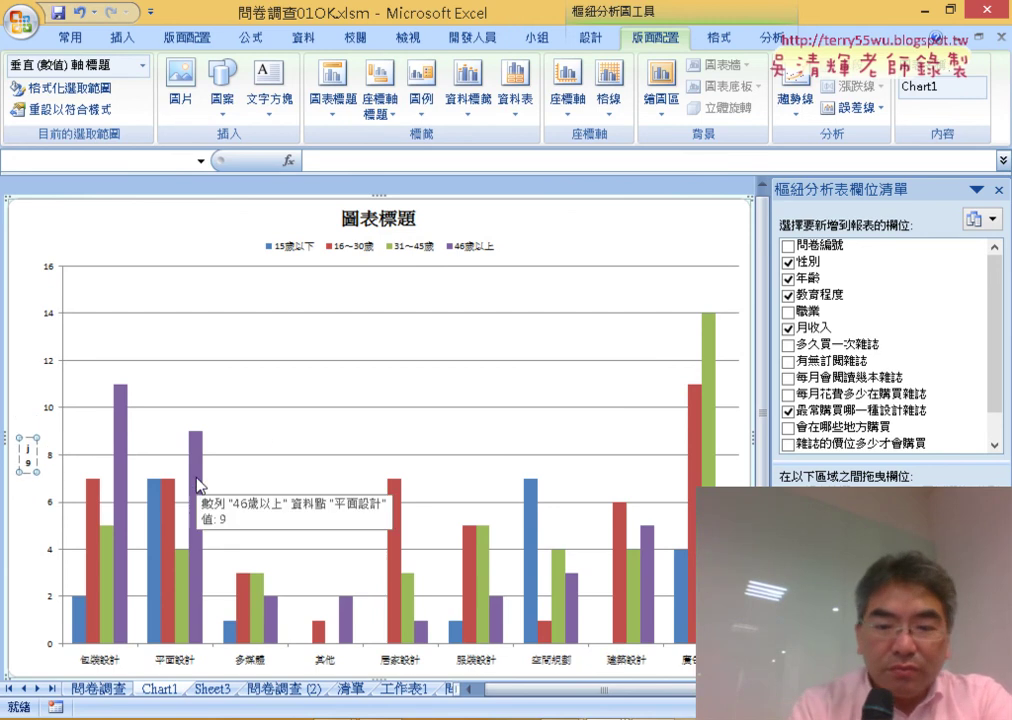
key(BackSpace)
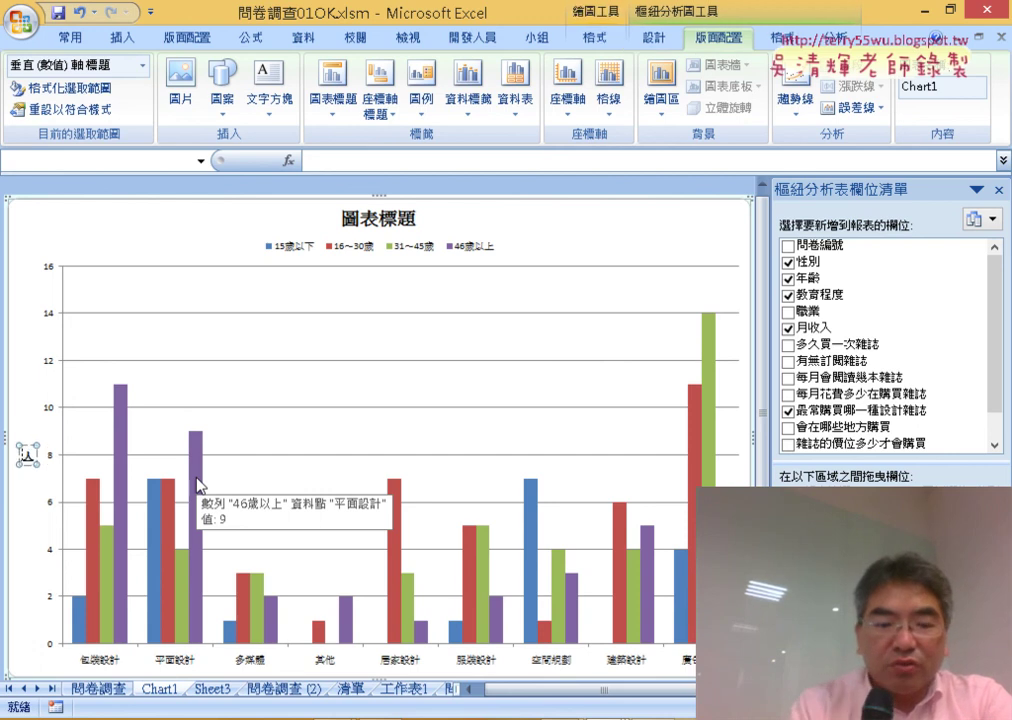
text(數)
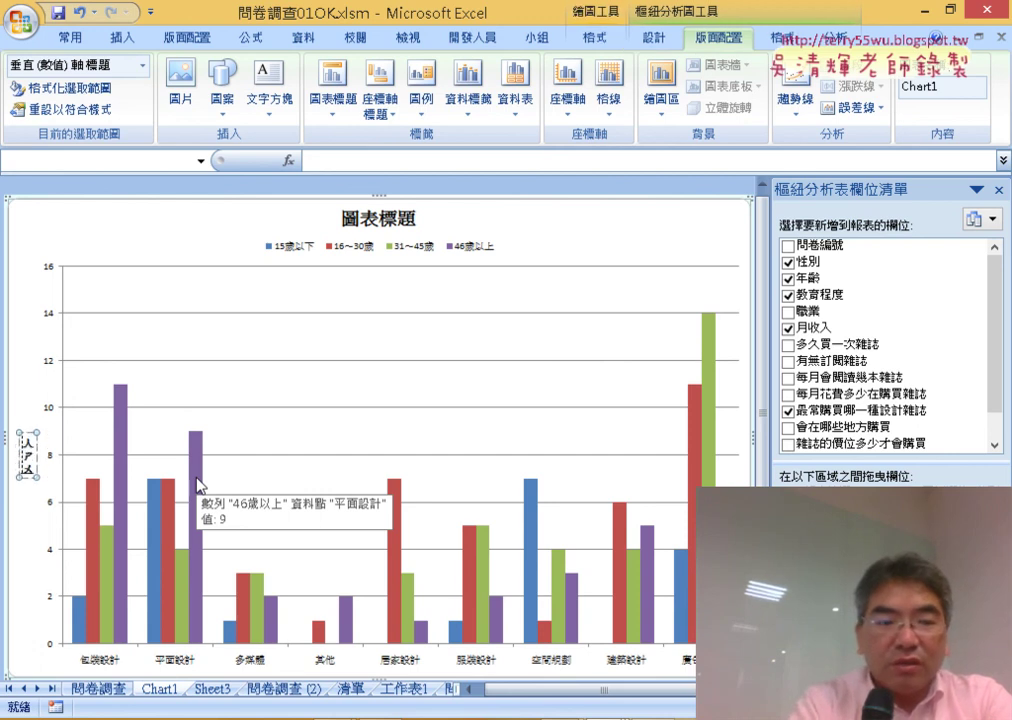
text(4)
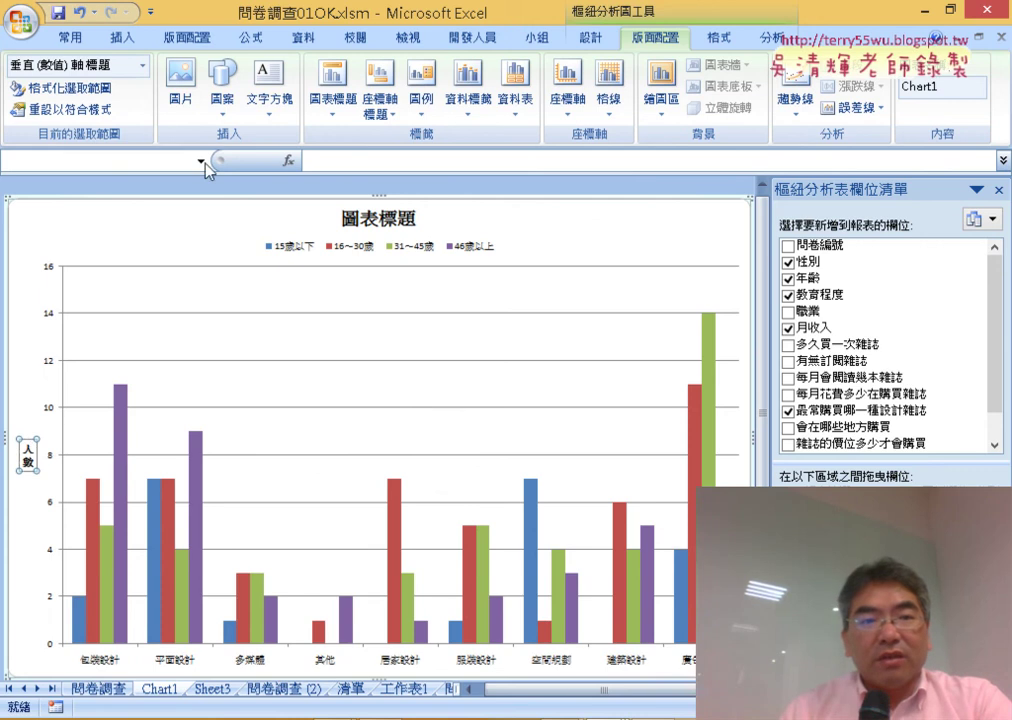
Set the 人數 axis title to font size 16, then reopen the axis title choices.
click(86, 36)
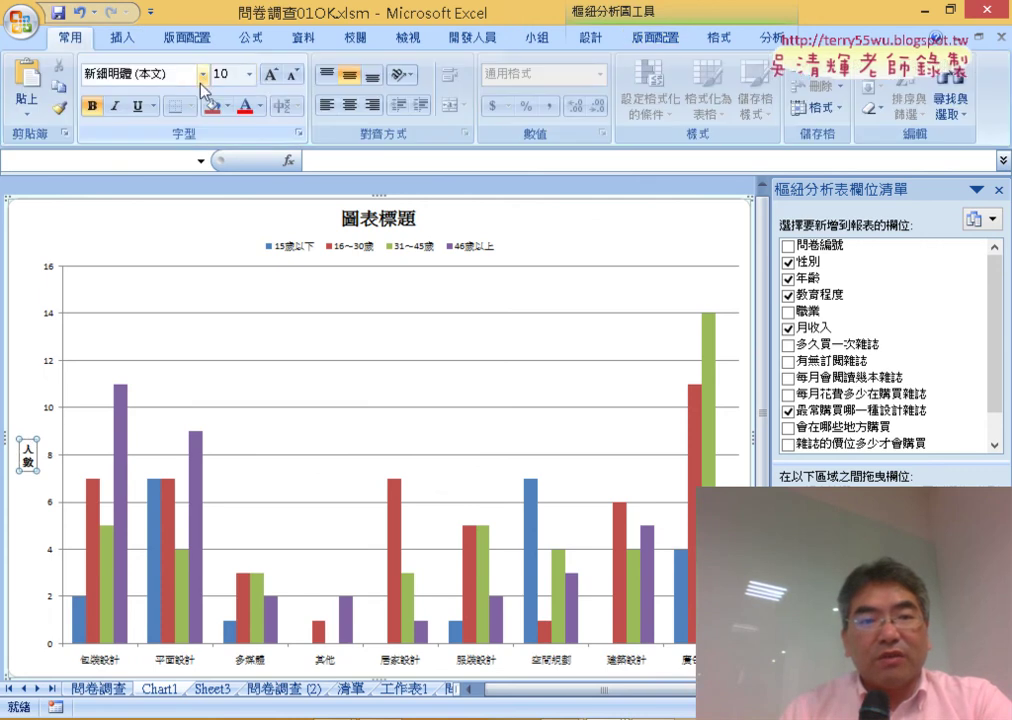
click(249, 74)
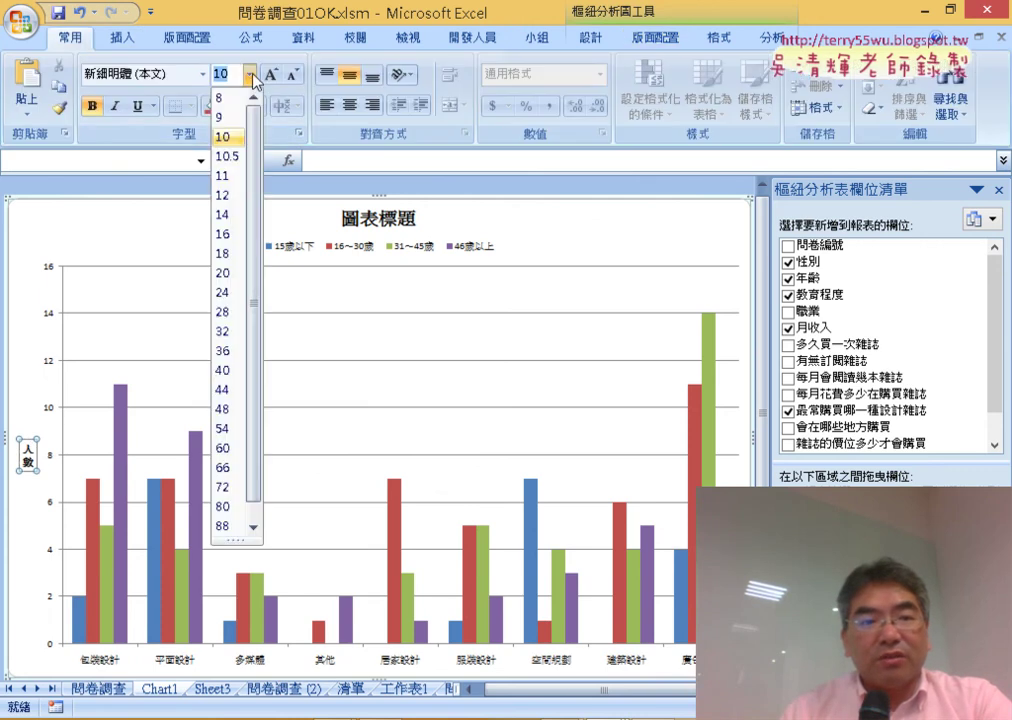
click(222, 234)
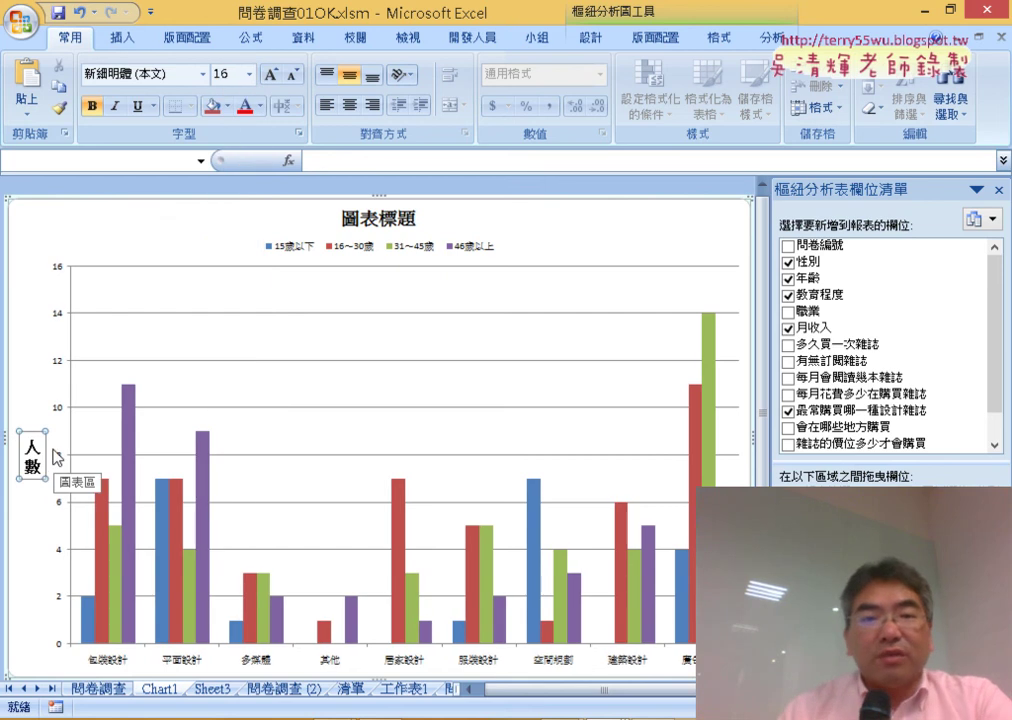
click(656, 38)
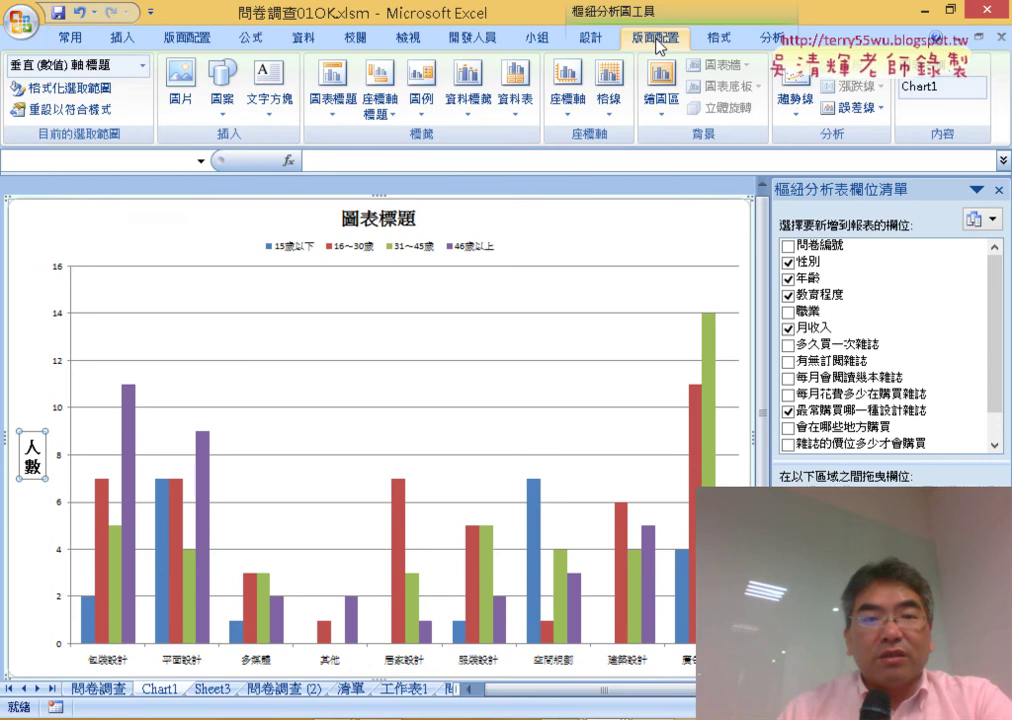
click(384, 120)
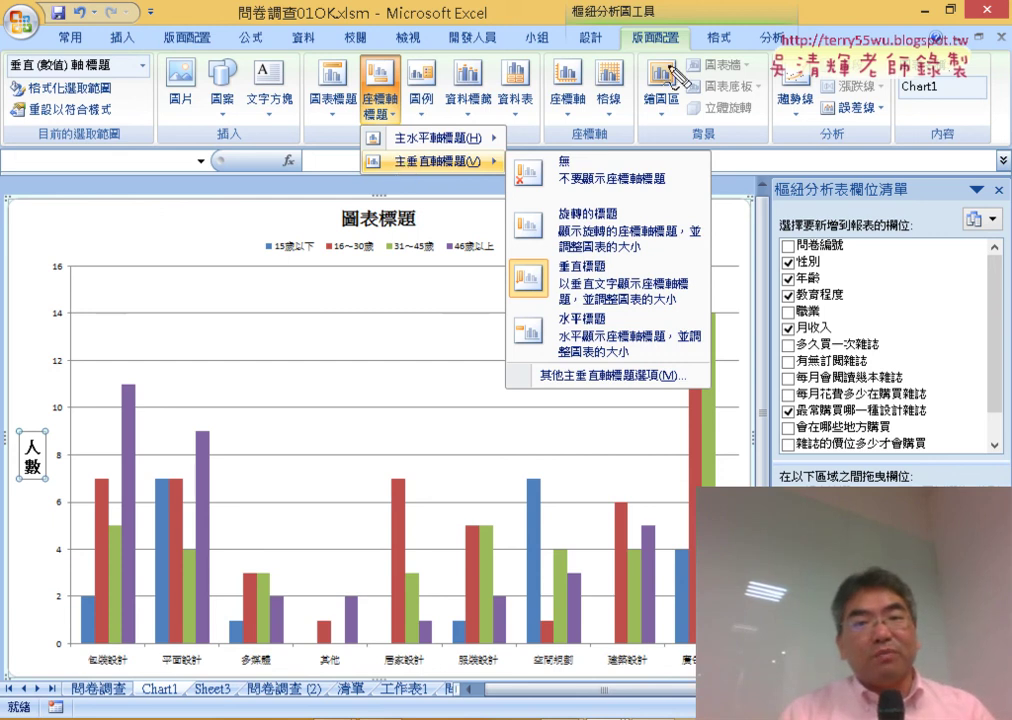
Mark the Layout tab, Axis Titles and Vertical Title choices with the pen, then clear them.
drag(688, 38, 676, 54)
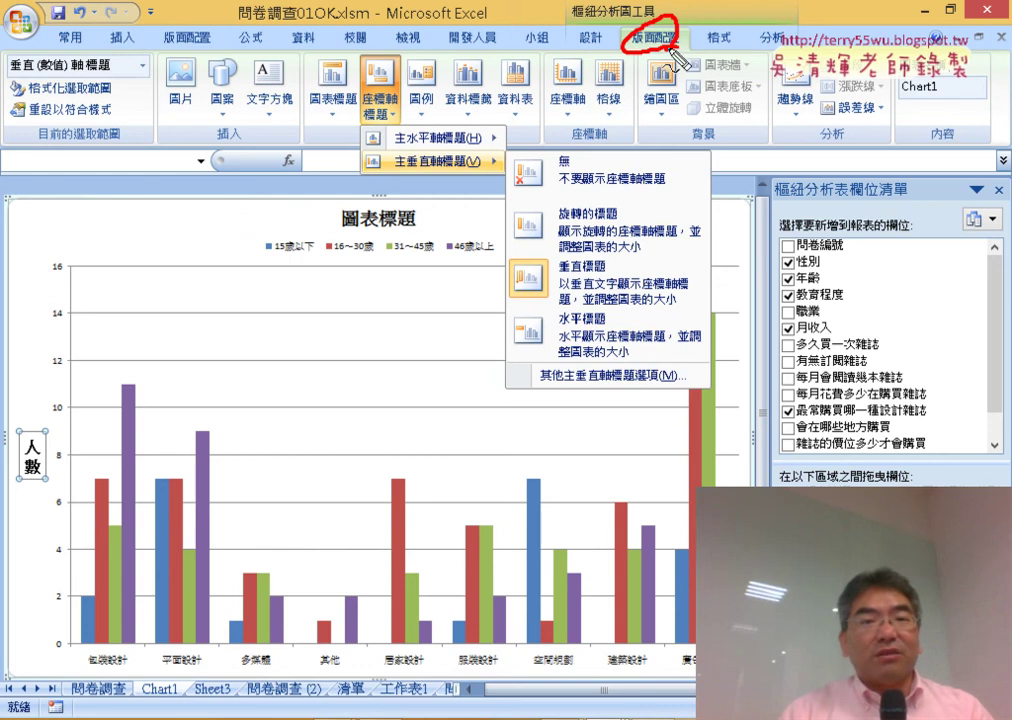
drag(390, 32, 360, 38)
mouse_move(436, 183)
mouse_down()
mouse_move(418, 184)
mouse_move(463, 185)
mouse_up()
drag(560, 242, 572, 330)
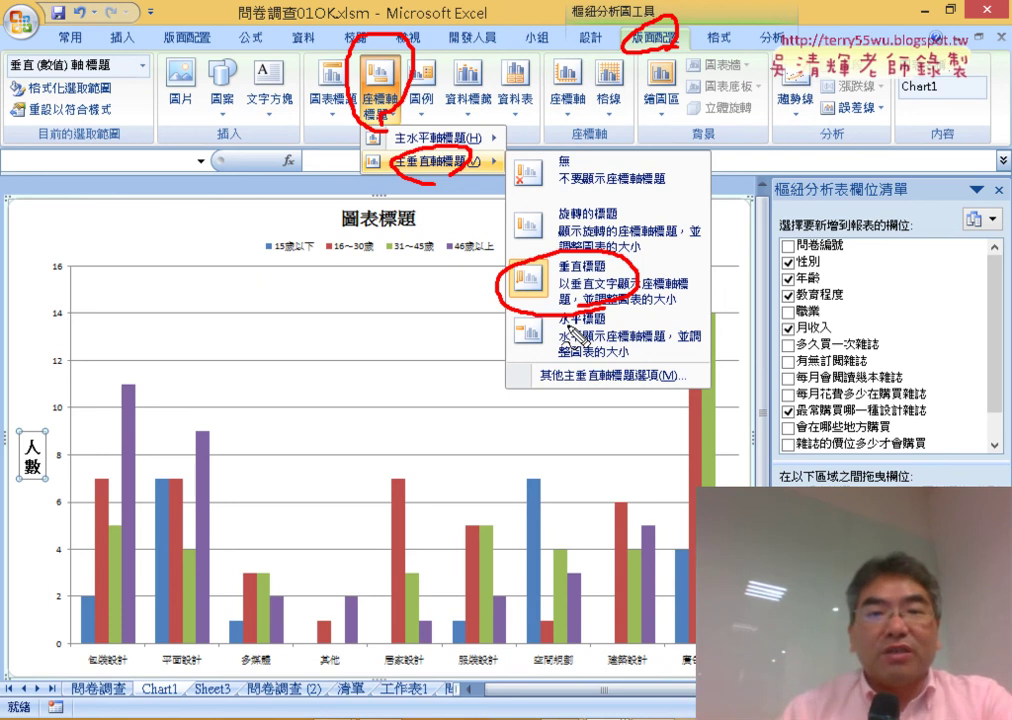
key(Escape)
Turn on Major & Minor Gridlines for both the primary horizontal and primary vertical axes.
click(609, 88)
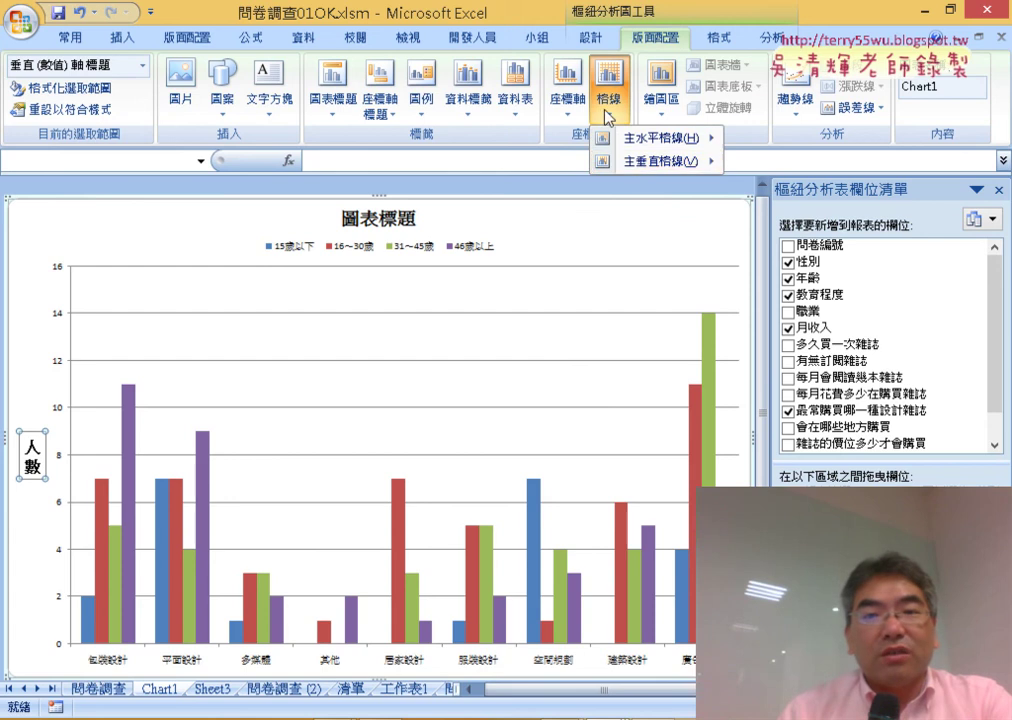
mouse_move(660, 138)
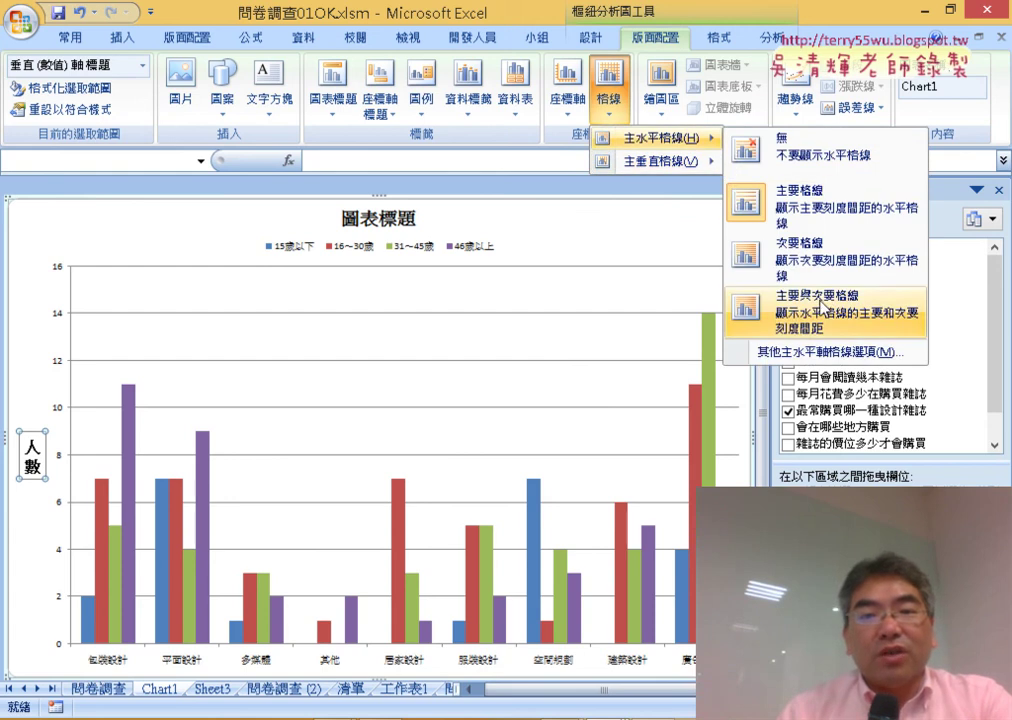
click(822, 303)
click(661, 88)
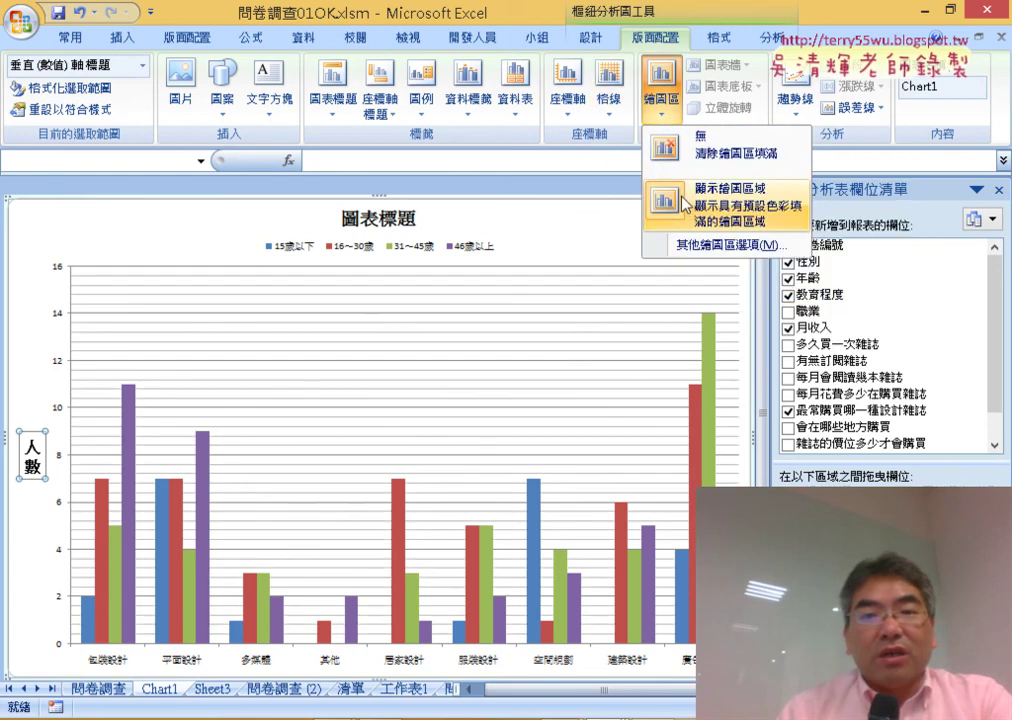
click(608, 100)
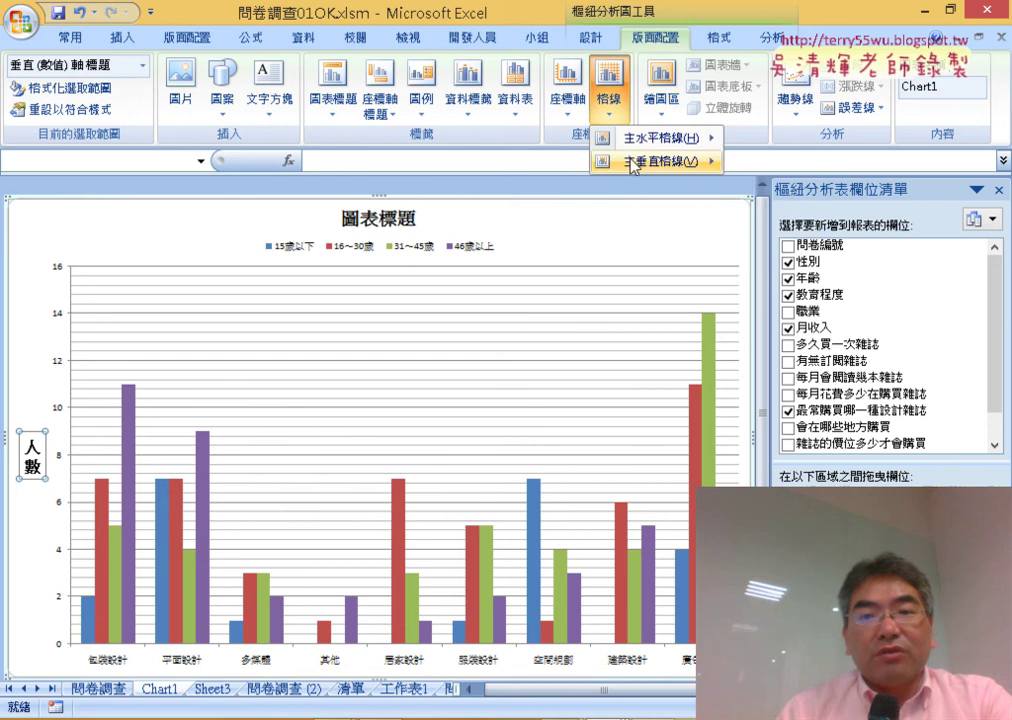
mouse_move(660, 161)
click(817, 338)
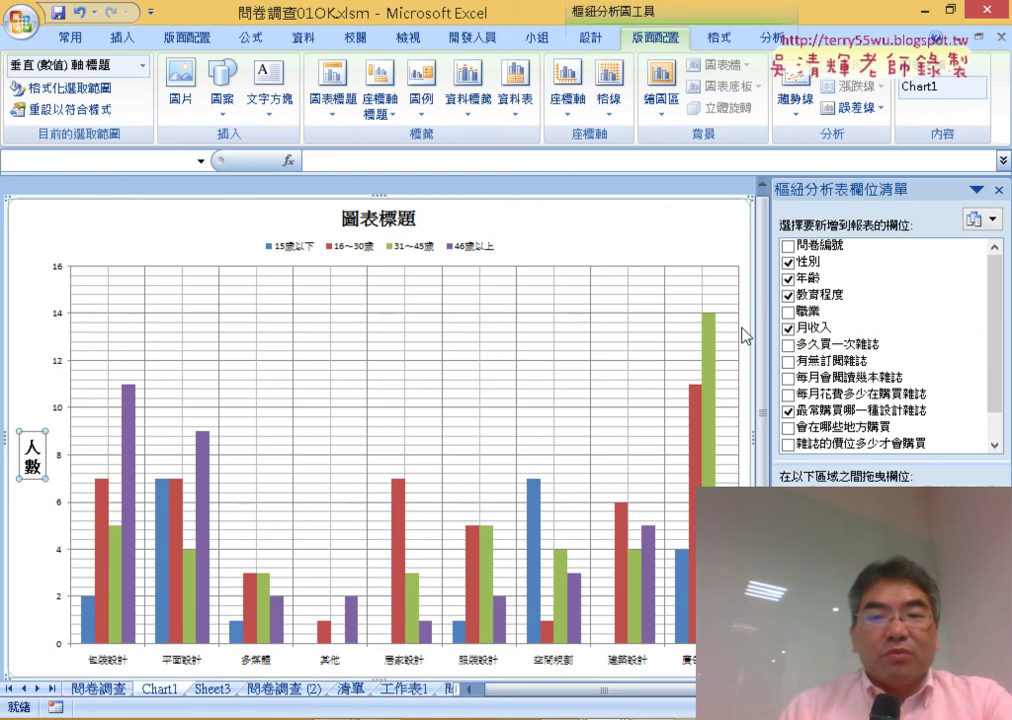
Select the green 31～45歲 series, the major gridlines and the plot area in turn.
click(716, 408)
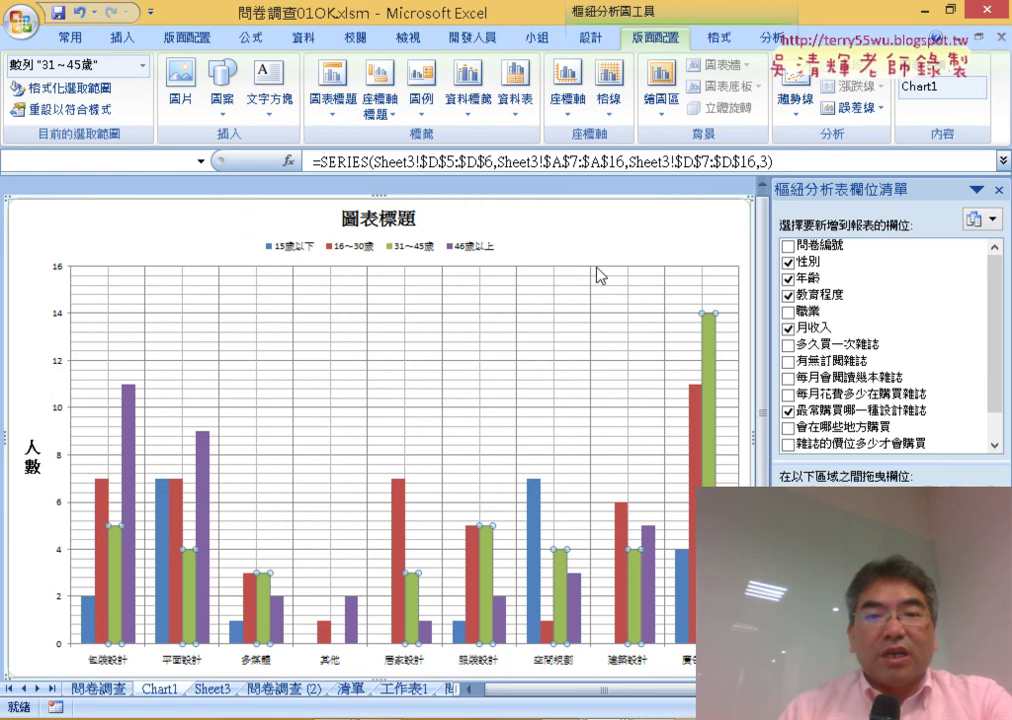
click(597, 268)
click(585, 275)
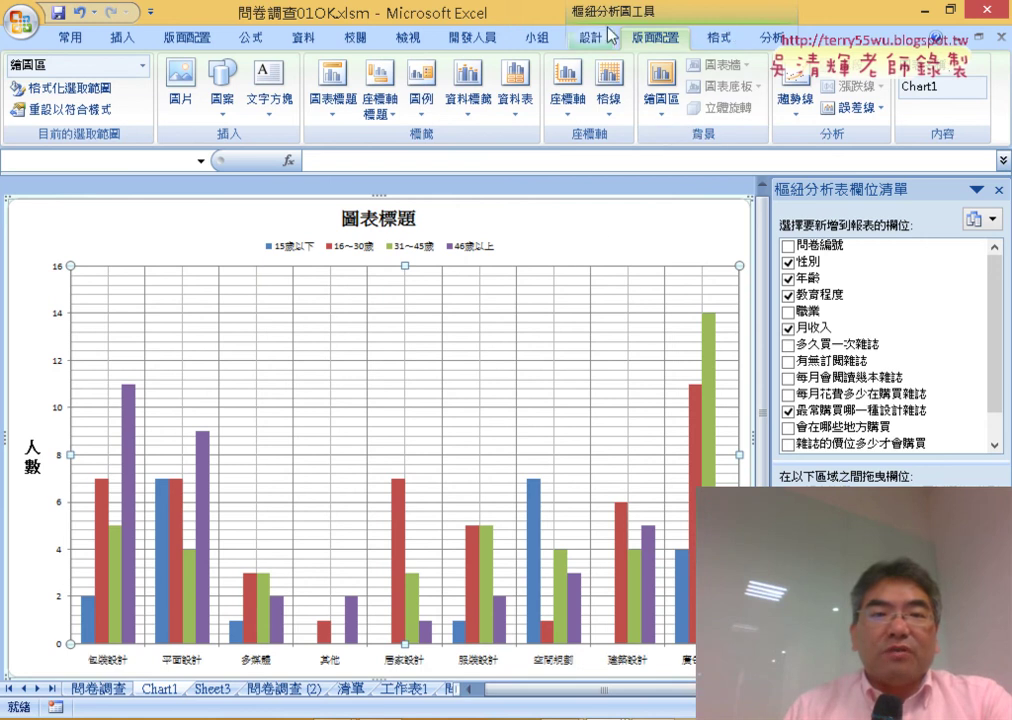
Change the PivotChart's type to 100% Stacked Column.
click(583, 37)
click(33, 95)
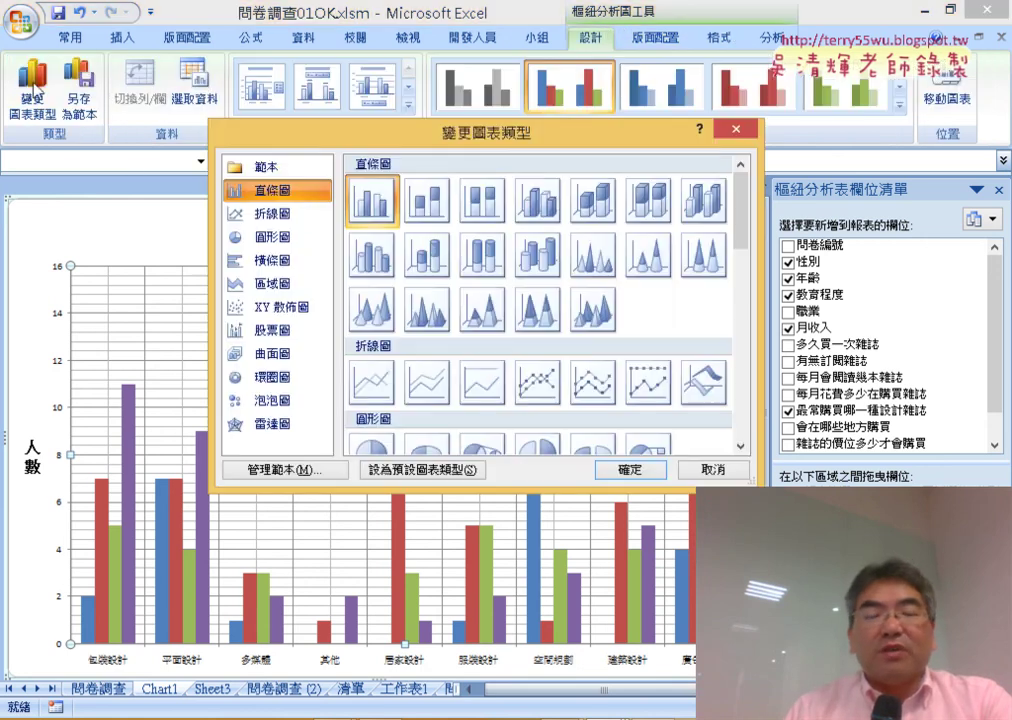
click(485, 215)
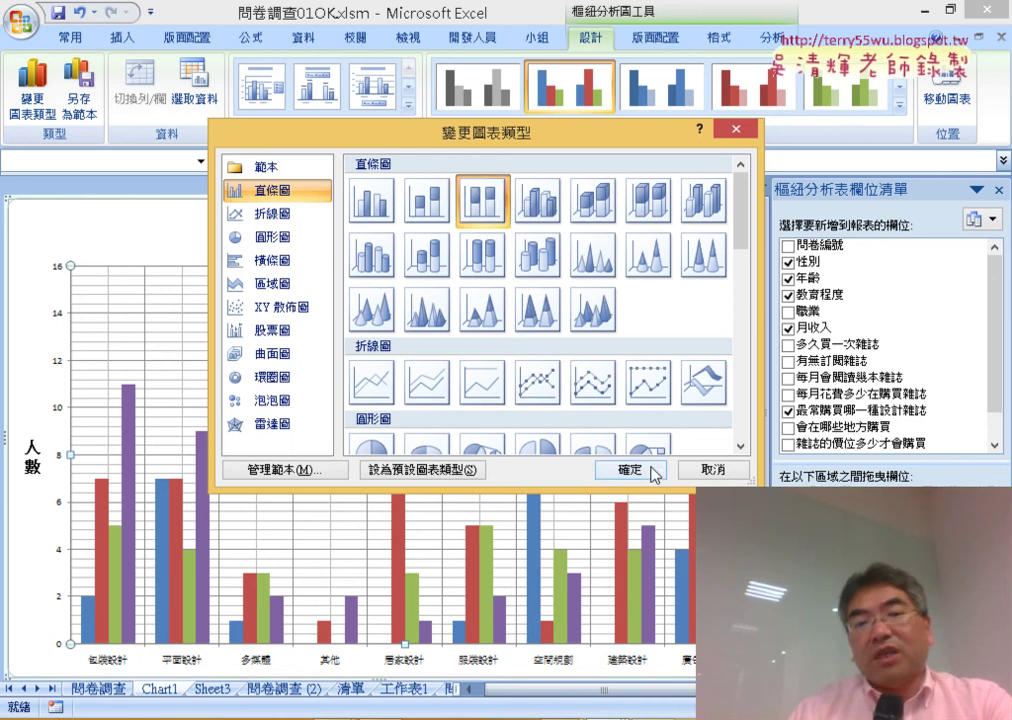
click(645, 470)
mouse_move(640, 462)
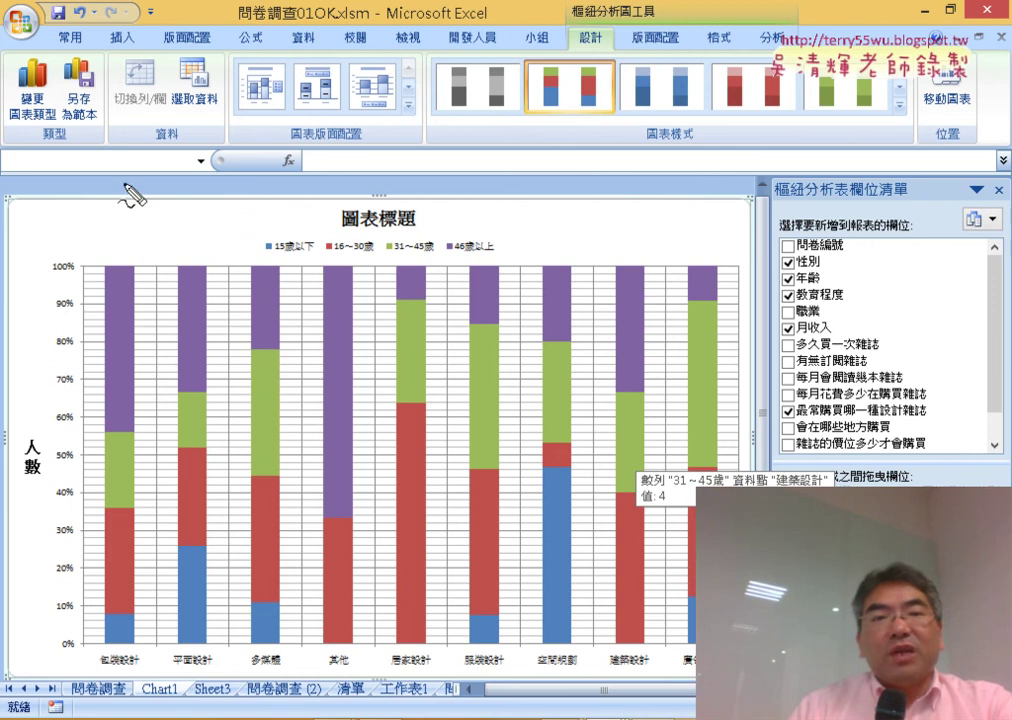
Annotate the Change Chart Type button and the new chart for viewers, then clear the marks.
drag(55, 140, 58, 132)
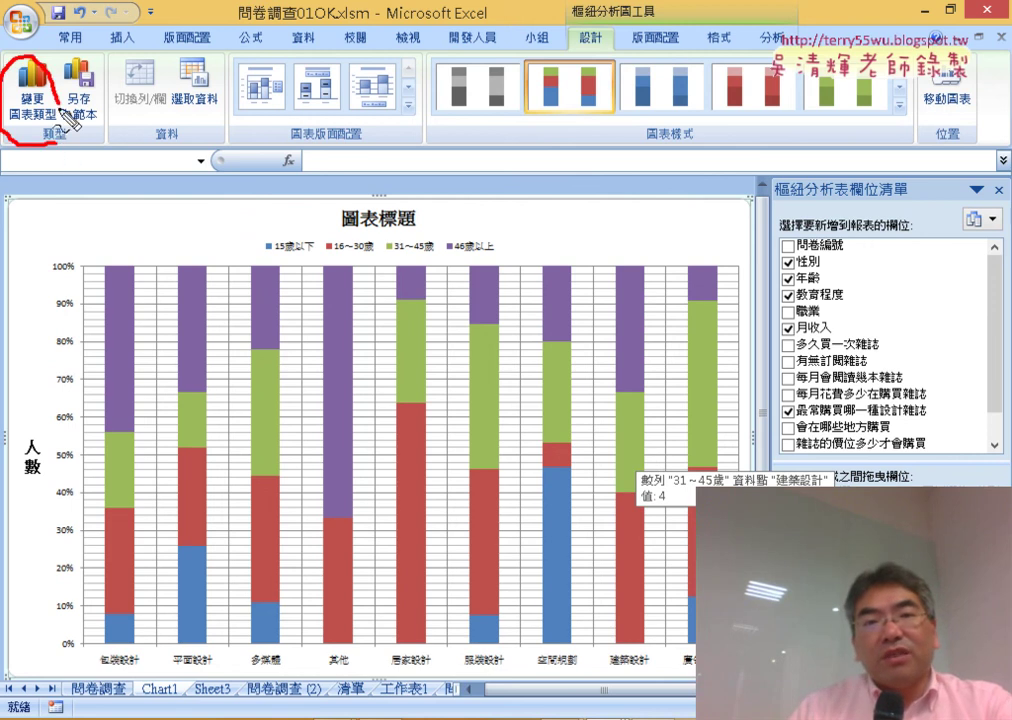
mouse_move(620, 59)
mouse_down()
mouse_move(575, 62)
mouse_move(605, 24)
mouse_up()
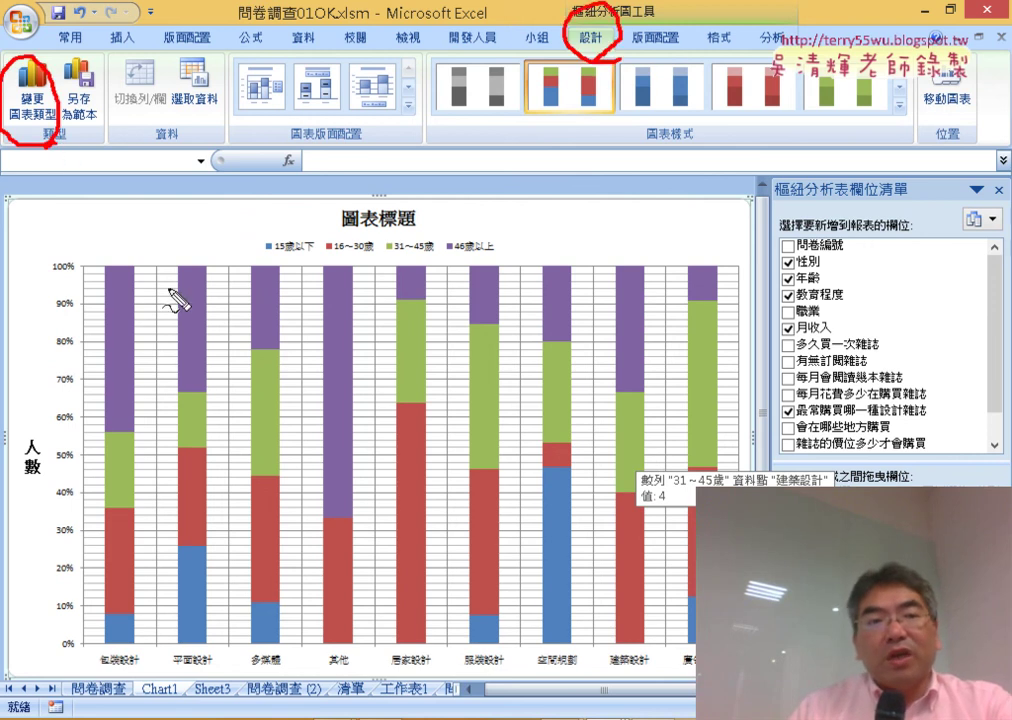
mouse_move(180, 285)
mouse_down()
mouse_move(55, 140)
mouse_move(105, 152)
mouse_up()
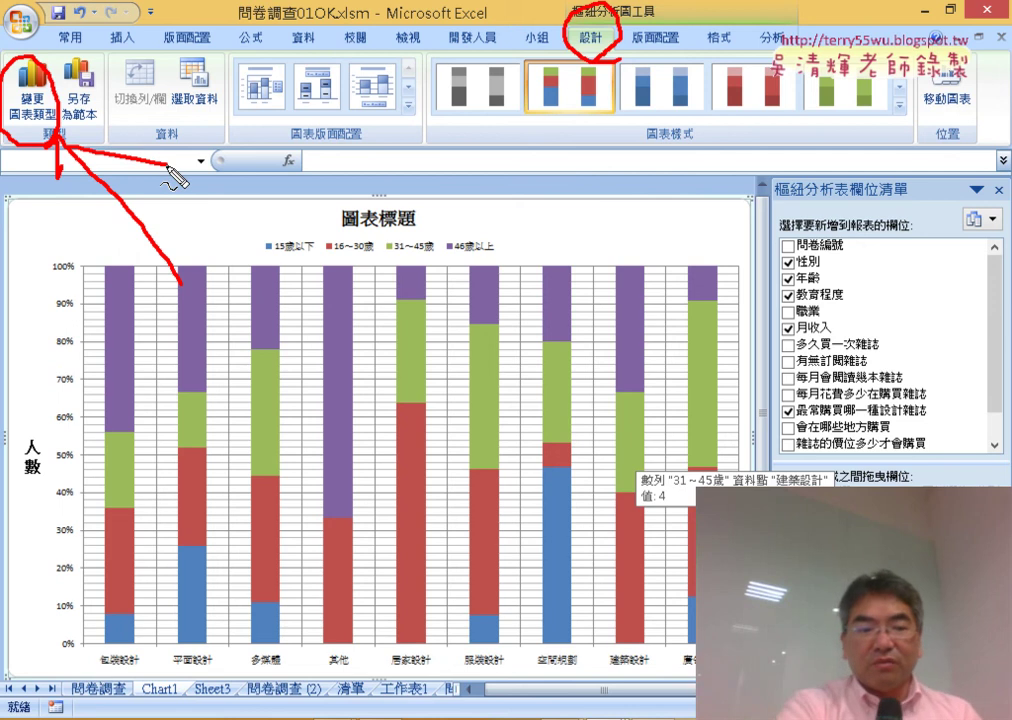
key(Escape)
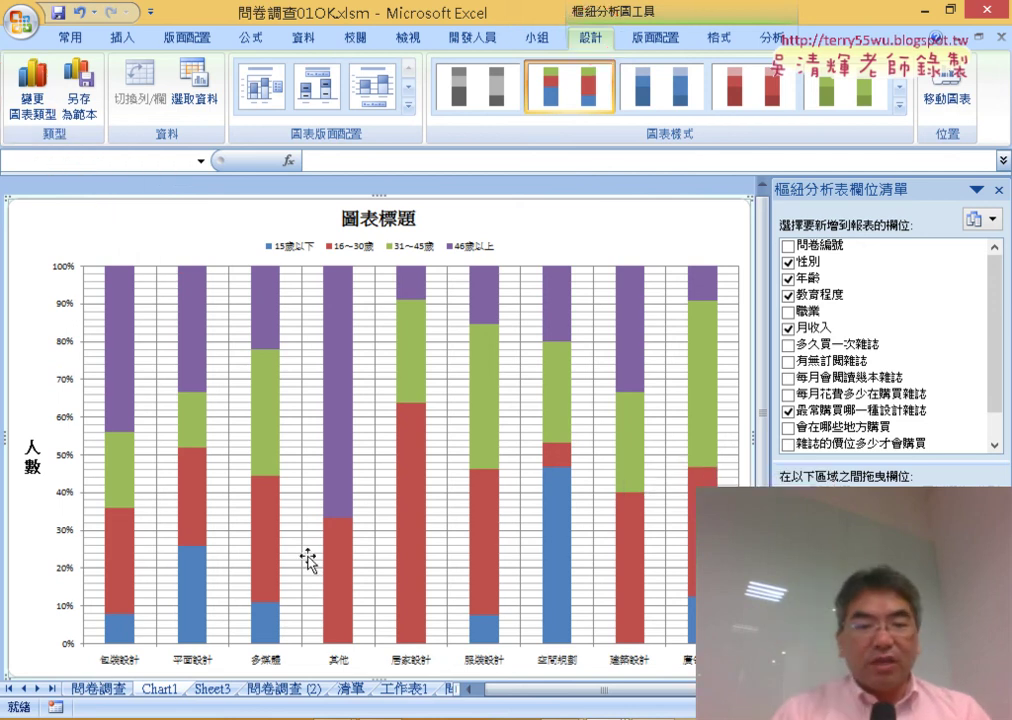
Page the PowerPoint handout forward to slide 113, 一鍵完成所有工作, then return to the Excel workbook.
mouse_move(557, 660)
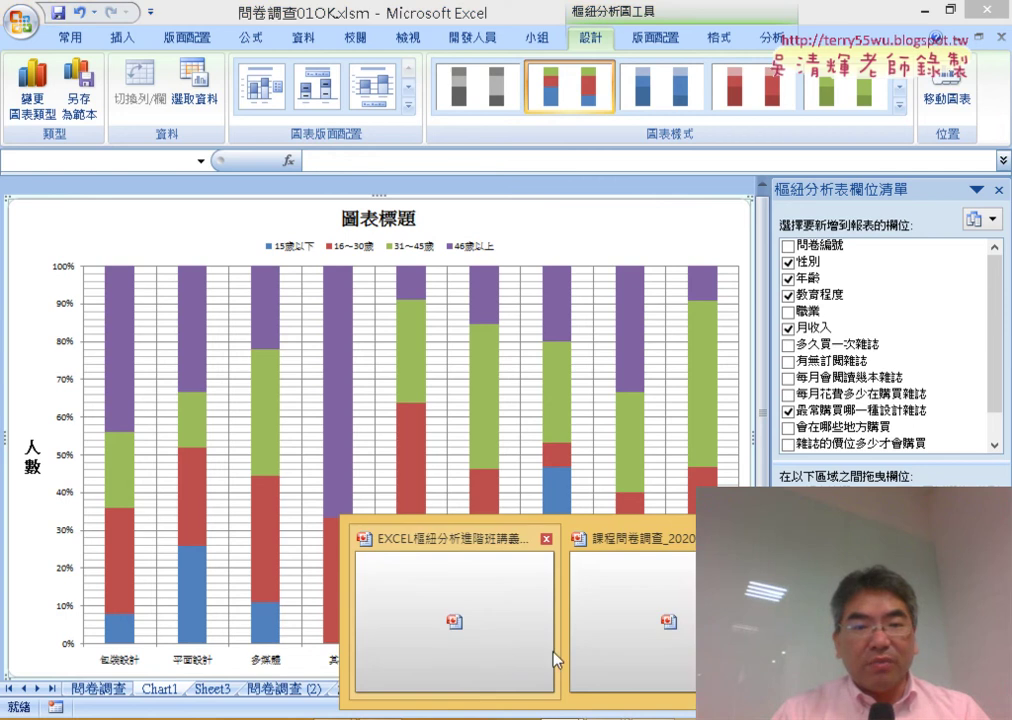
click(484, 645)
scroll(438, 497, down, 1)
scroll(437, 503, down, 1)
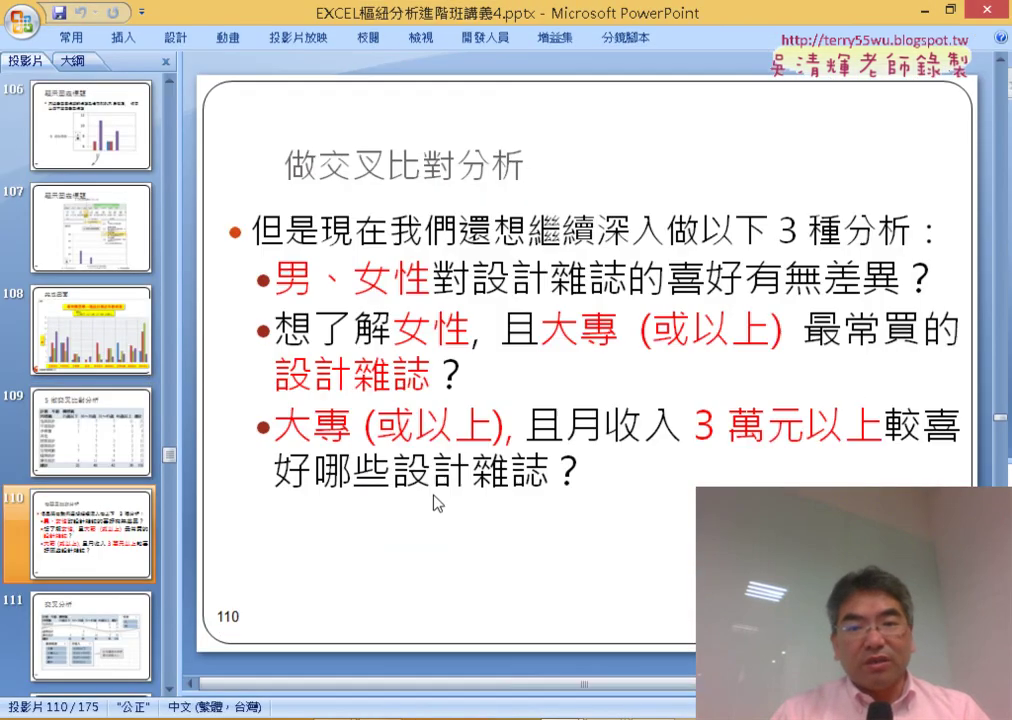
scroll(437, 500, down, 1)
scroll(437, 497, down, 1)
scroll(437, 497, down, 1)
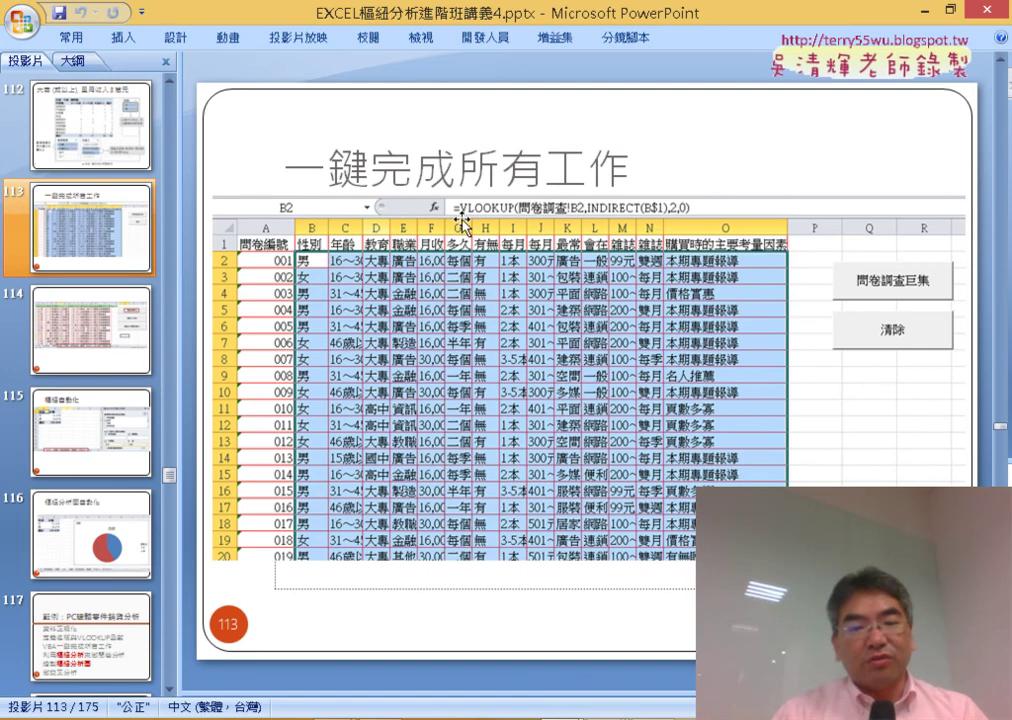
mouse_move(400, 718)
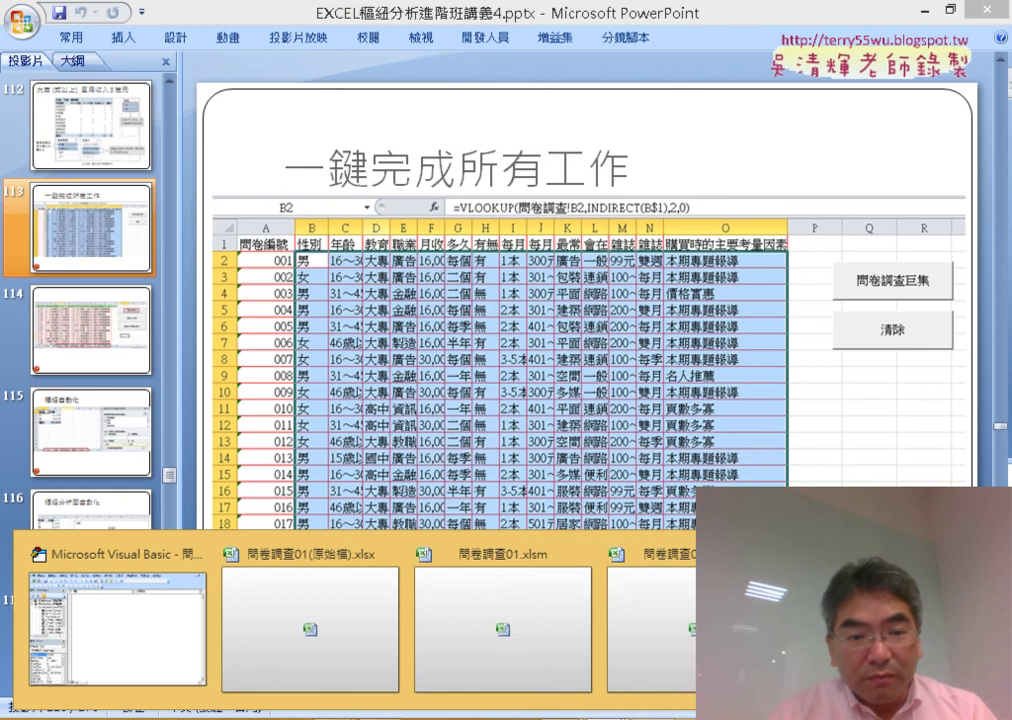
click(650, 615)
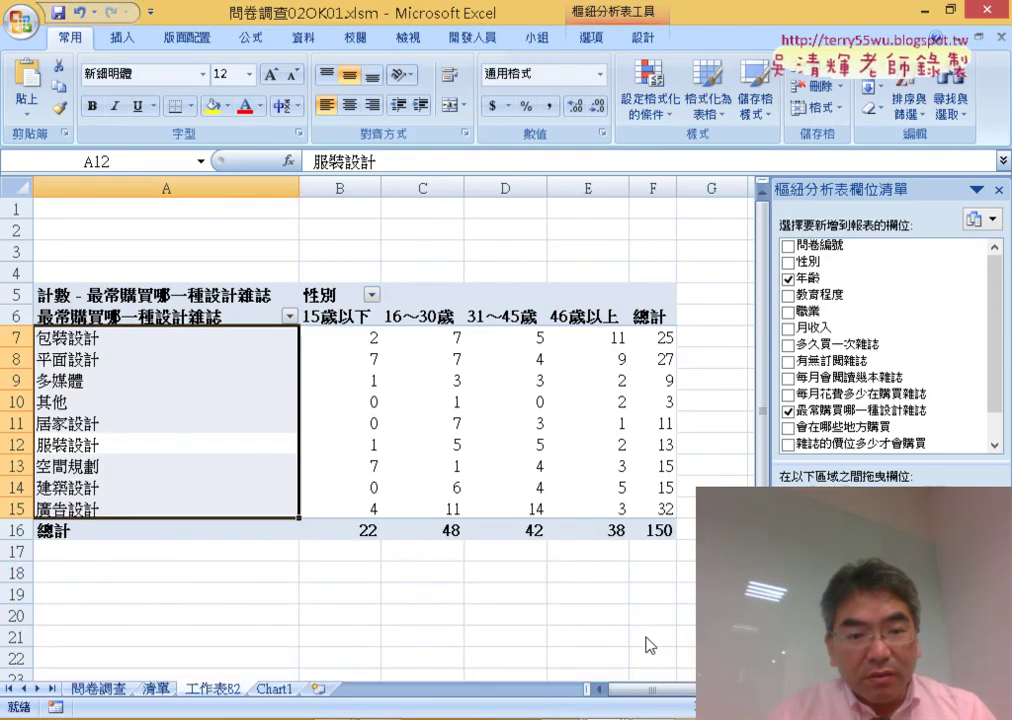
Switch to 問卷調查01.xlsm and look through its Sheet1, 清單 and 問卷調查 sheets.
key(ctrl+Tab)
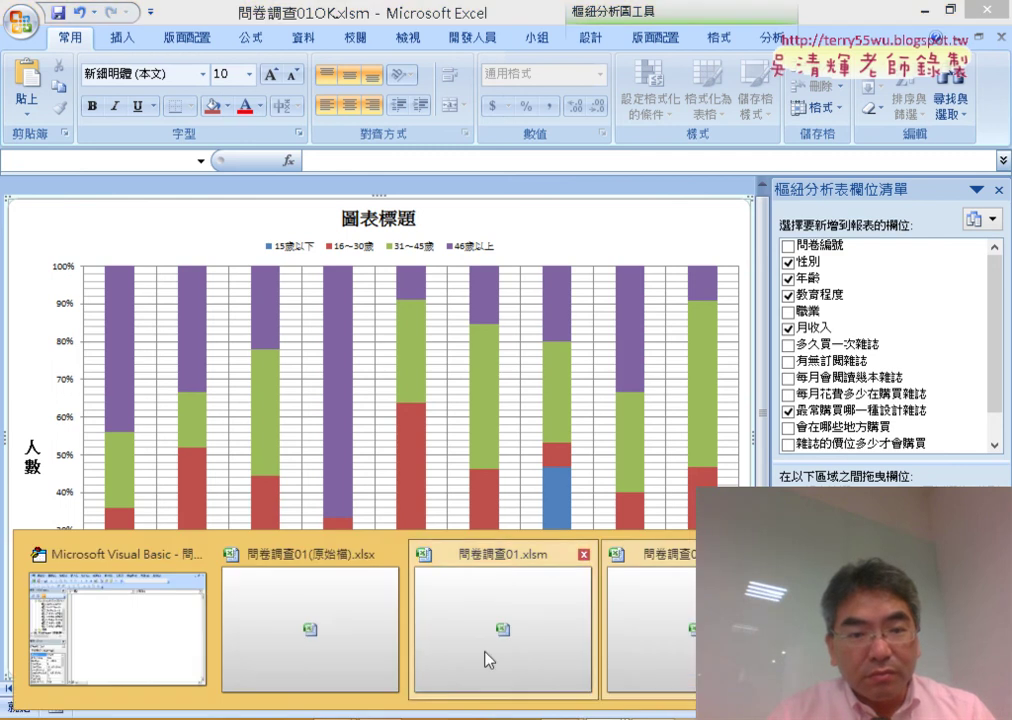
click(486, 659)
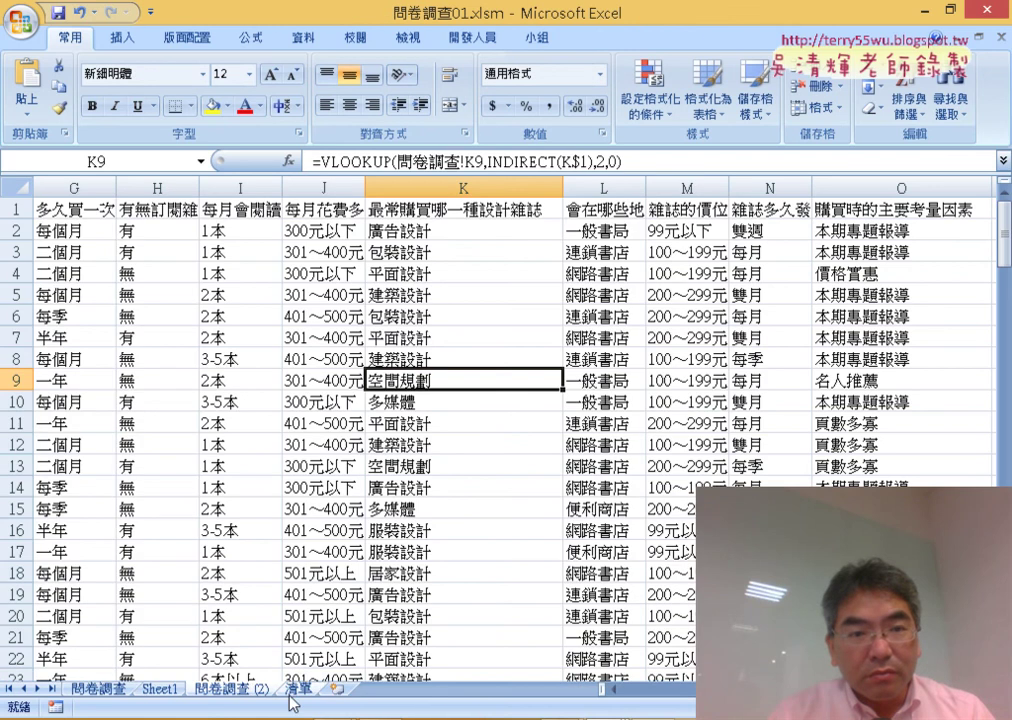
click(163, 687)
click(299, 689)
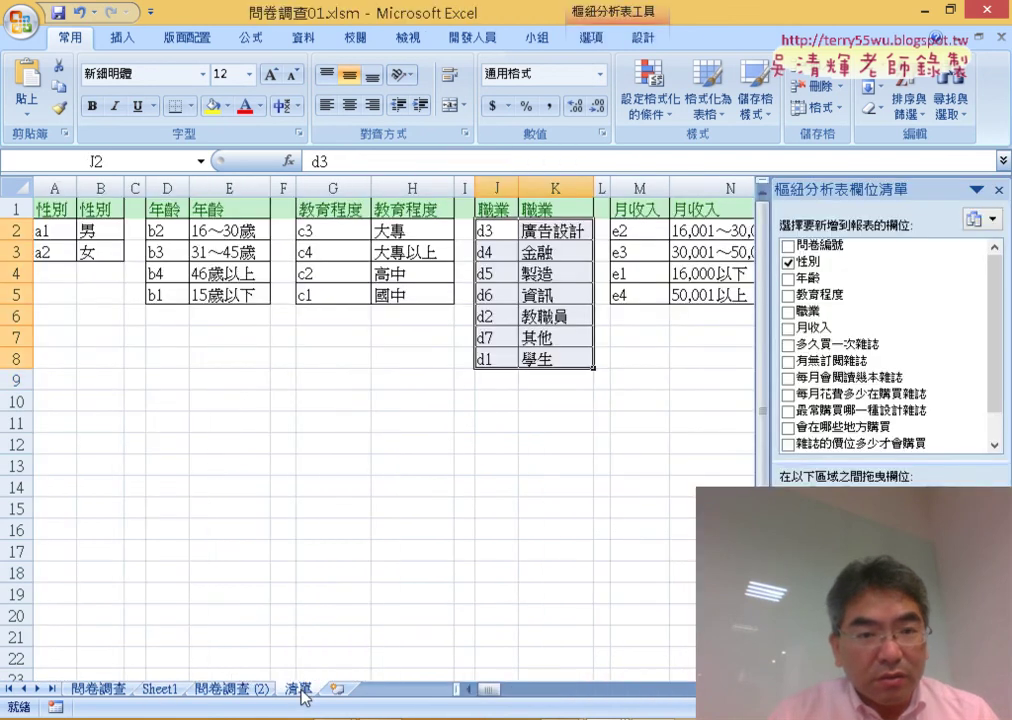
click(115, 689)
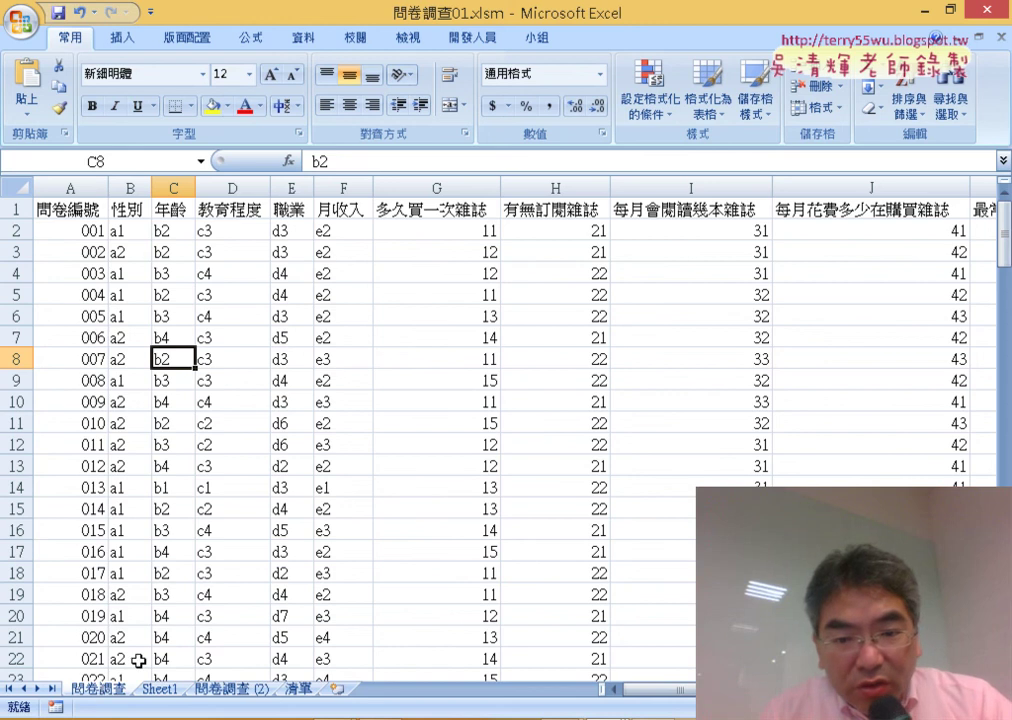
Check the 清單 and 問卷調查 sheets of 問卷調查02OK01, then move to the 問卷調查01OK workbook.
mouse_move(510, 703)
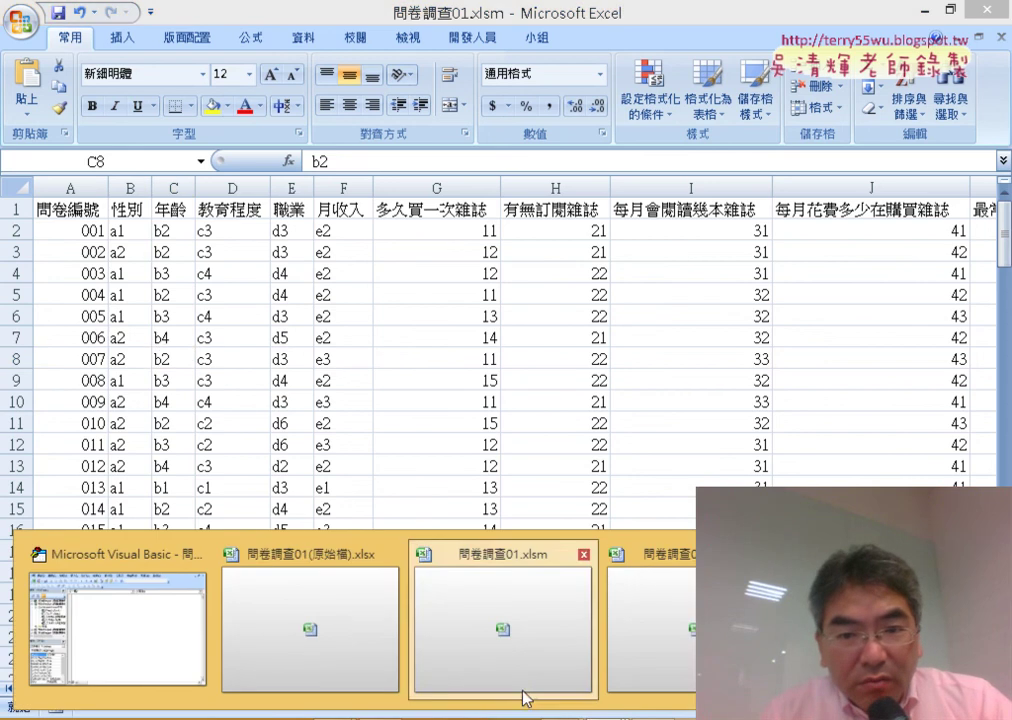
click(650, 620)
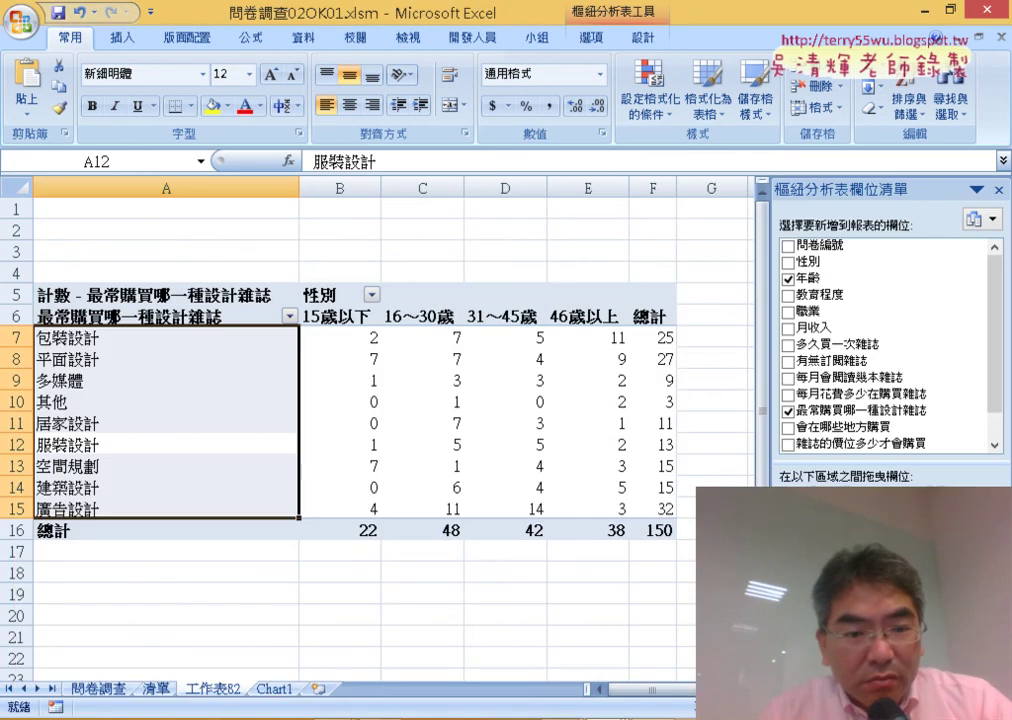
click(153, 690)
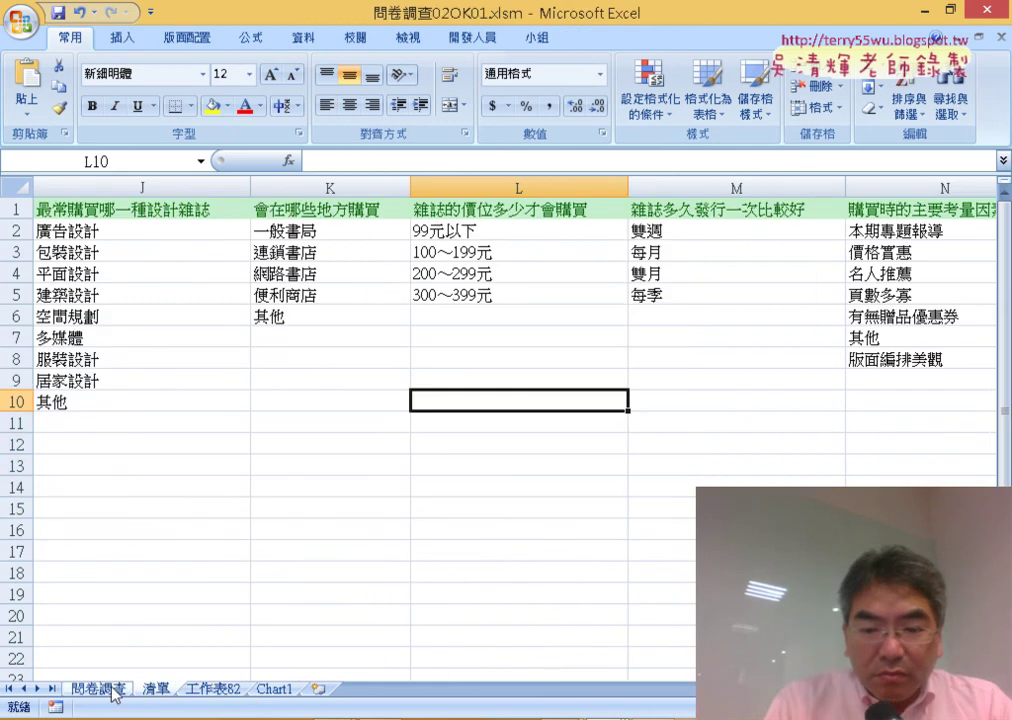
click(110, 691)
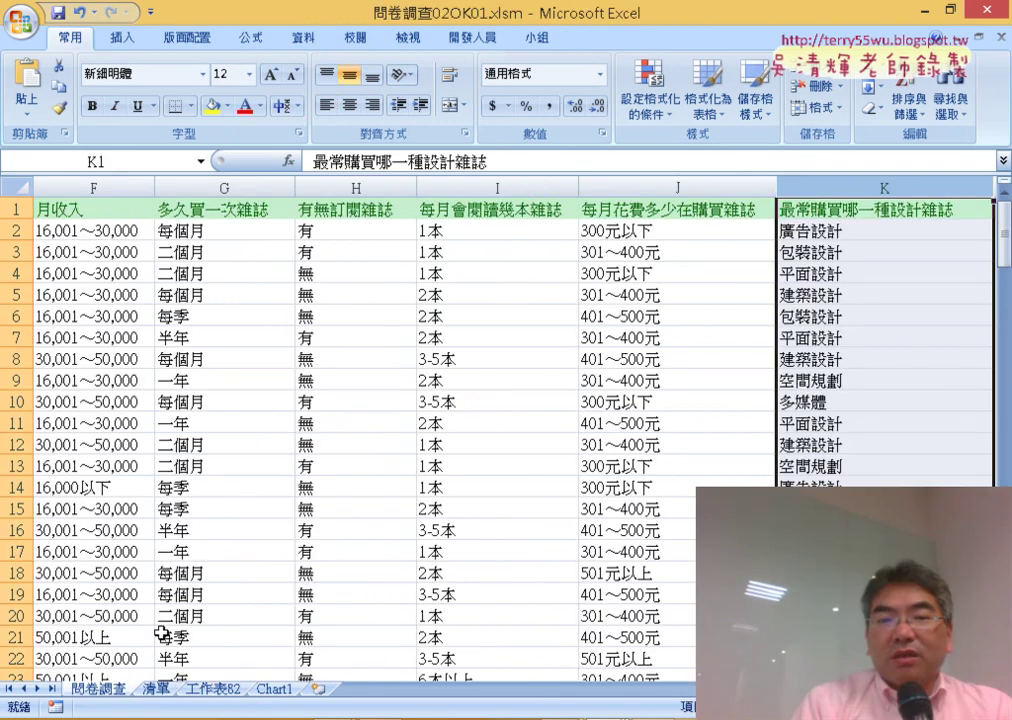
key(ctrl+Tab)
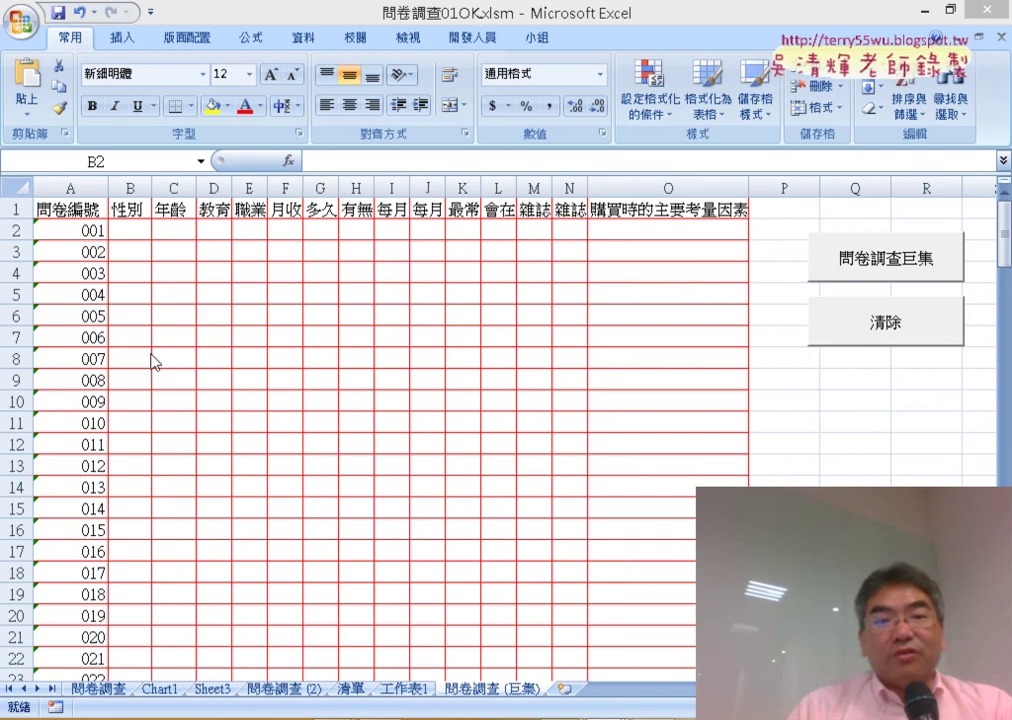
Run the 問卷調查巨集 macro, clear the answers with 清除, then run 問卷調查巨集 again.
click(895, 270)
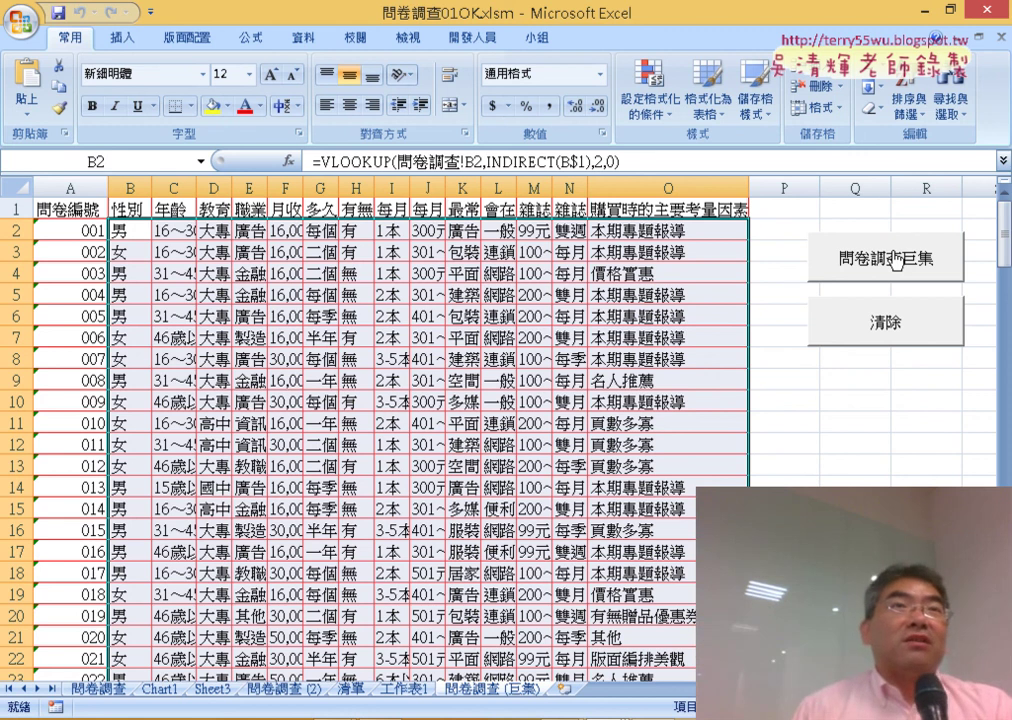
click(884, 328)
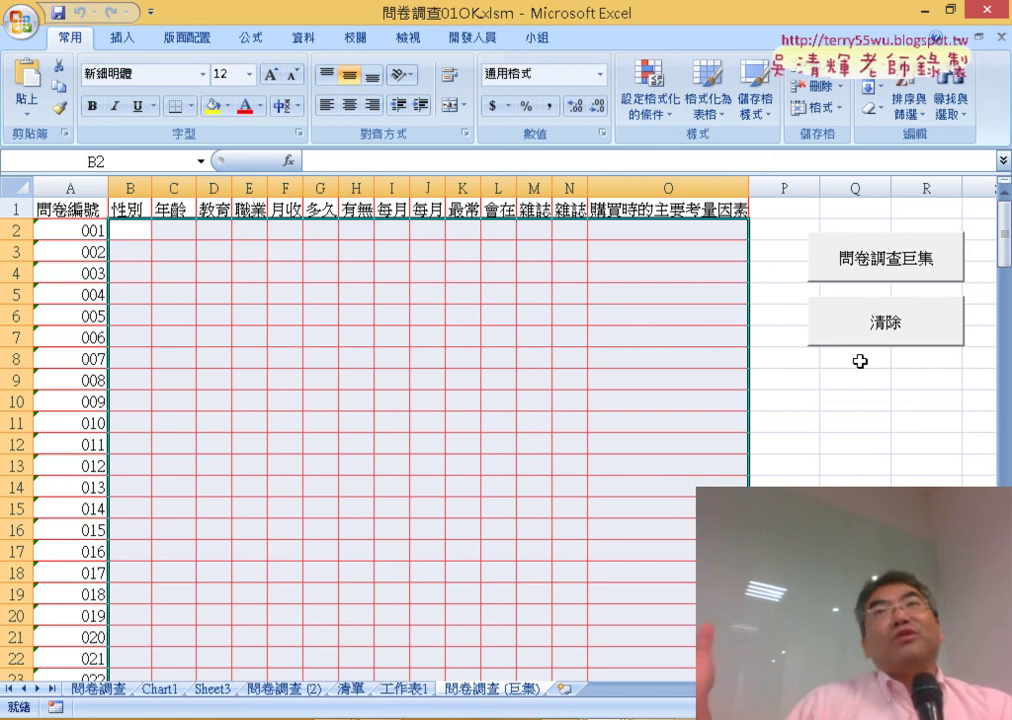
click(881, 271)
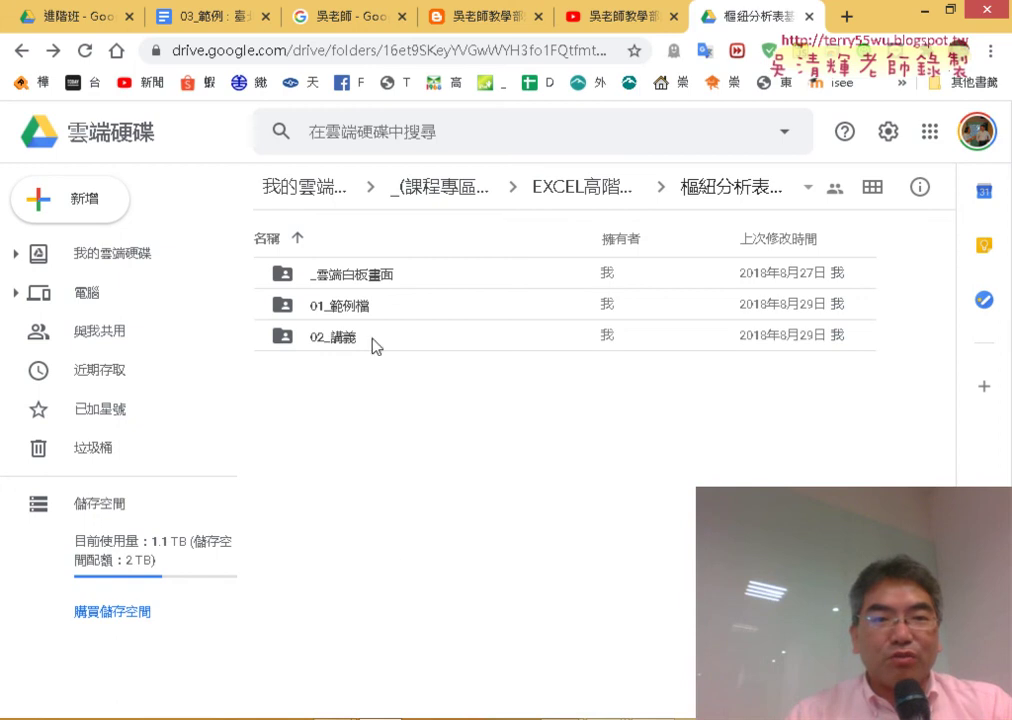
Open _雲端白板畫面, then 進階班, and select the 05_市場調查分析 document.
double_click(375, 276)
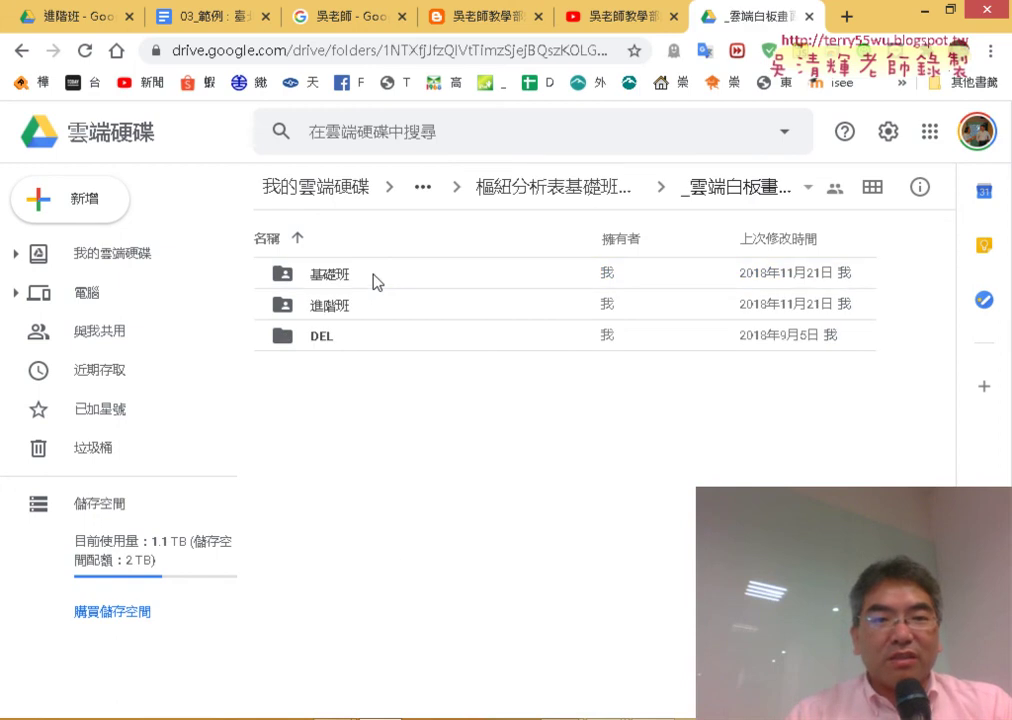
double_click(362, 316)
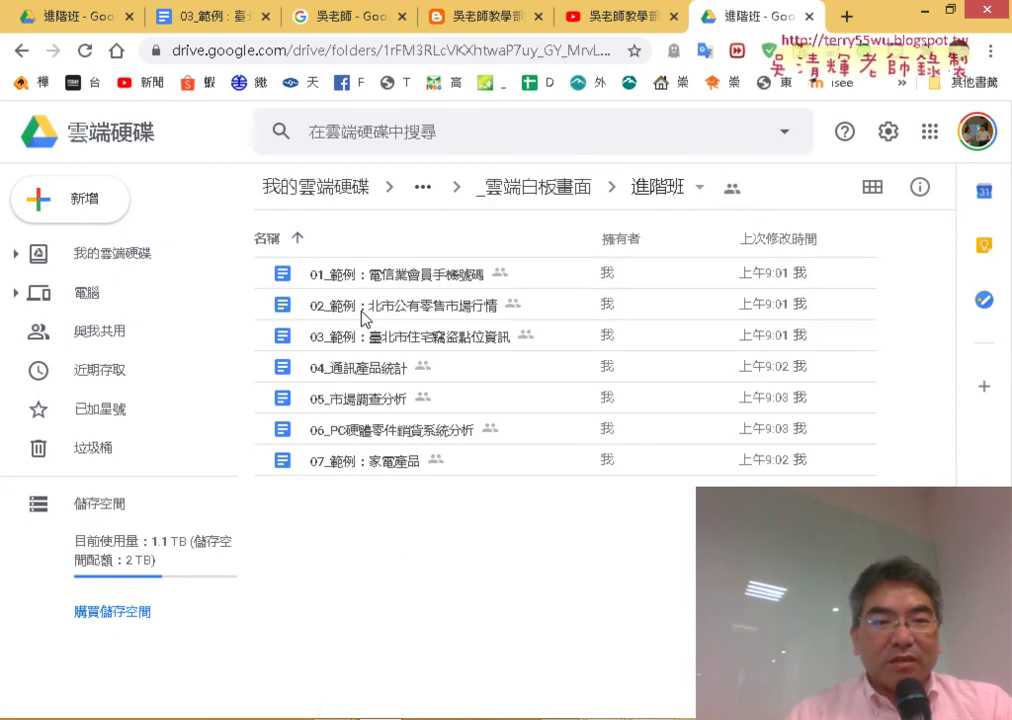
click(381, 414)
Open 05_市場調查分析, scroll to the VBA程式碼 section and highlight the survey macro code through End Sub.
double_click(381, 412)
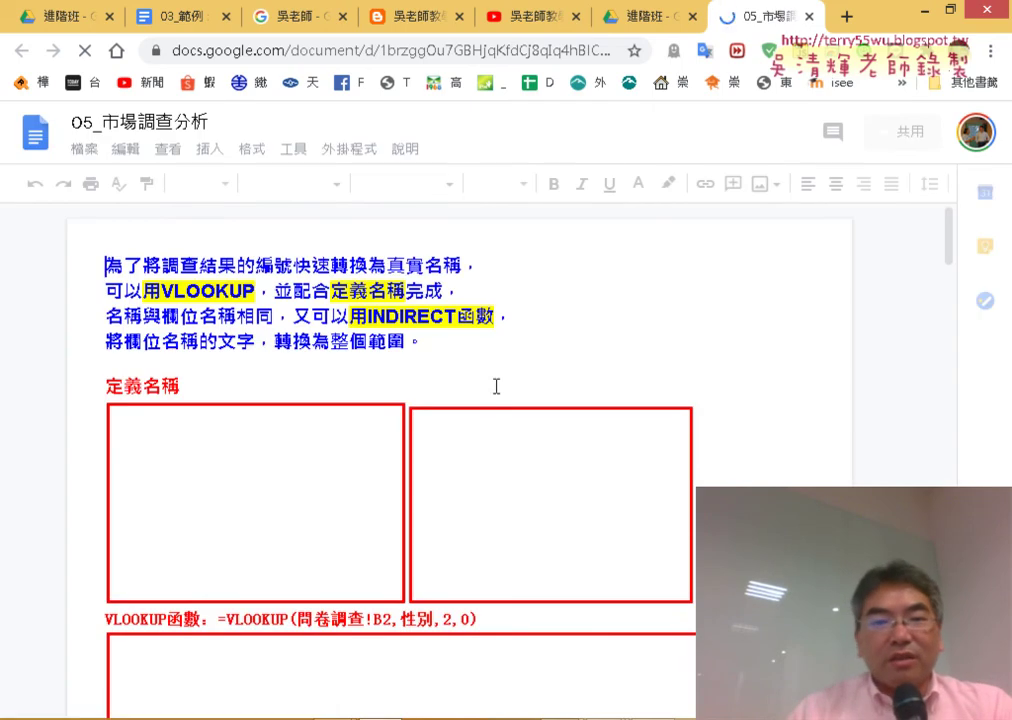
scroll(866, 343, down, 3)
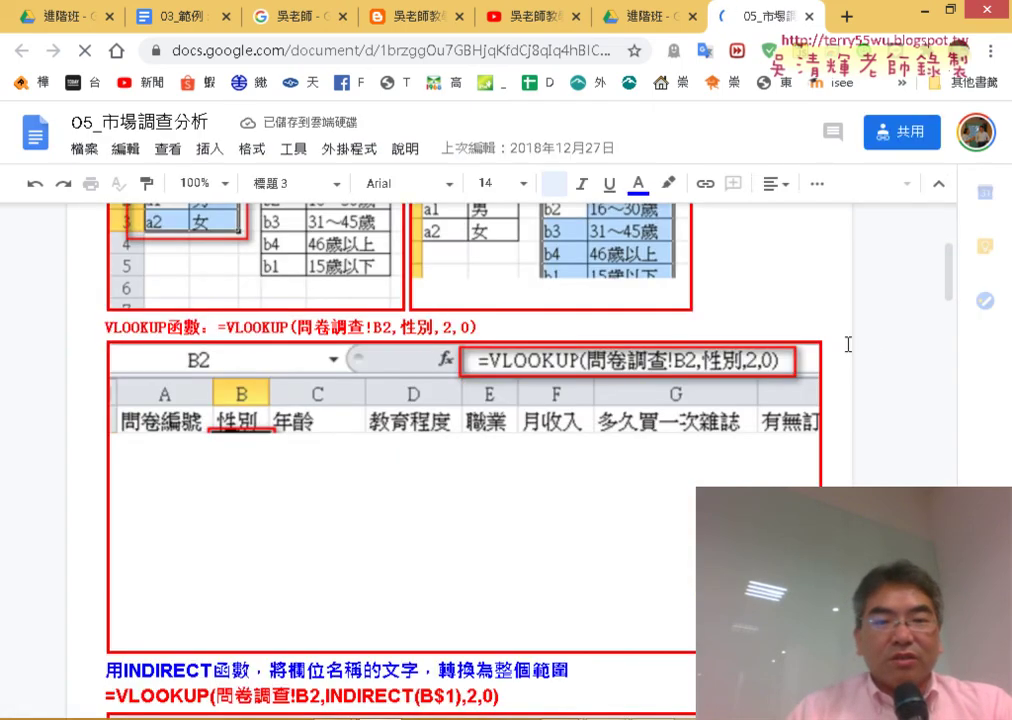
scroll(852, 343, down, 3)
scroll(848, 343, down, 3)
scroll(848, 340, down, 2)
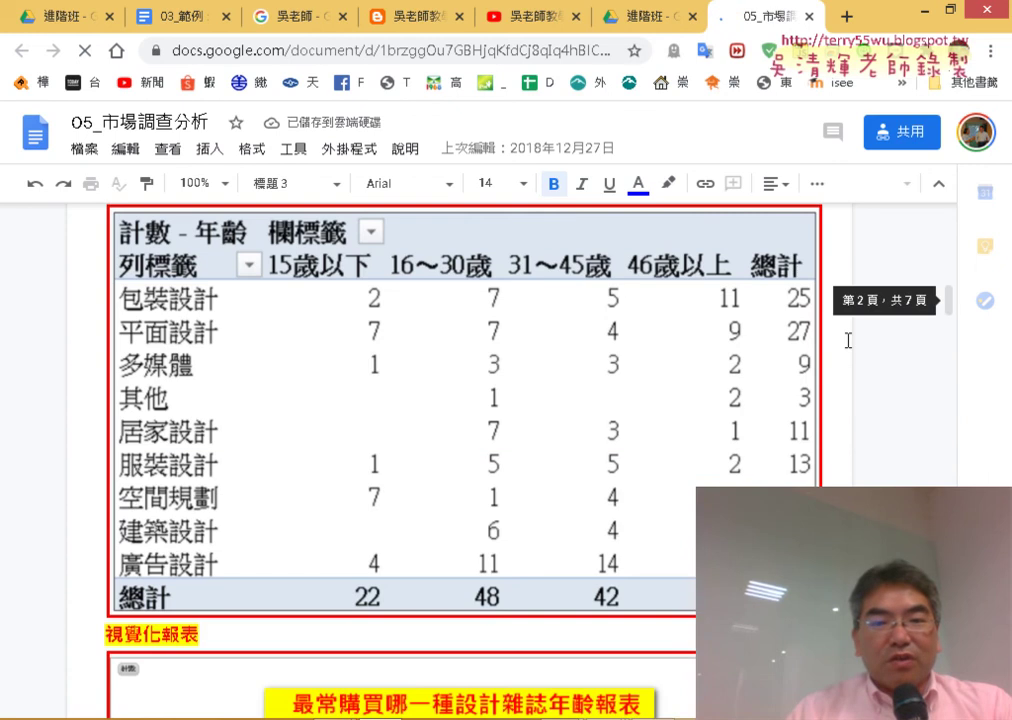
scroll(848, 340, down, 5)
scroll(848, 340, down, 1)
scroll(850, 342, up, 2)
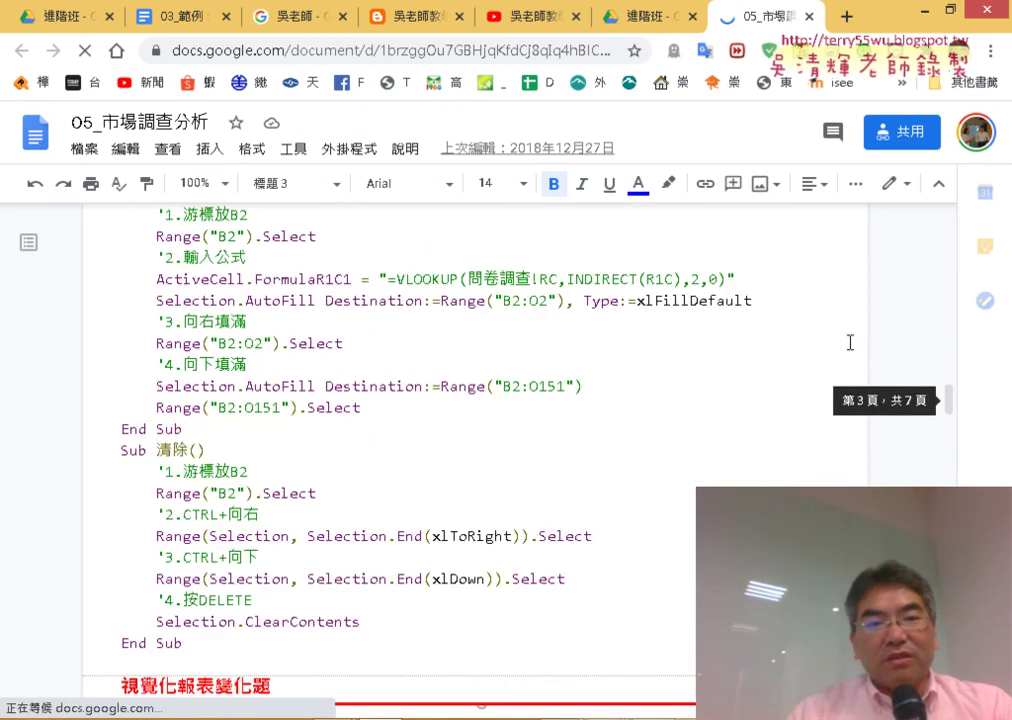
scroll(850, 342, up, 1)
drag(121, 290, 268, 290)
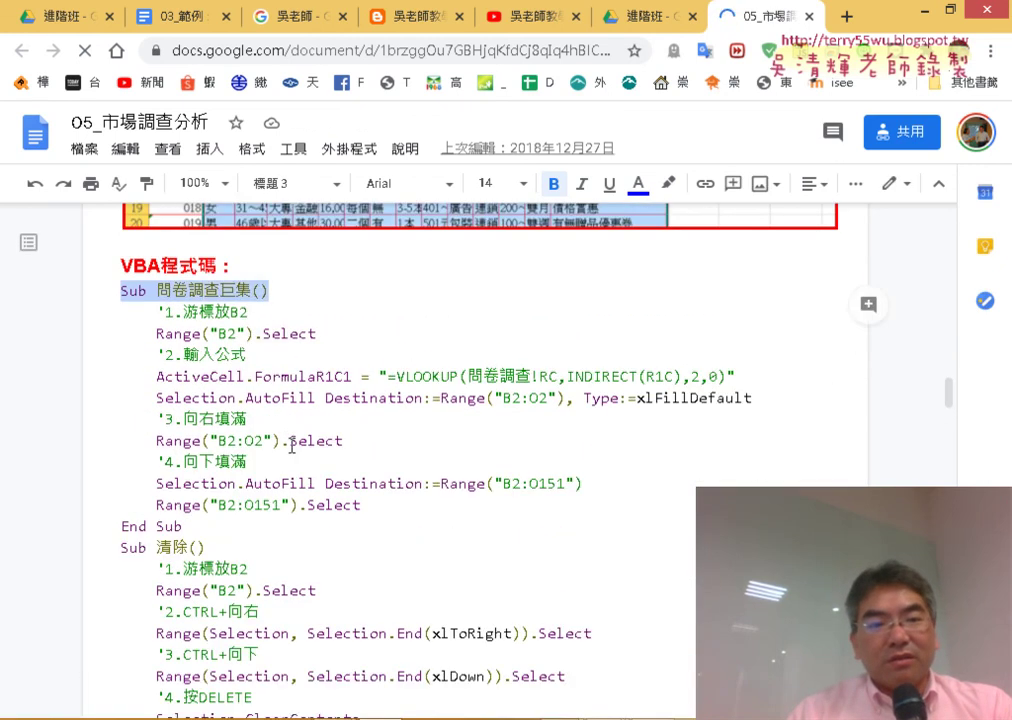
drag(292, 447, 298, 533)
click(183, 333)
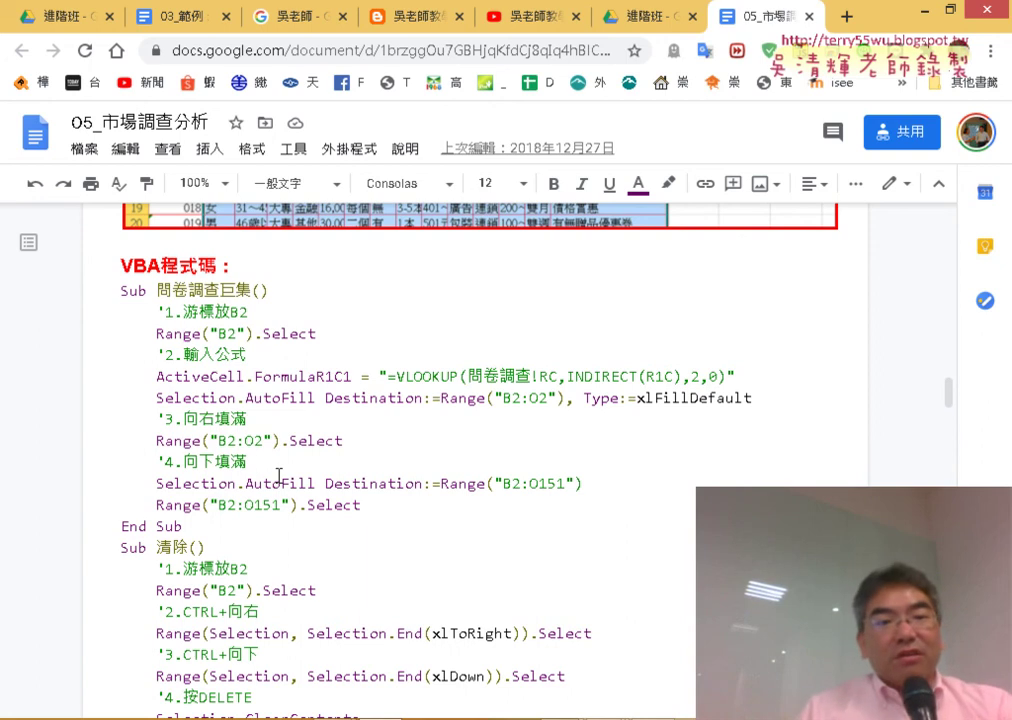
Scroll down the notes and highlight the 樞紐巨集 section heading.
scroll(384, 470, down, 5)
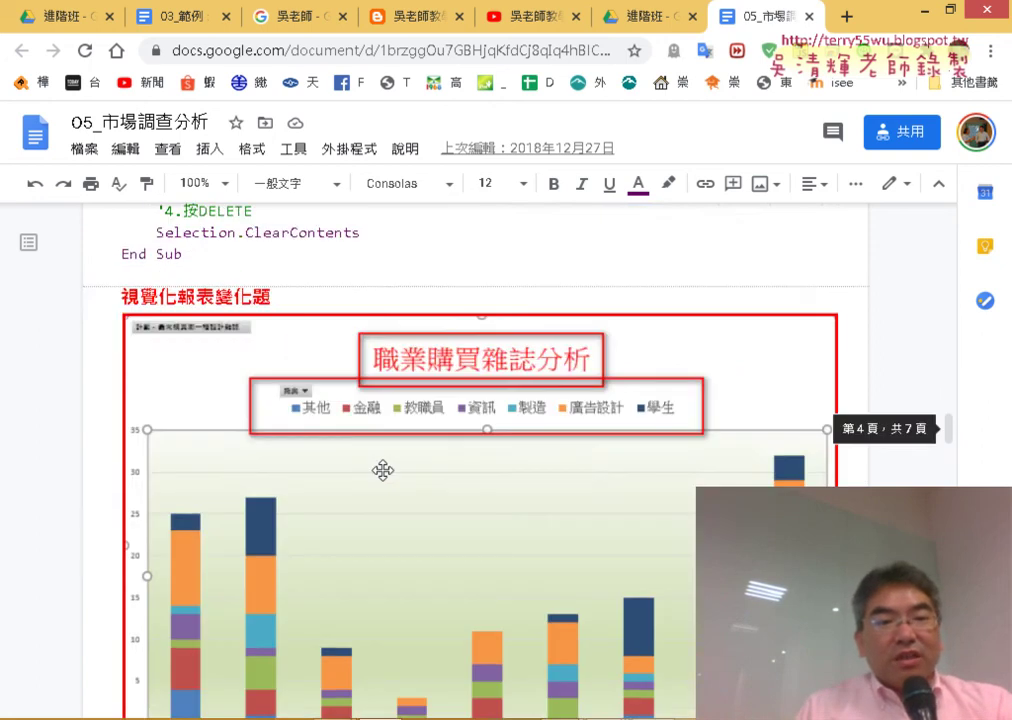
scroll(383, 470, down, 1)
scroll(383, 470, down, 2)
scroll(383, 470, down, 2)
scroll(384, 470, down, 2)
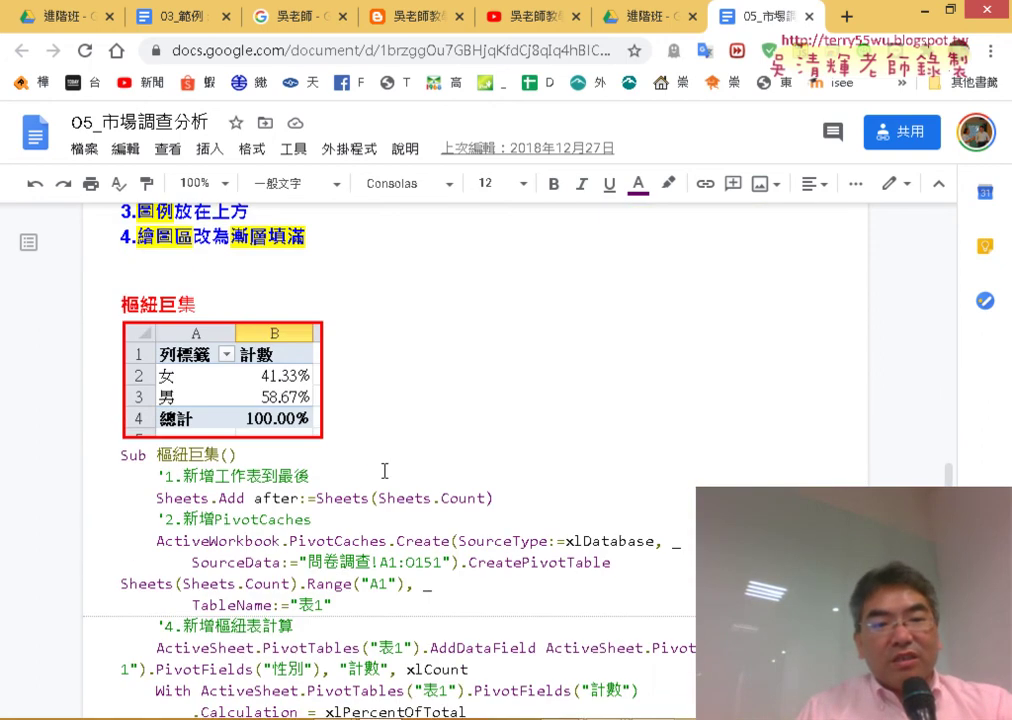
scroll(384, 470, down, 1)
scroll(300, 400, up, 1)
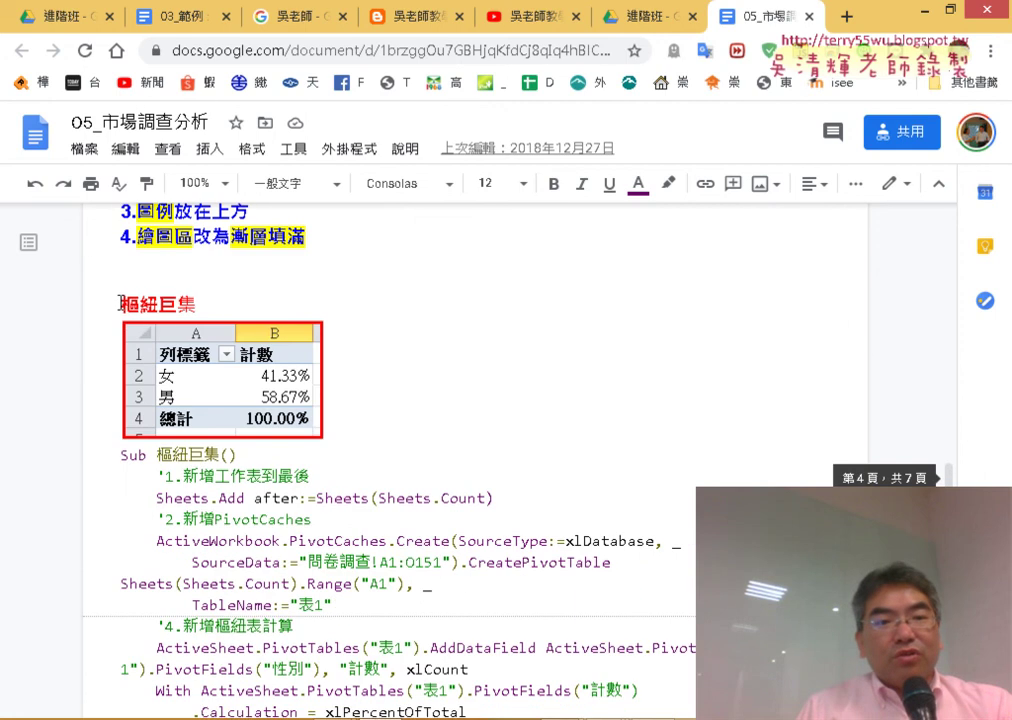
drag(121, 303, 207, 305)
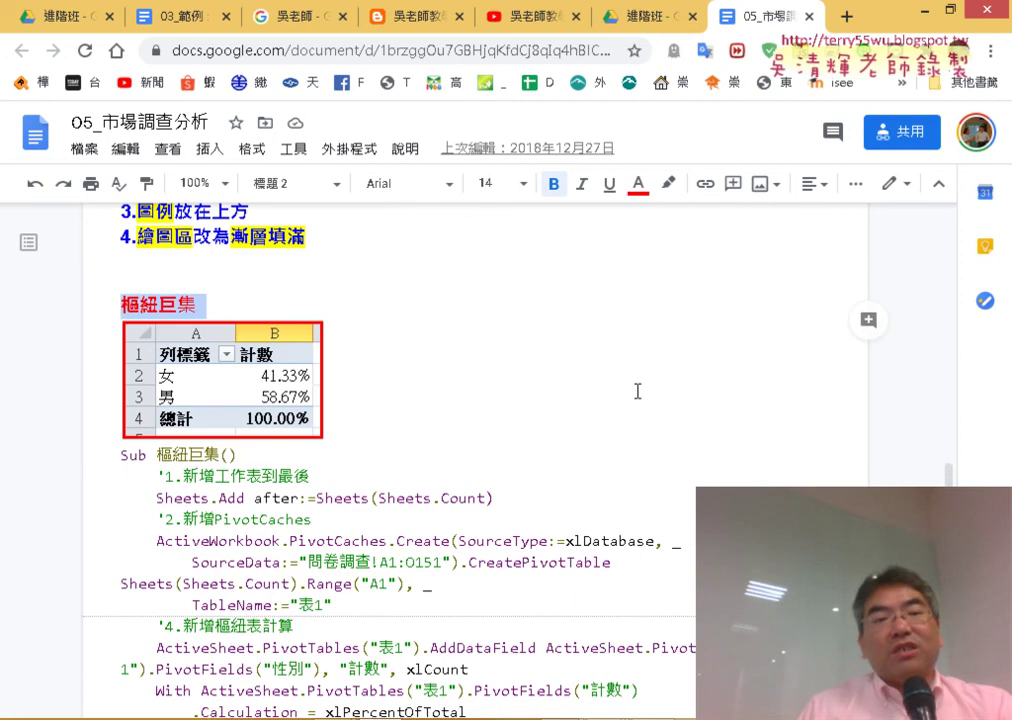
Read through the pivot-macro code, then switch back to the 問卷調查02OK01 workbook in Excel.
scroll(637, 391, down, 2)
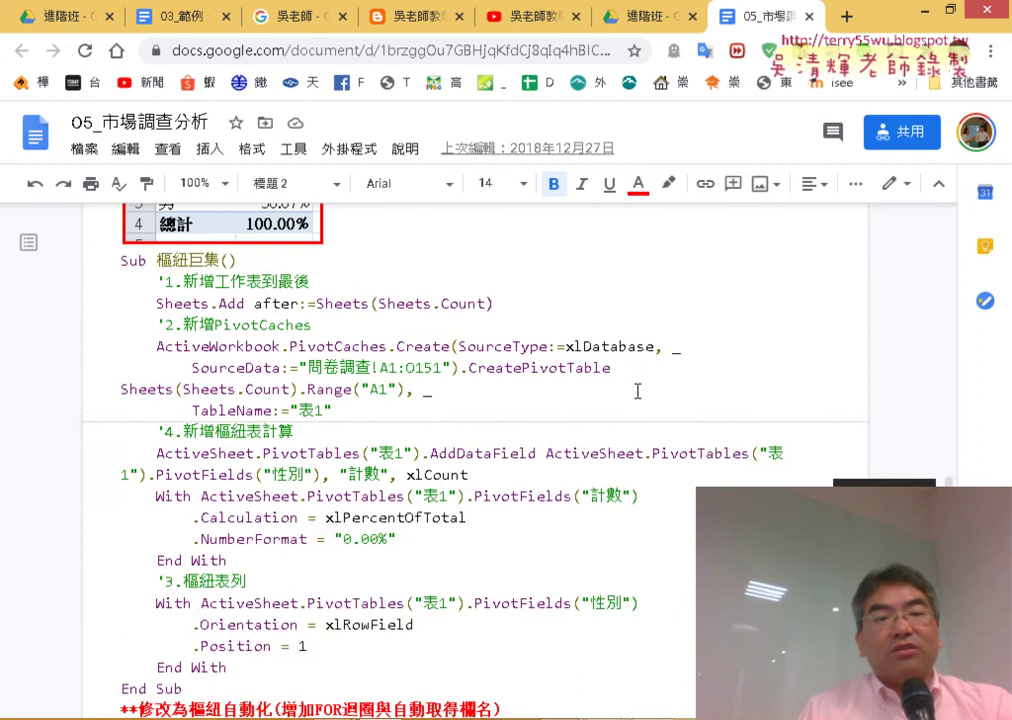
scroll(637, 391, down, 3)
scroll(637, 391, down, 1)
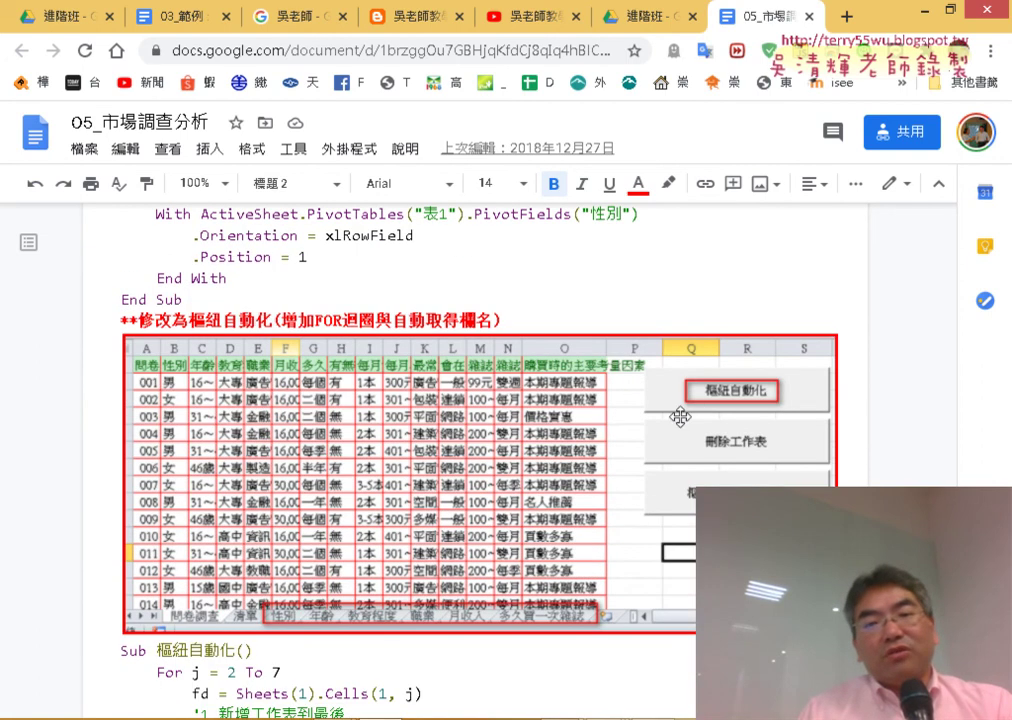
scroll(385, 356, down, 1)
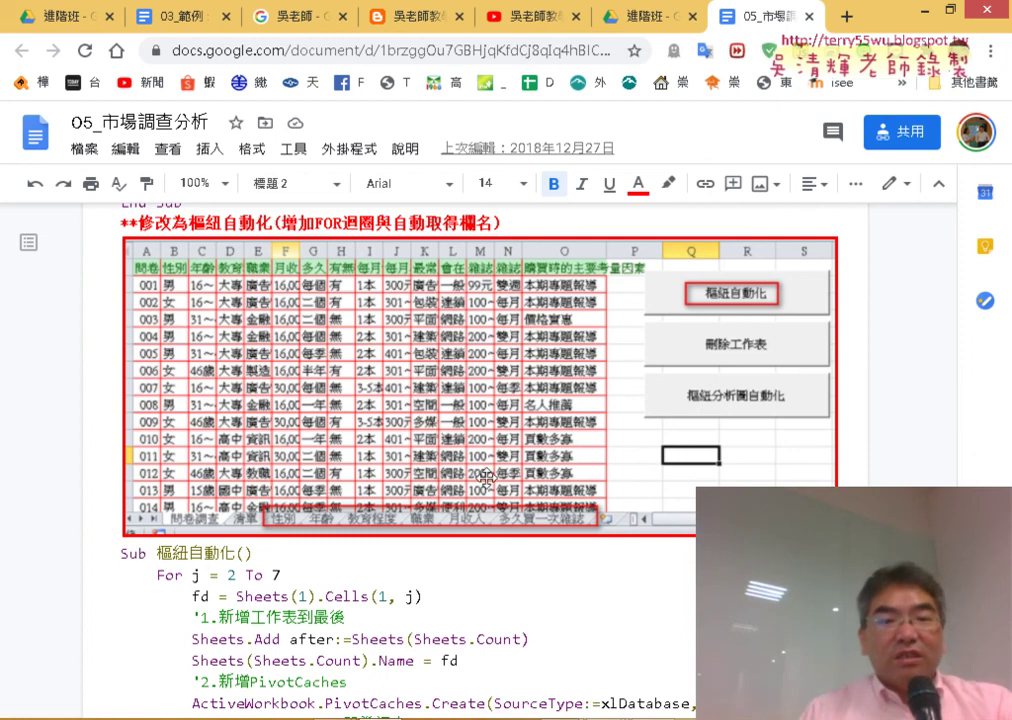
scroll(487, 485, down, 3)
scroll(487, 485, down, 1)
scroll(487, 485, down, 1)
scroll(487, 485, down, 2)
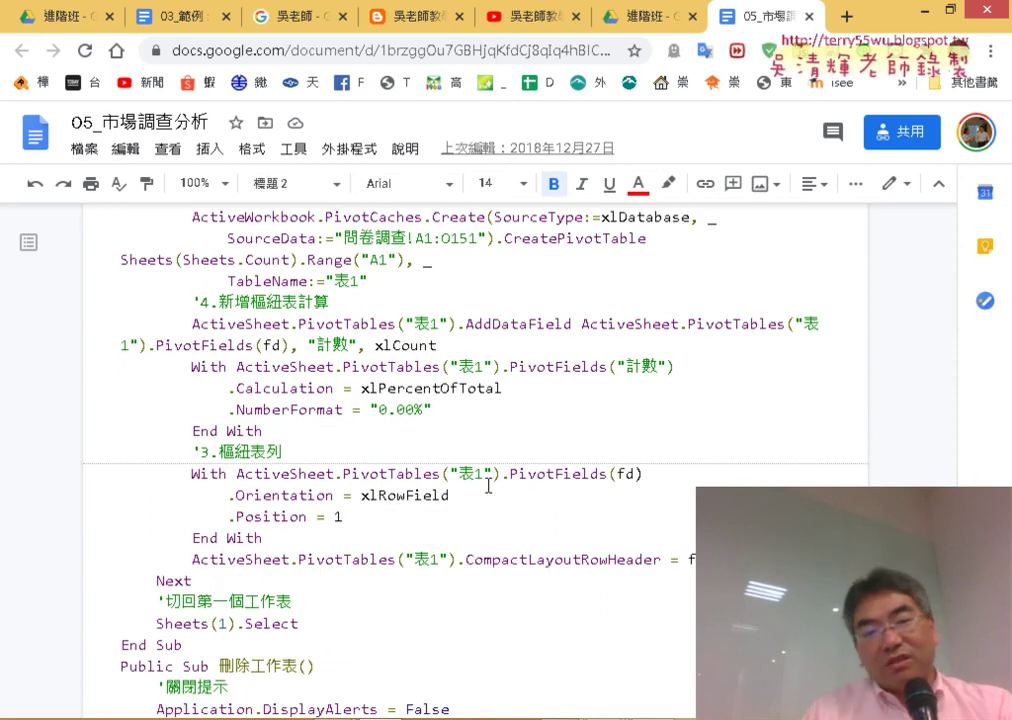
scroll(488, 486, down, 1)
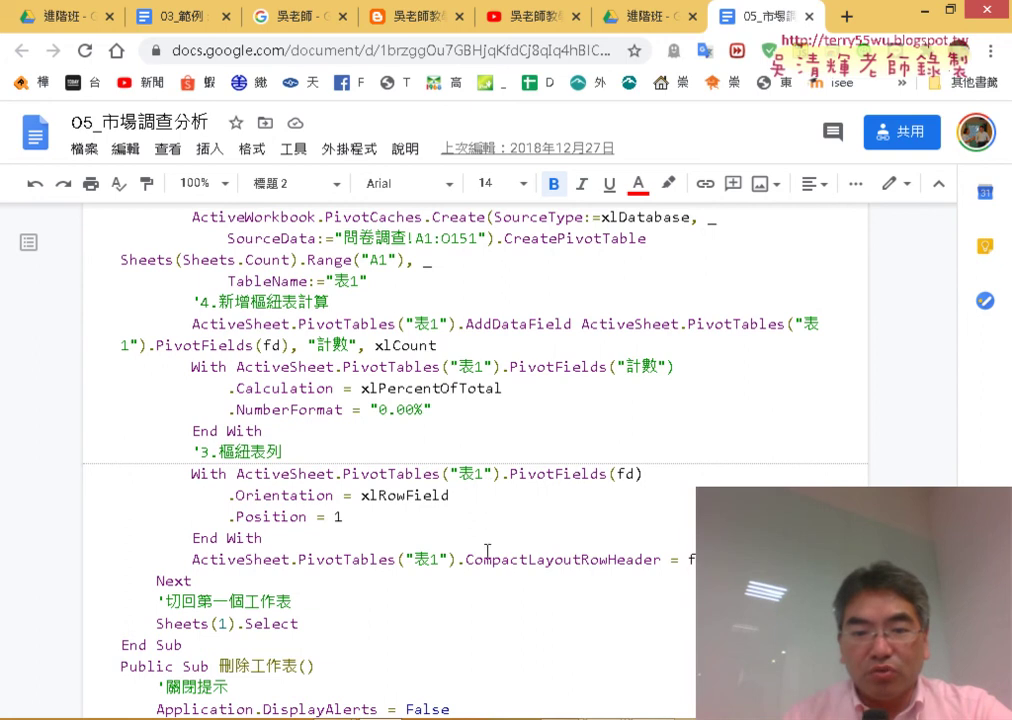
mouse_move(400, 718)
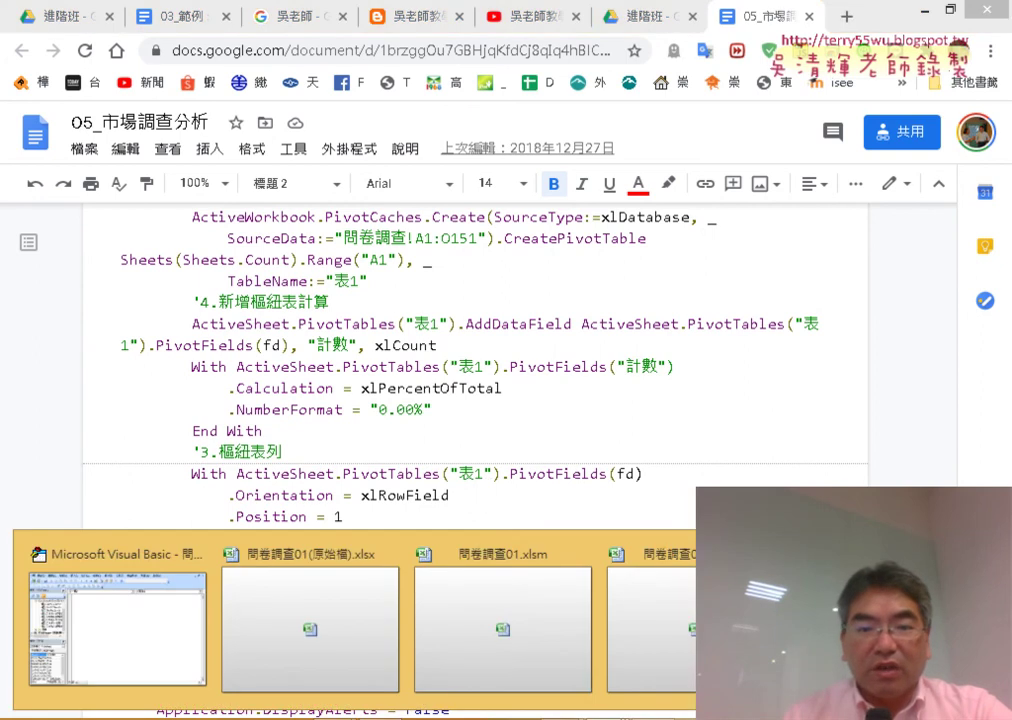
click(650, 620)
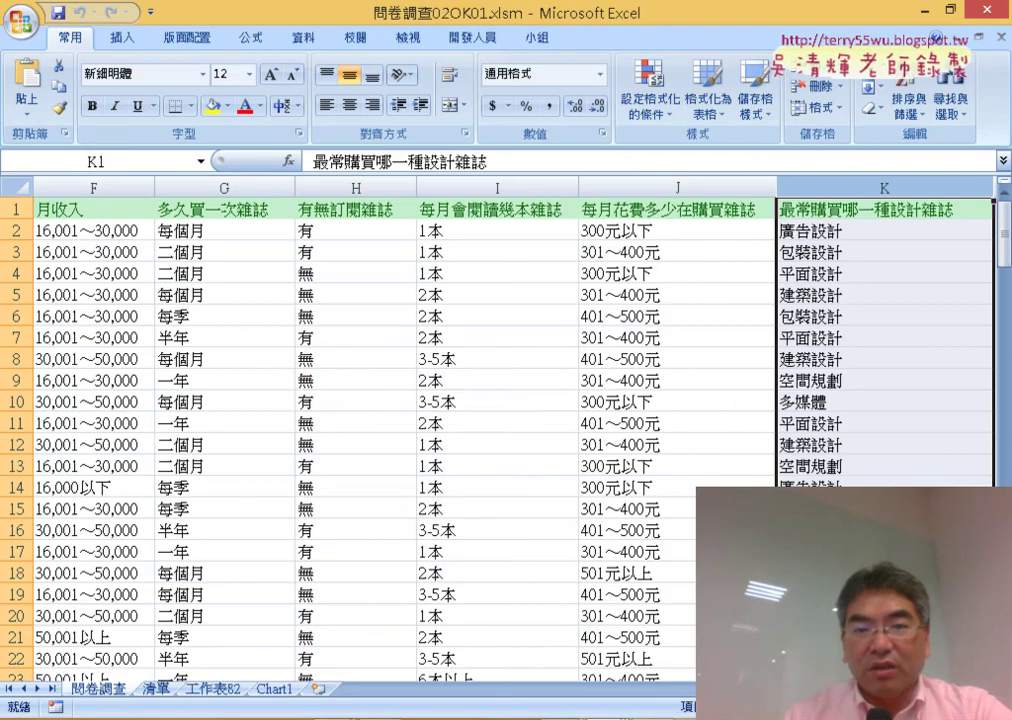